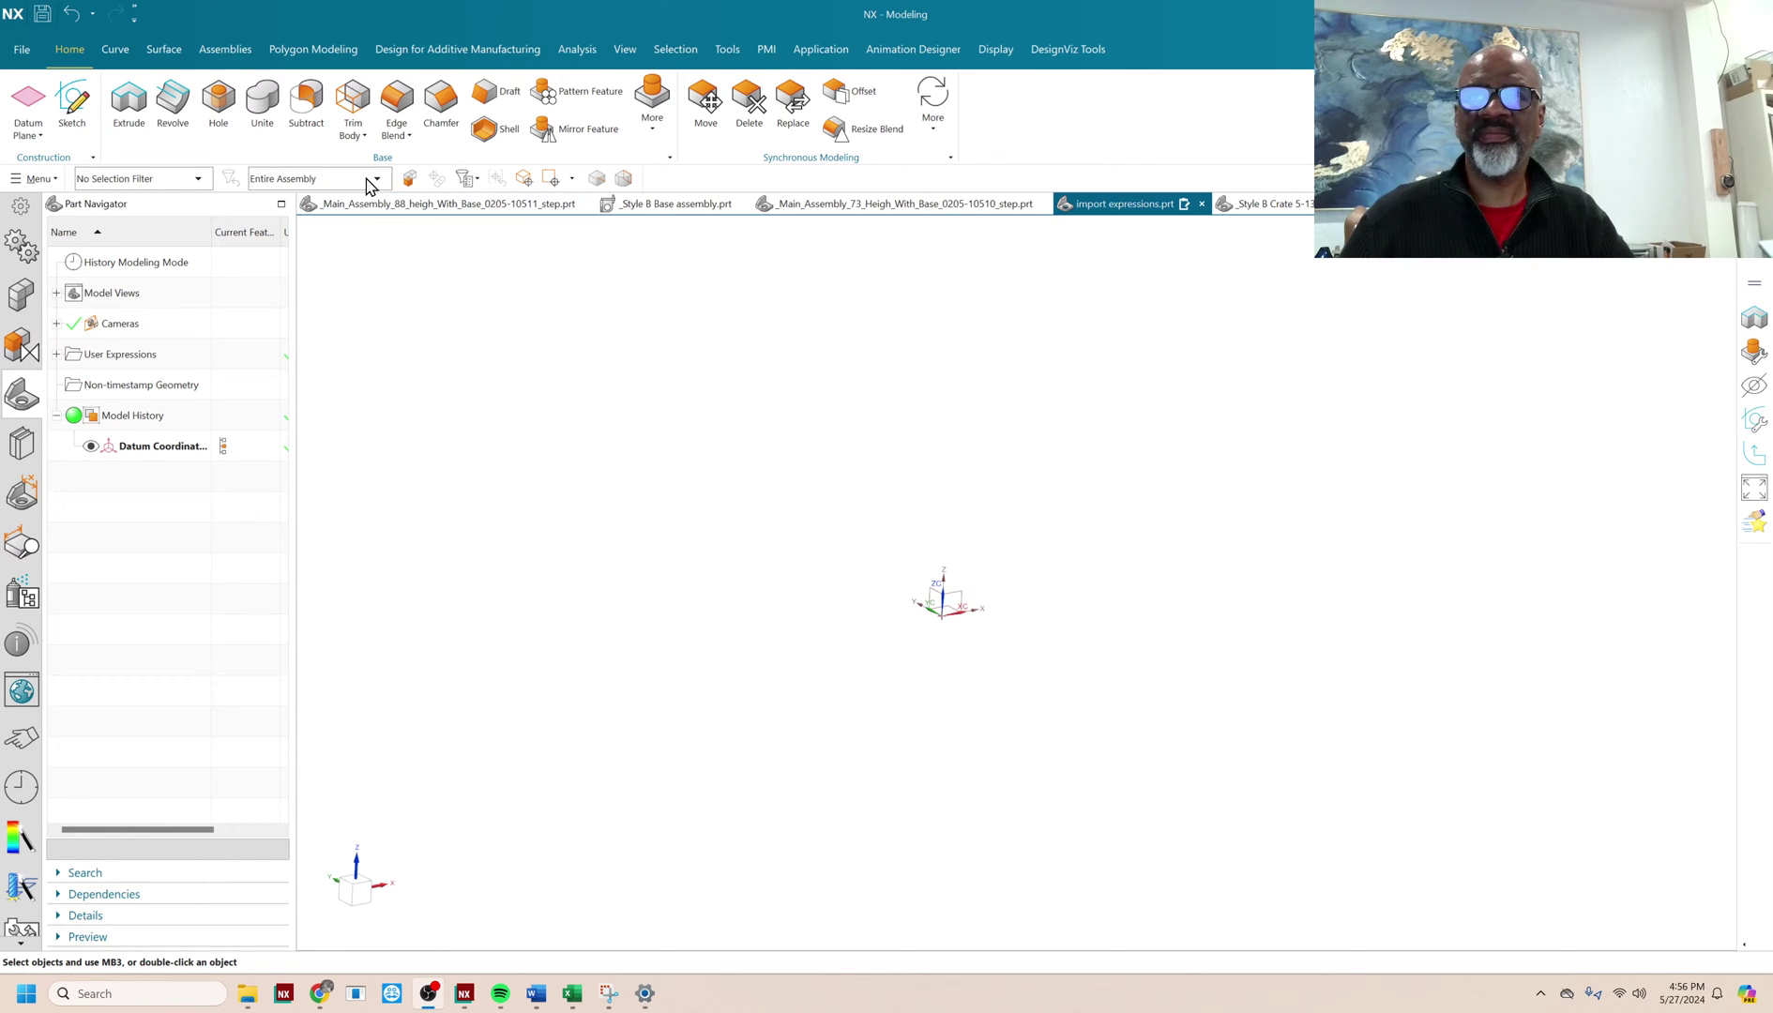
- Create a block 10 mm long, 10 mm wide and 20 mm high
click(652, 103)
click(656, 288)
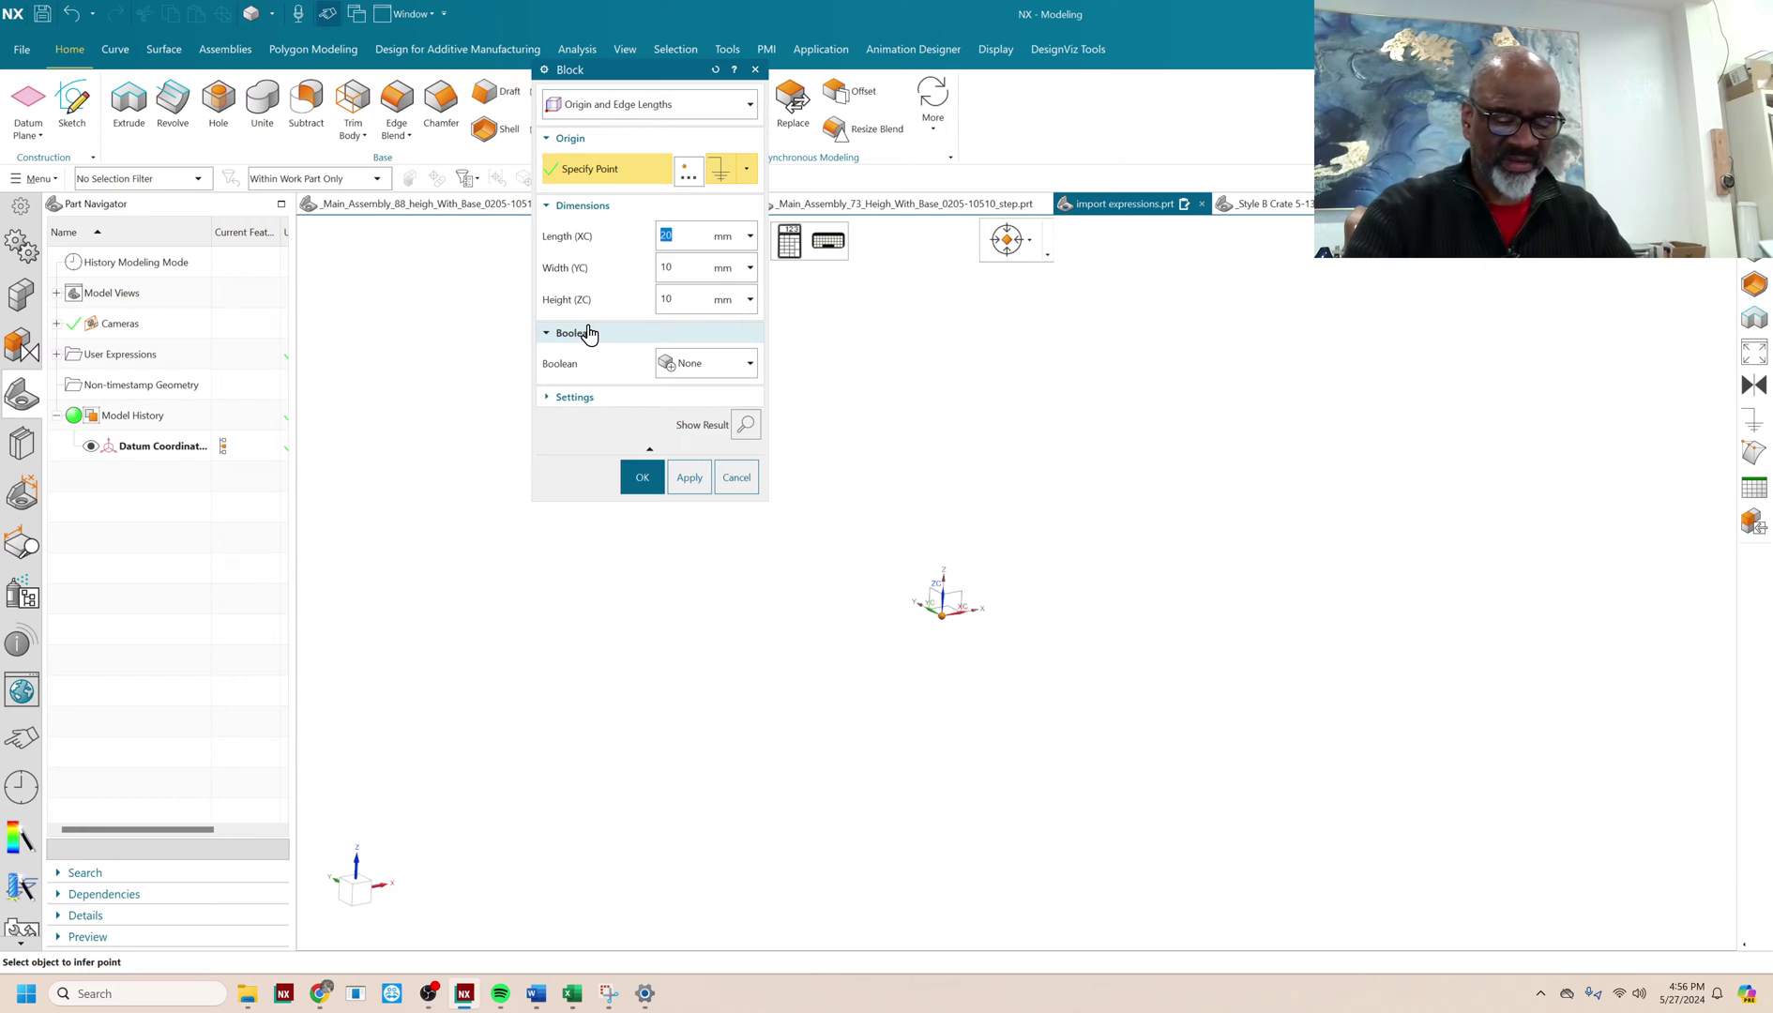
text(10)
key(Tab)
text(10)
key(Tab)
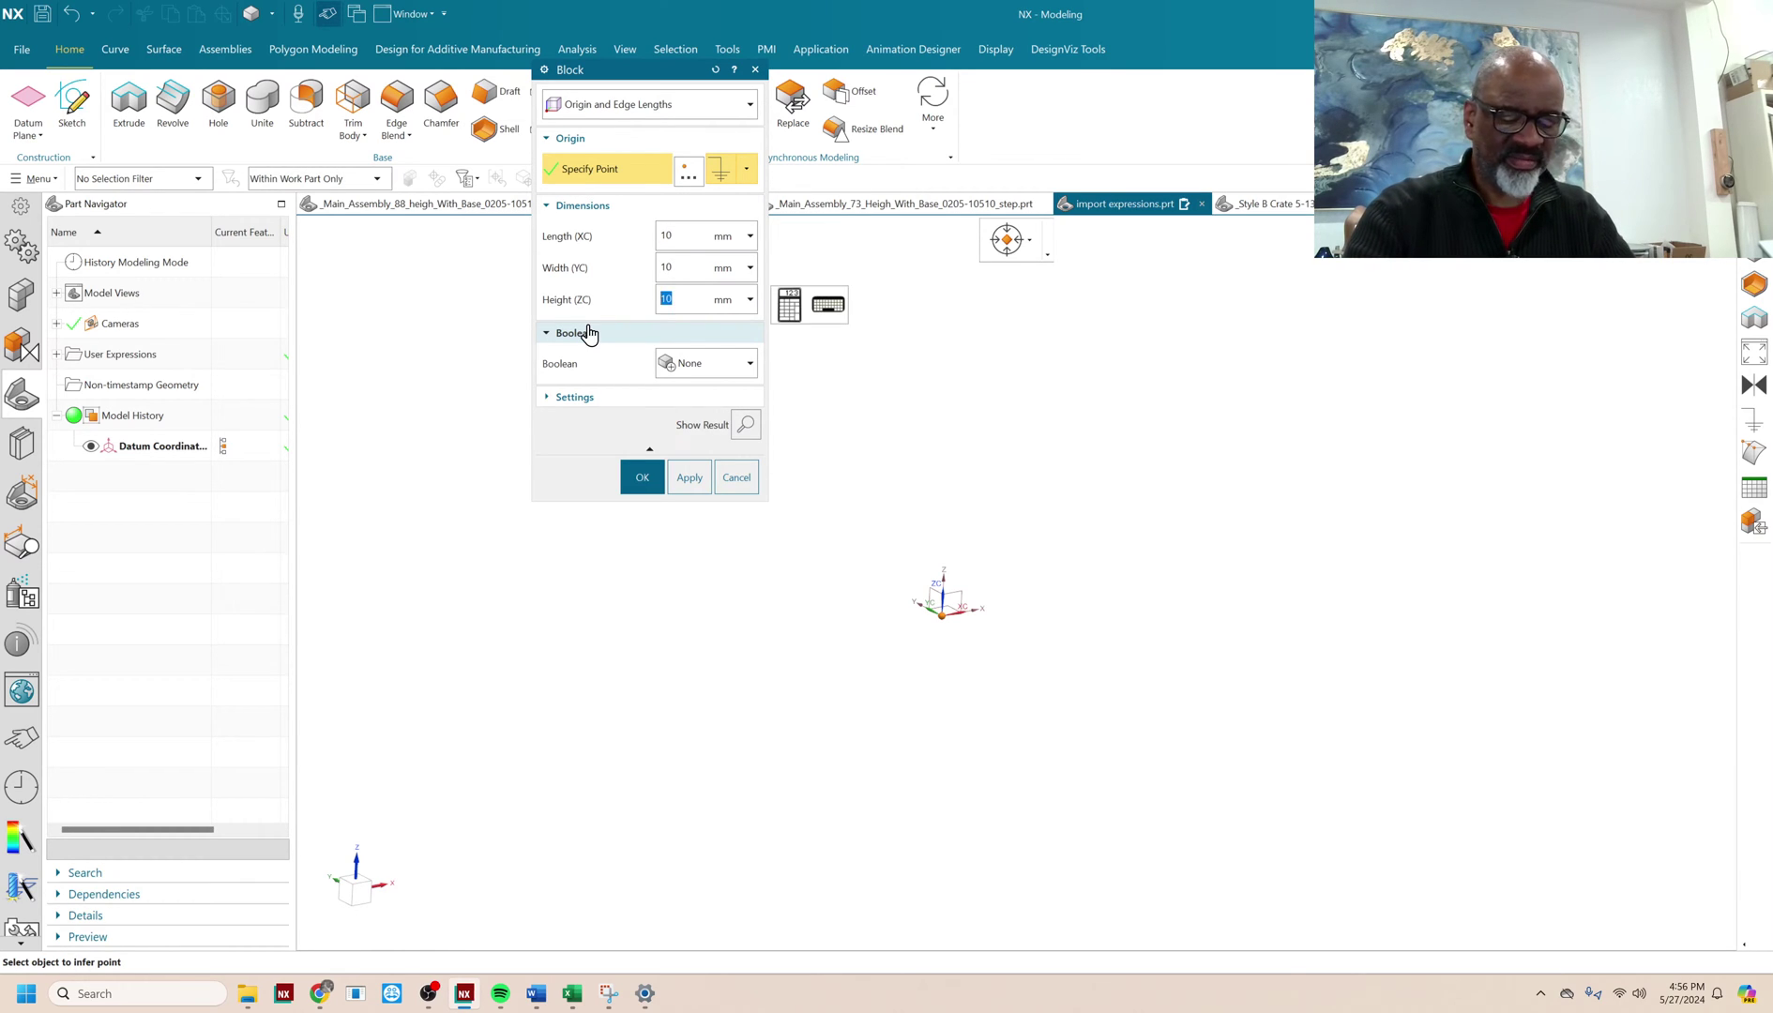
text(10)
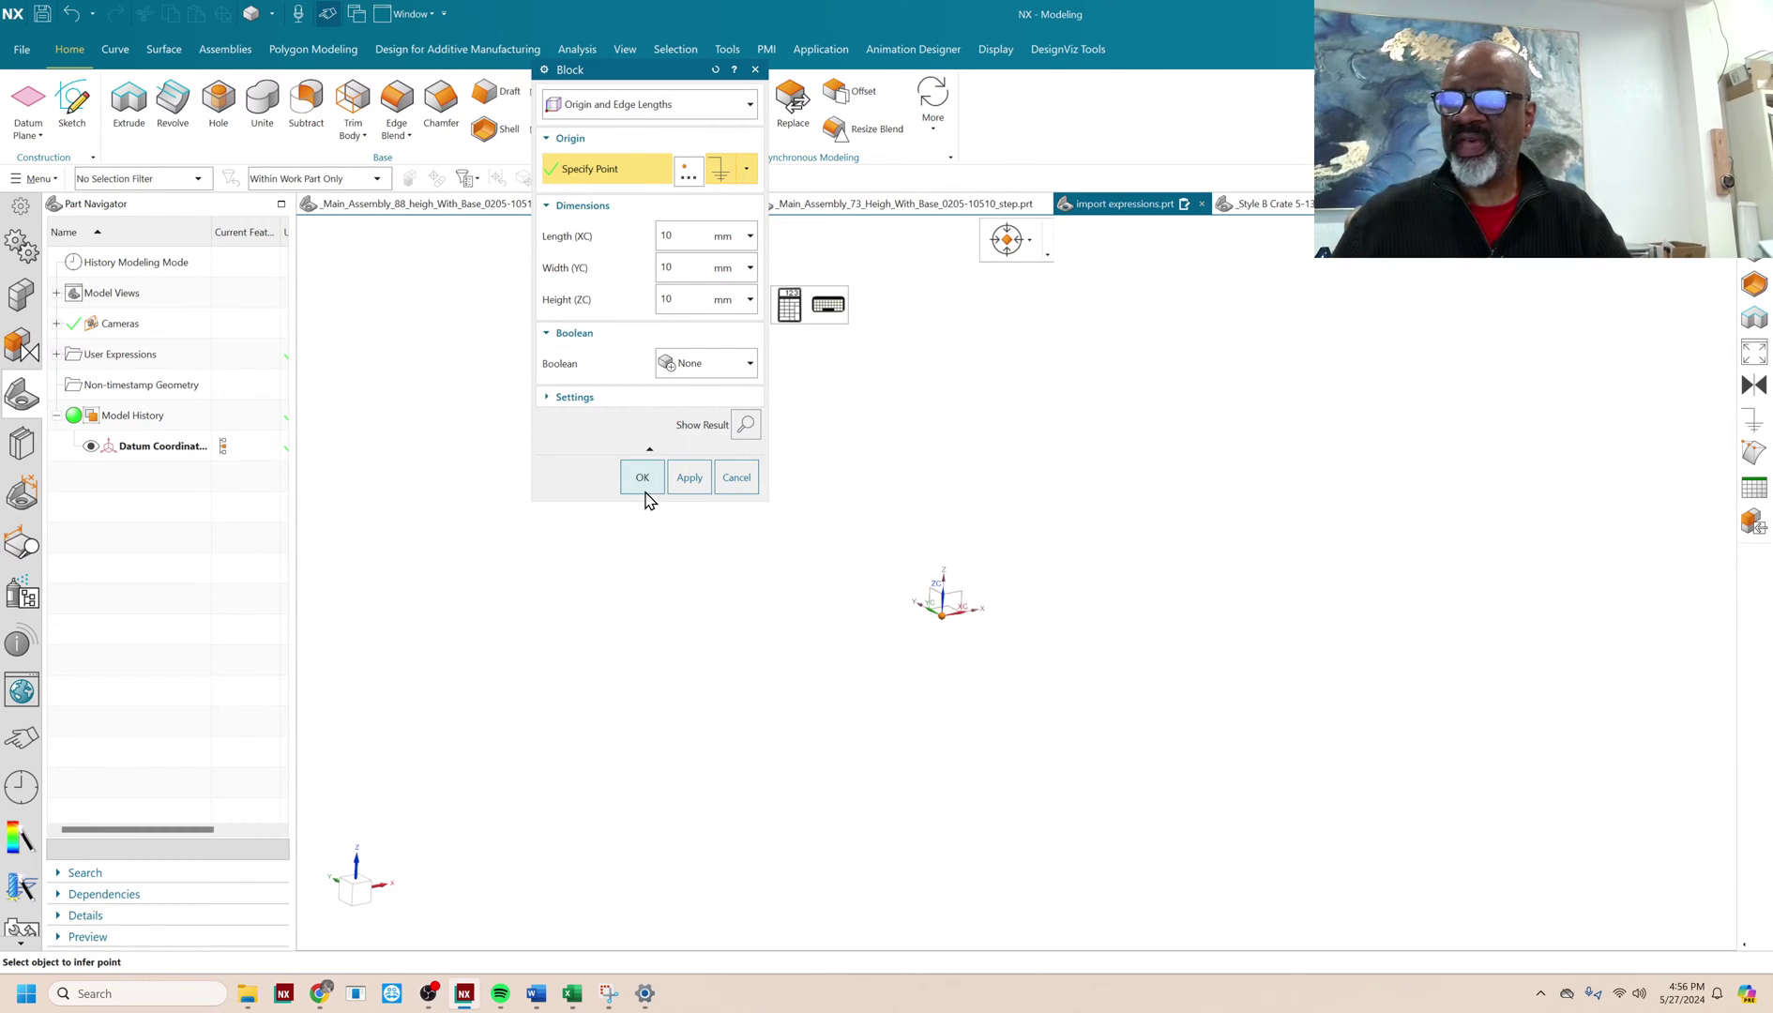
key(BackSpace)
key(BackSpace)
text(2)
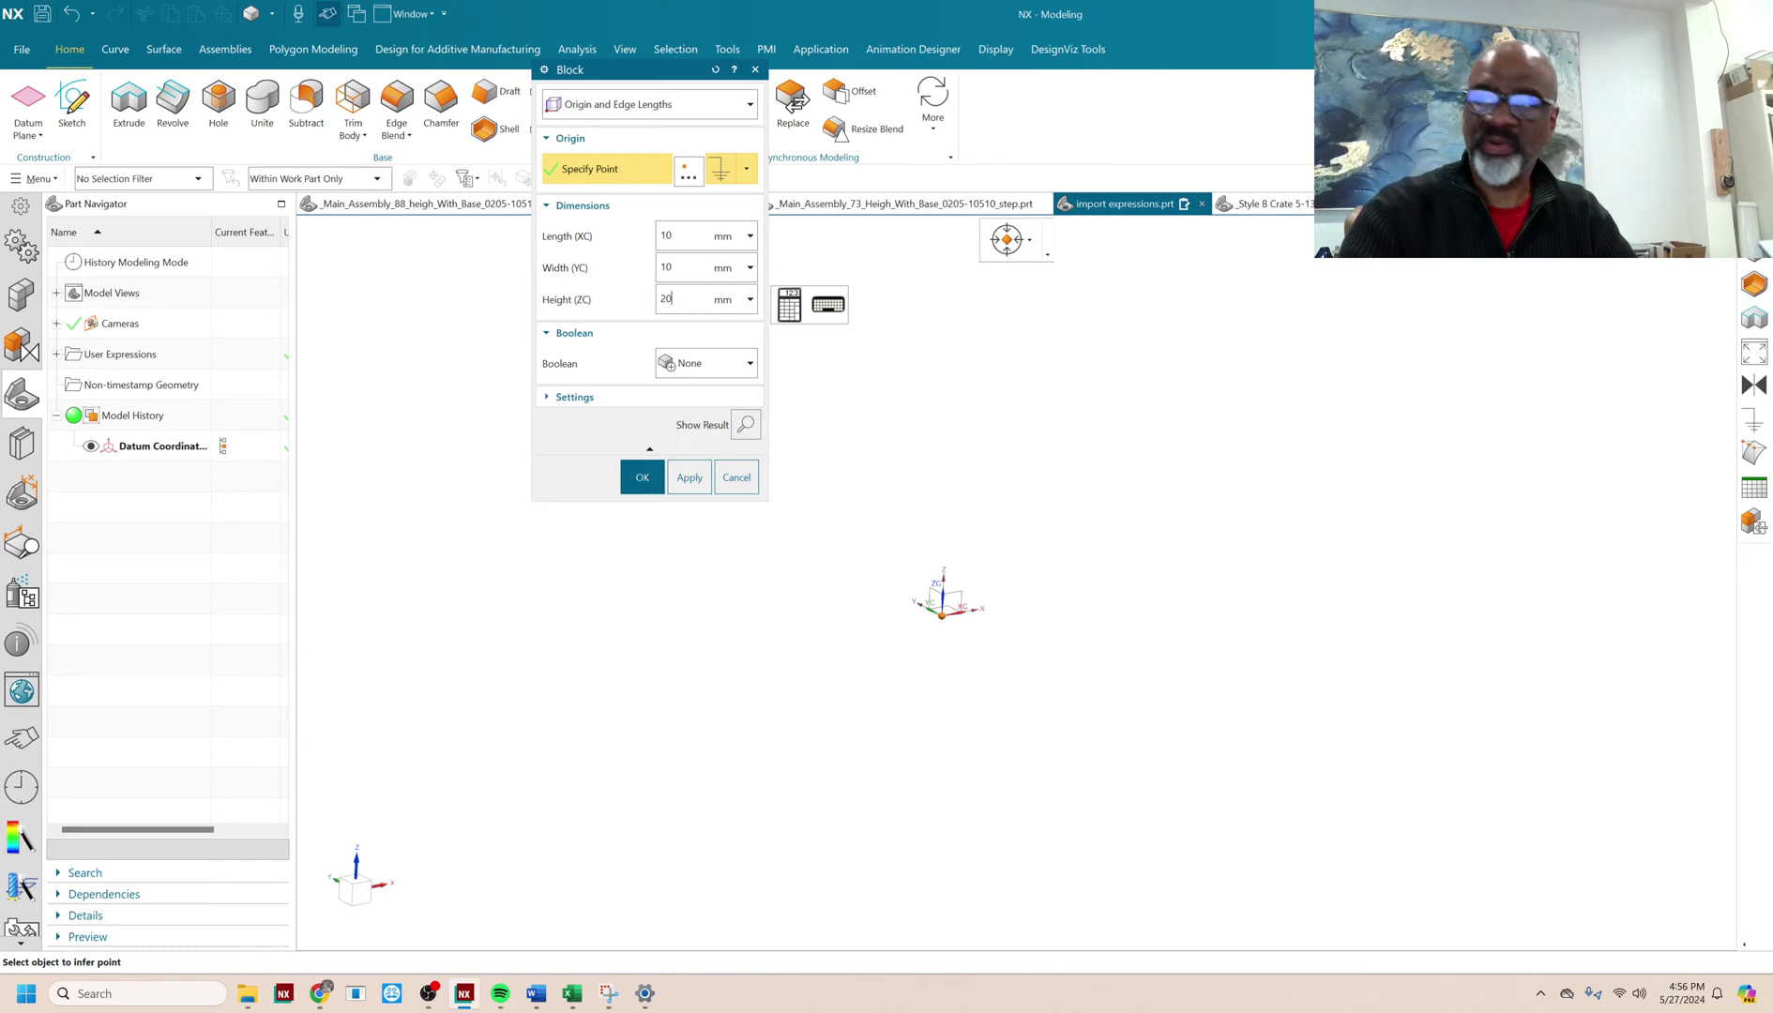
click(635, 480)
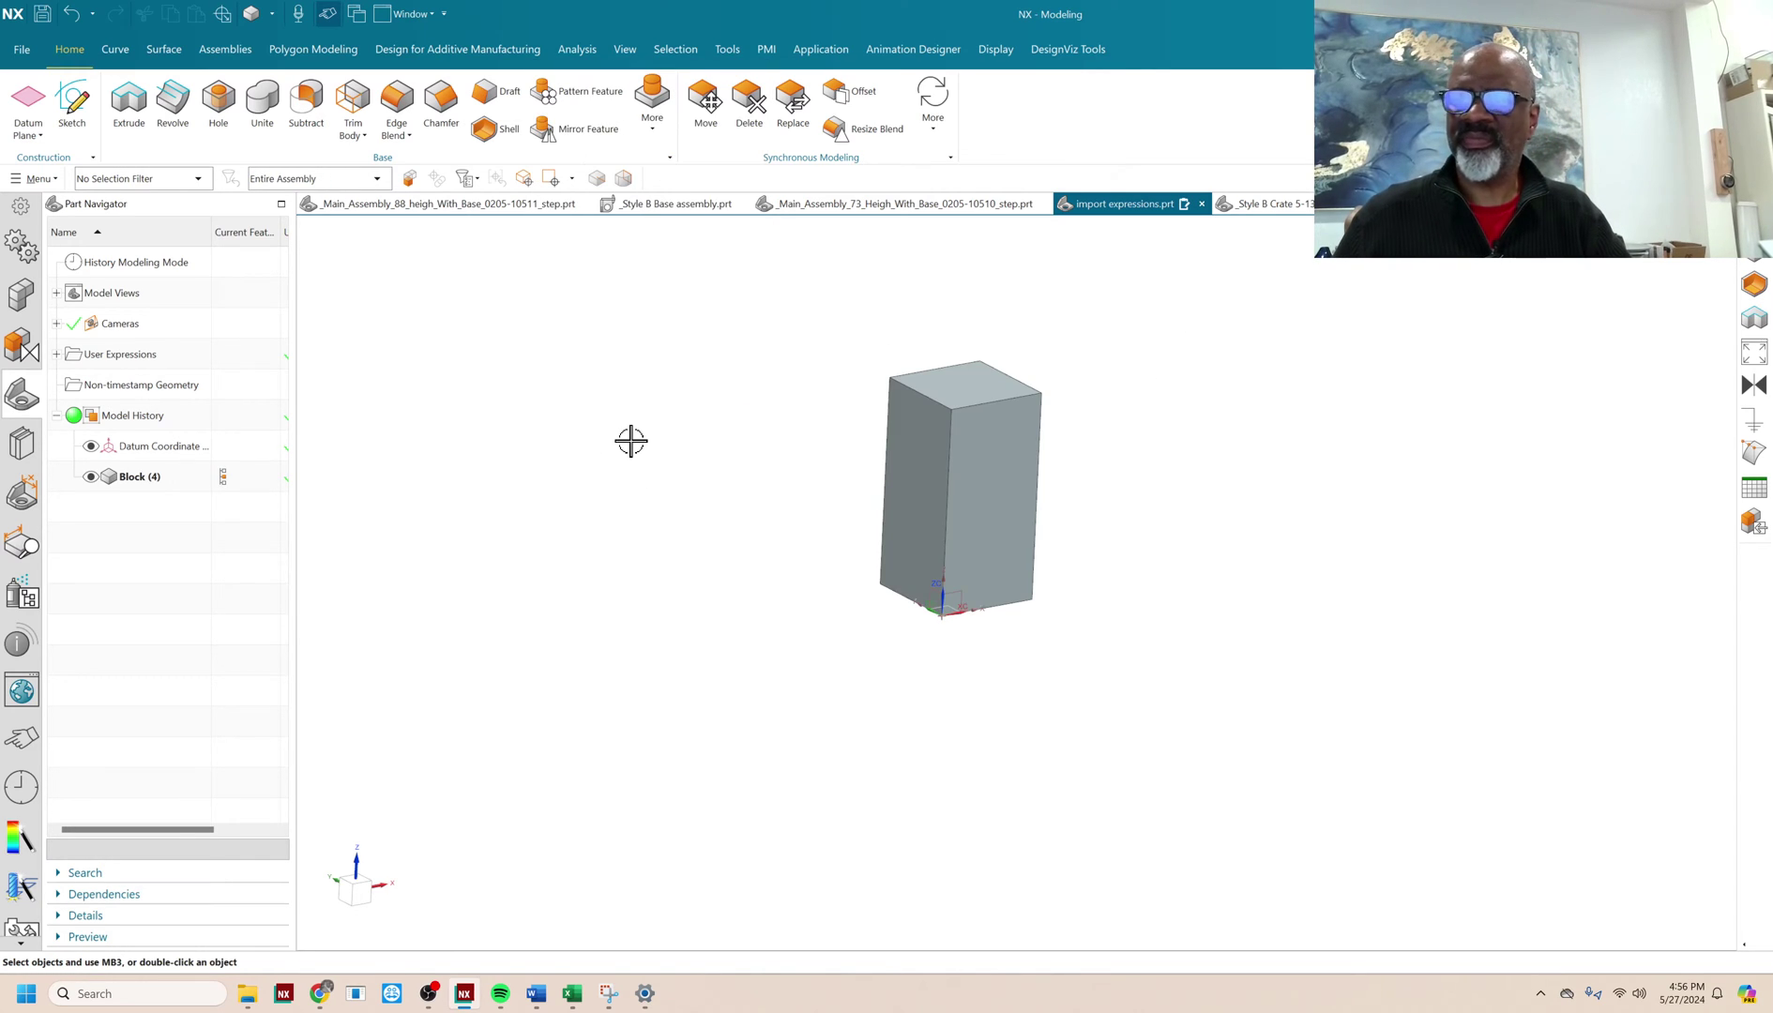
- Open the Expressions list with Ctrl+E, move it aside to view the block, then dock it back
key(ctrl+e)
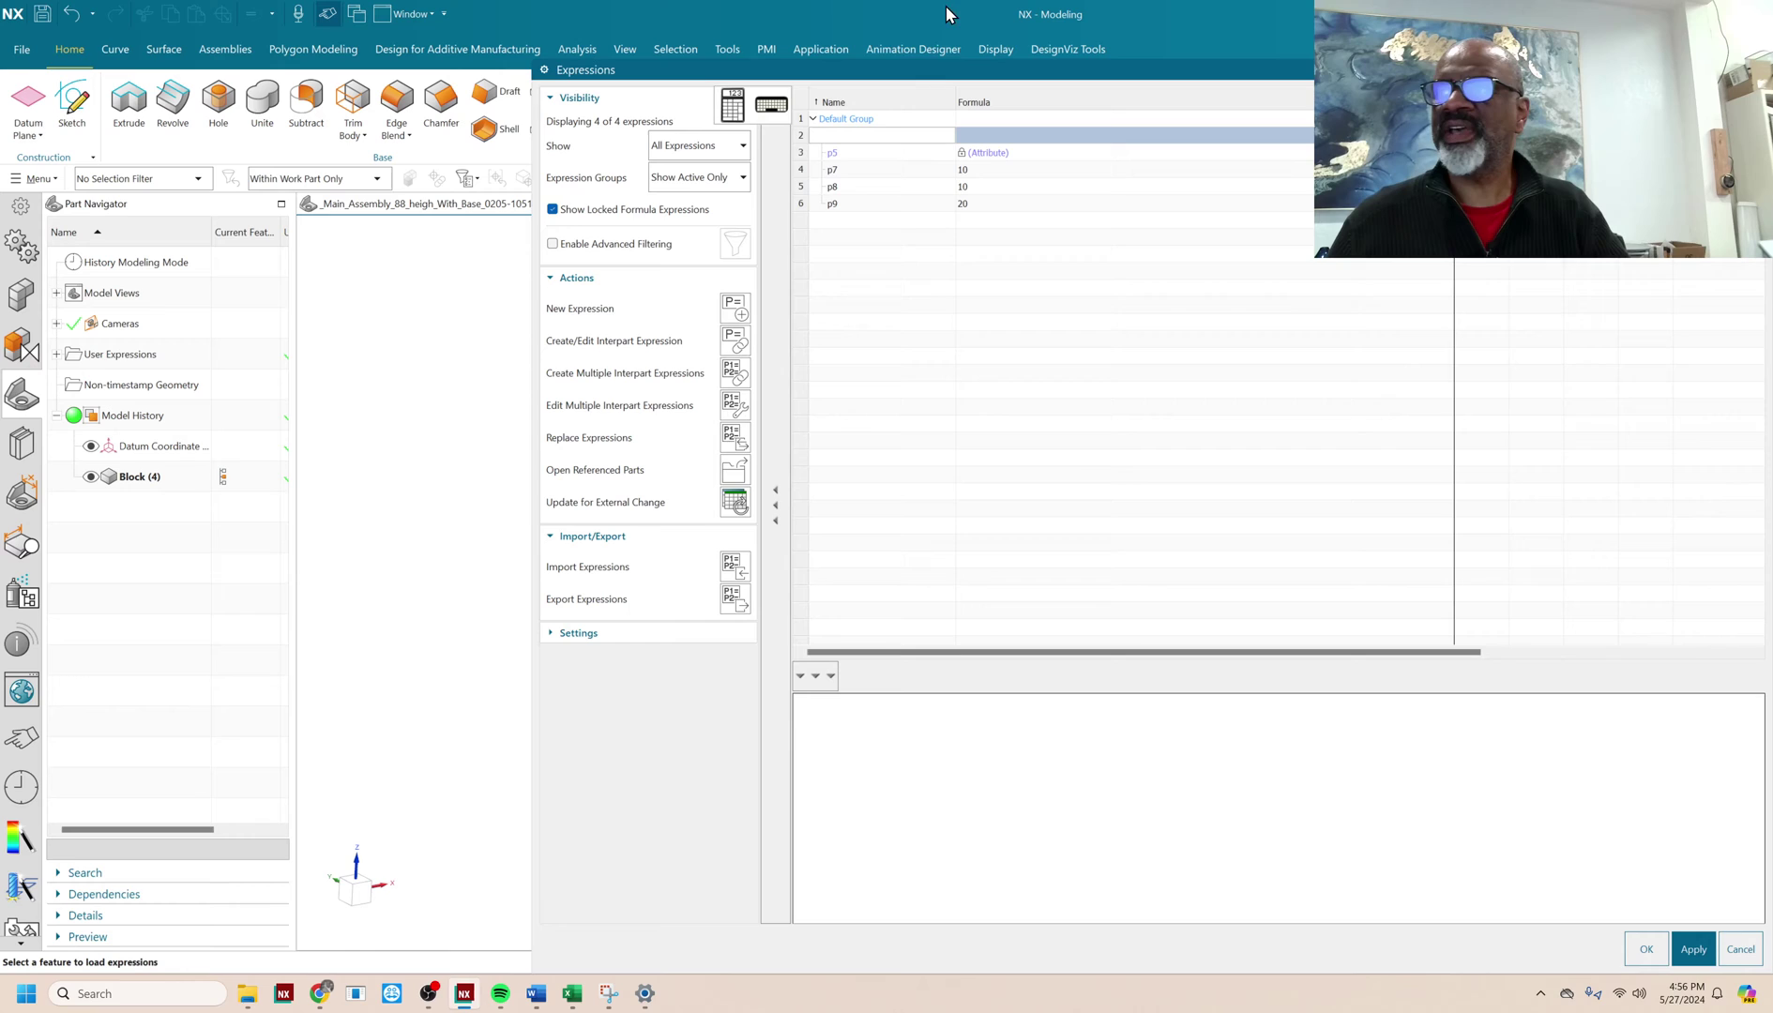
drag(938, 75, 800, 473)
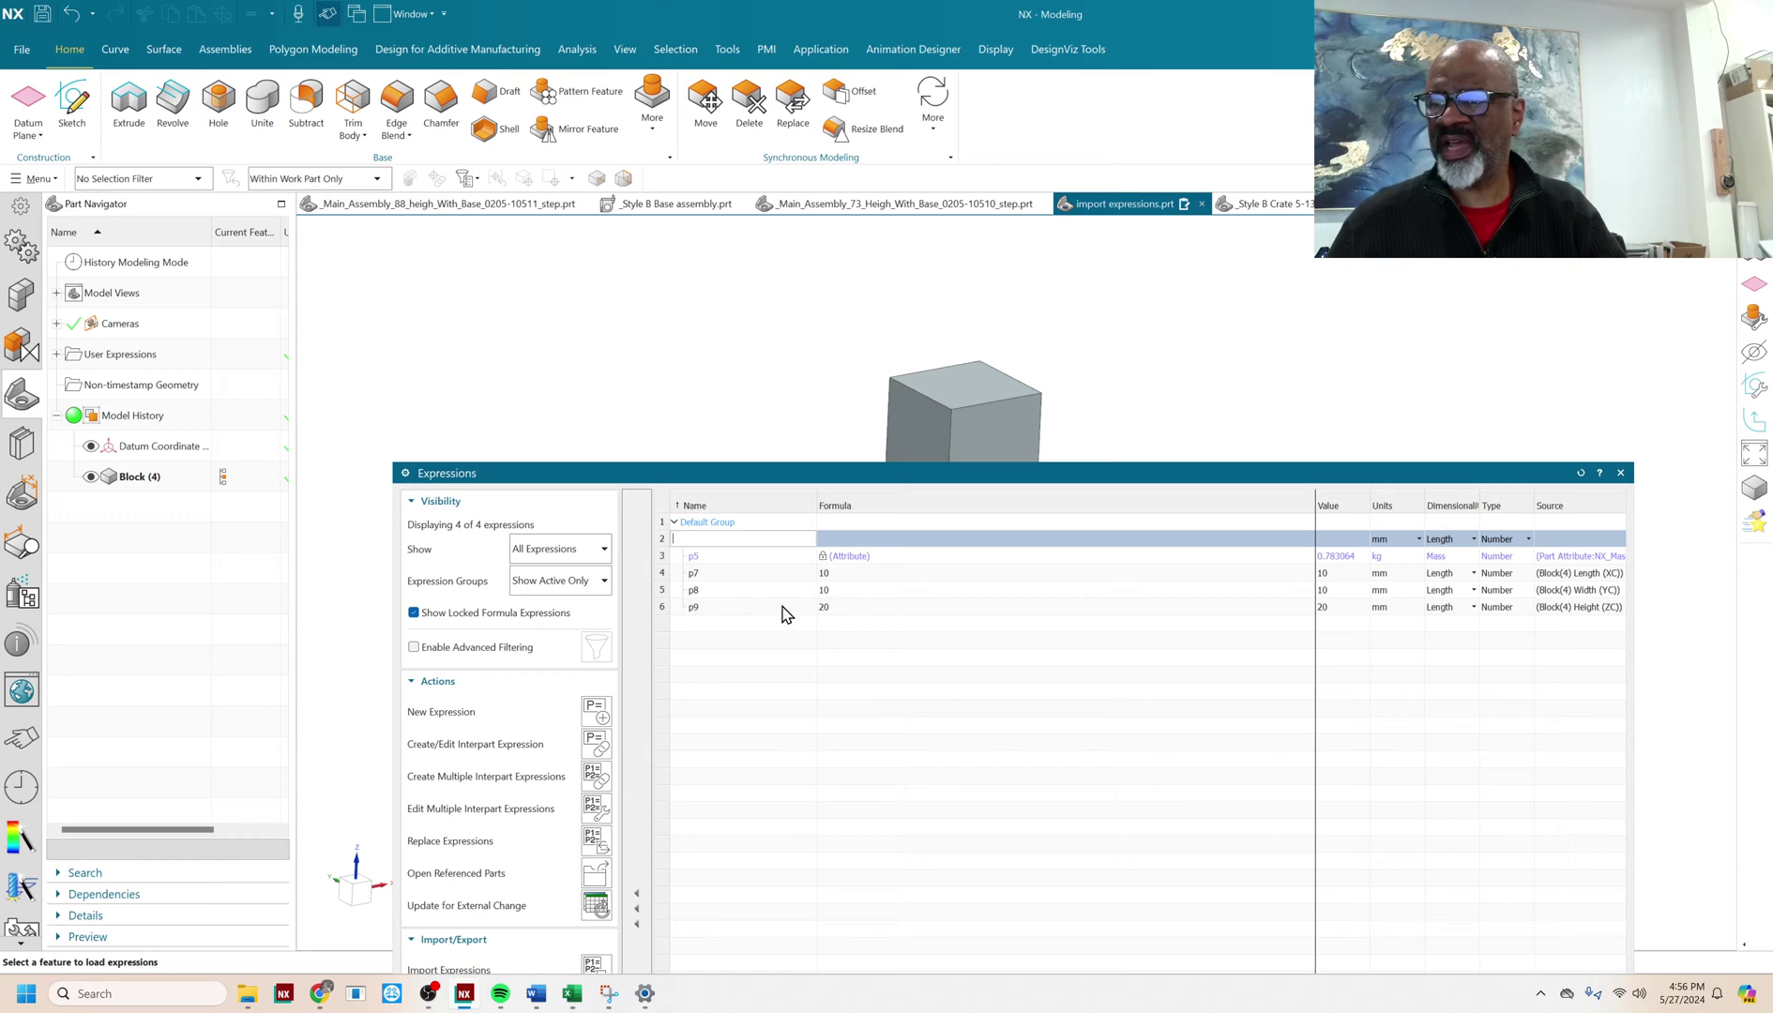
drag(887, 474, 671, 57)
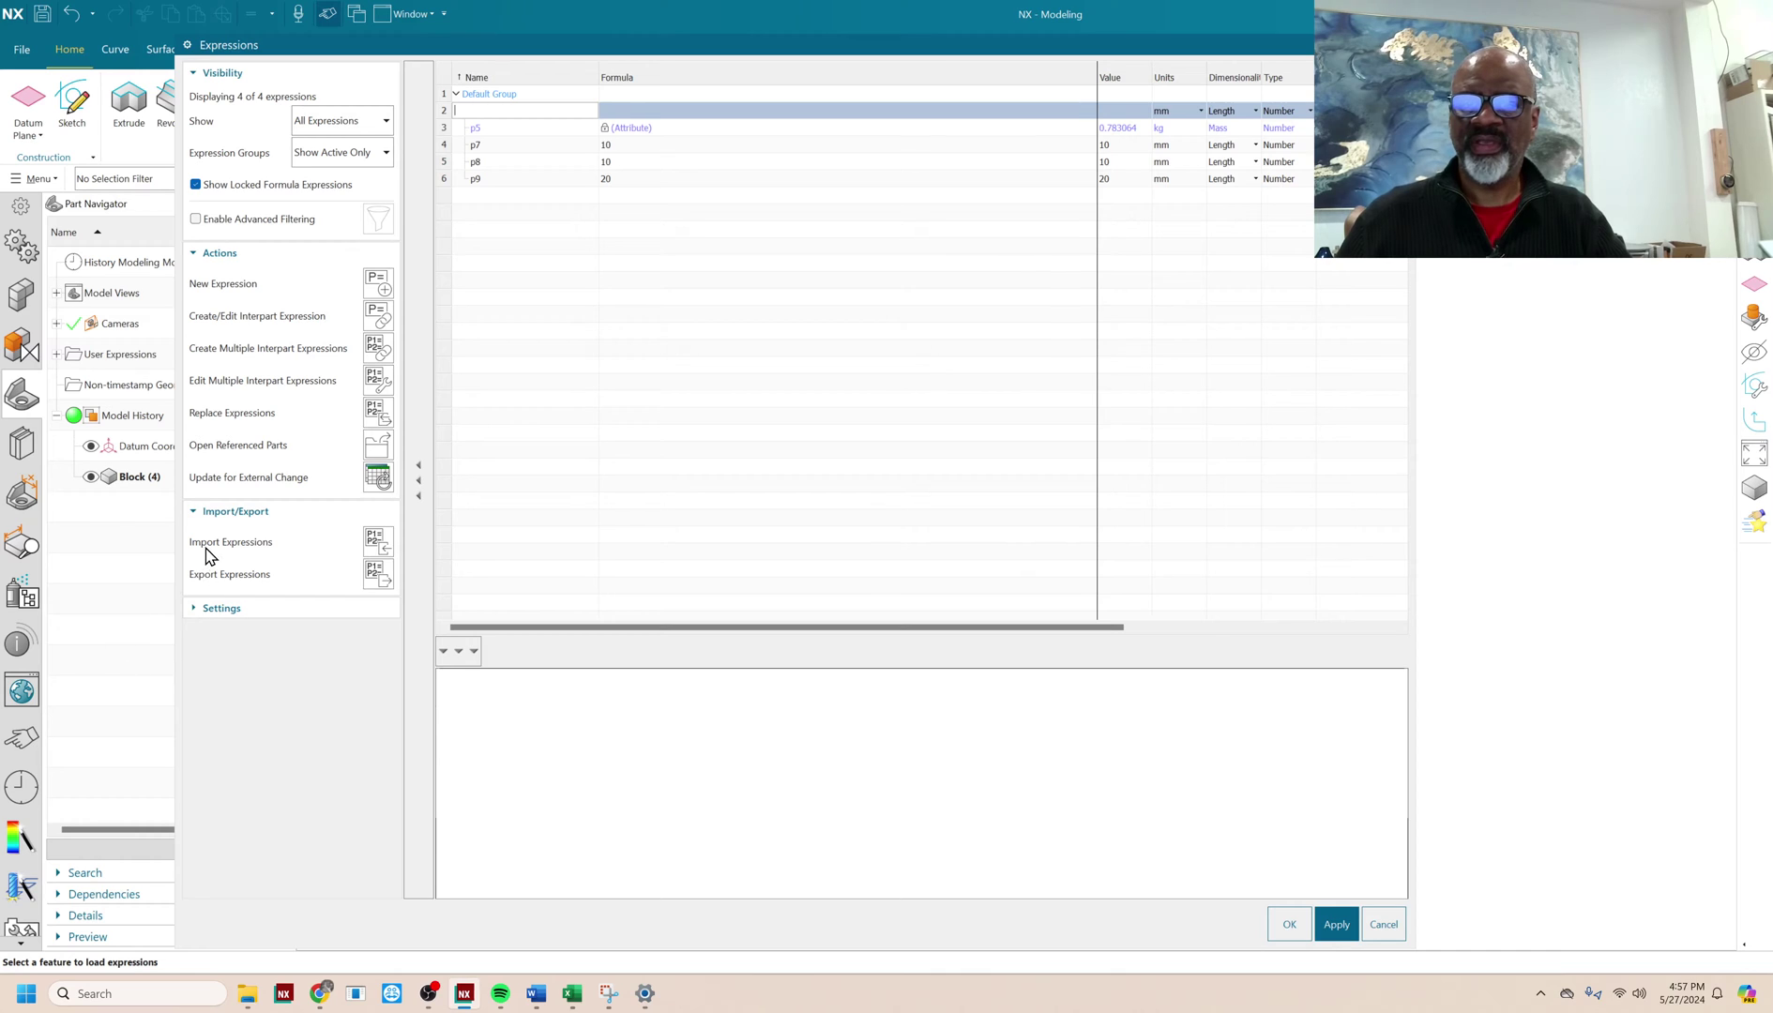
- Export the block's expressions to a file named 'expressions' and close the Expressions dialog
click(375, 577)
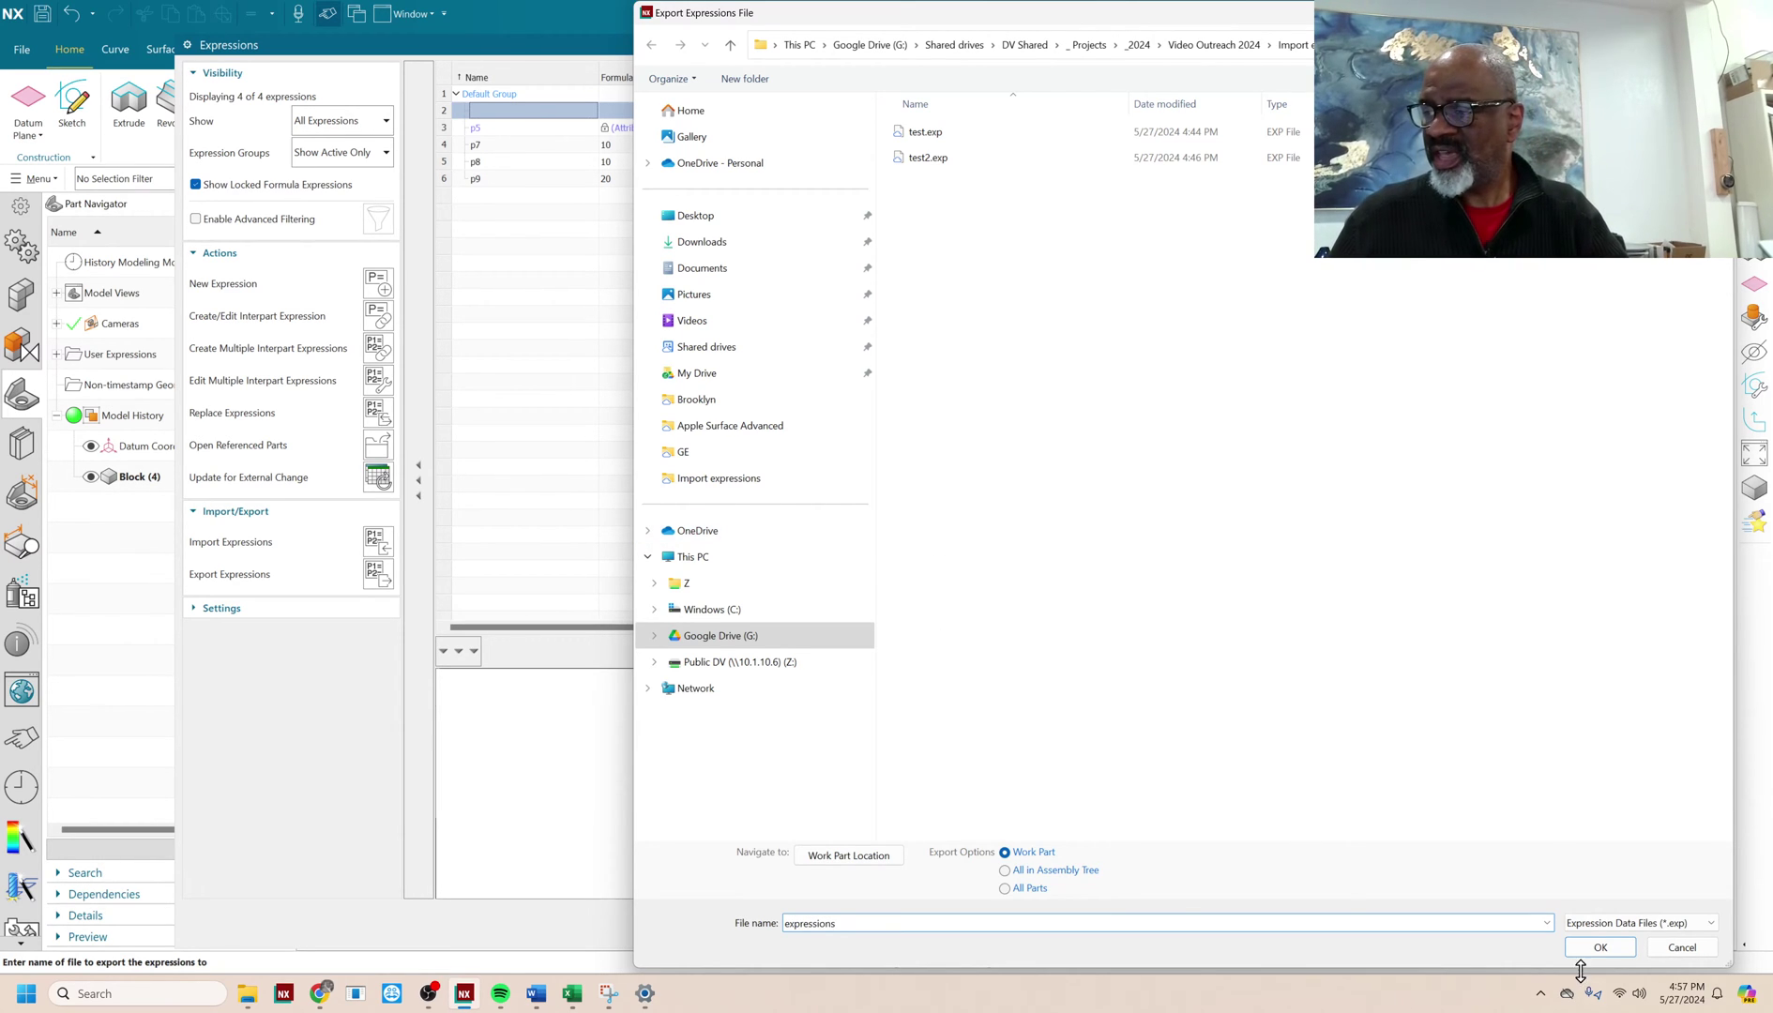
click(1601, 948)
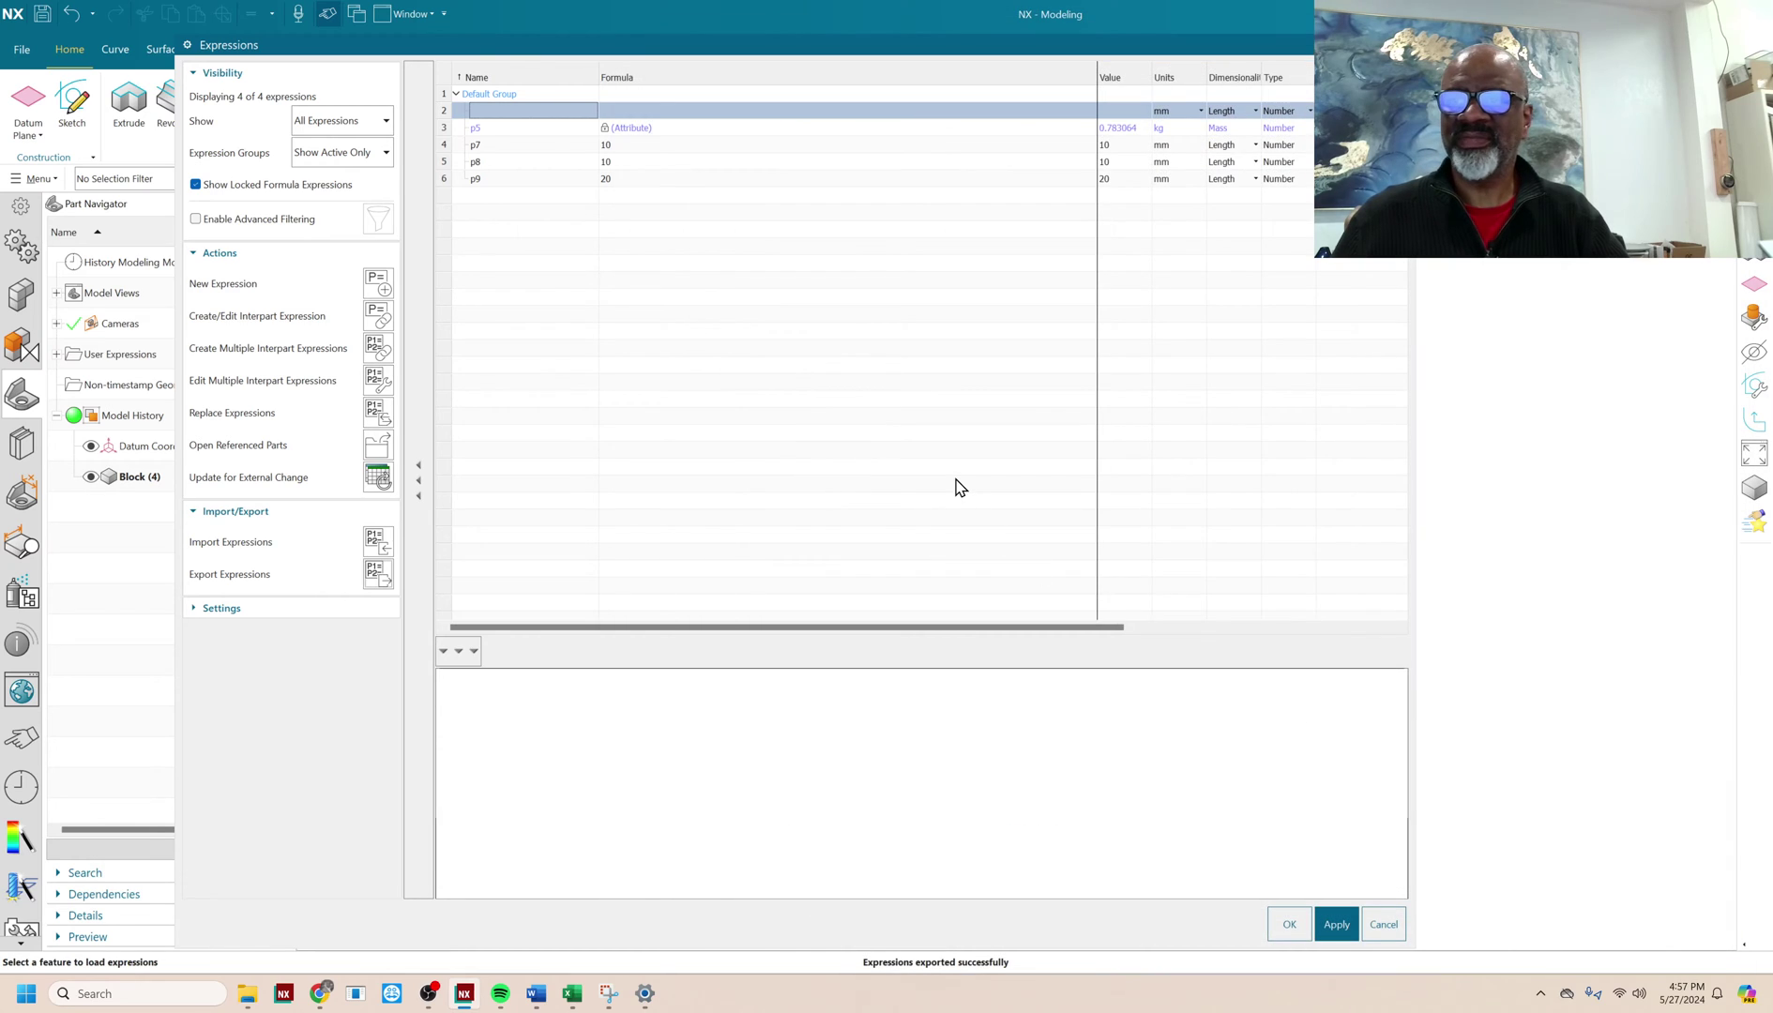
click(1289, 924)
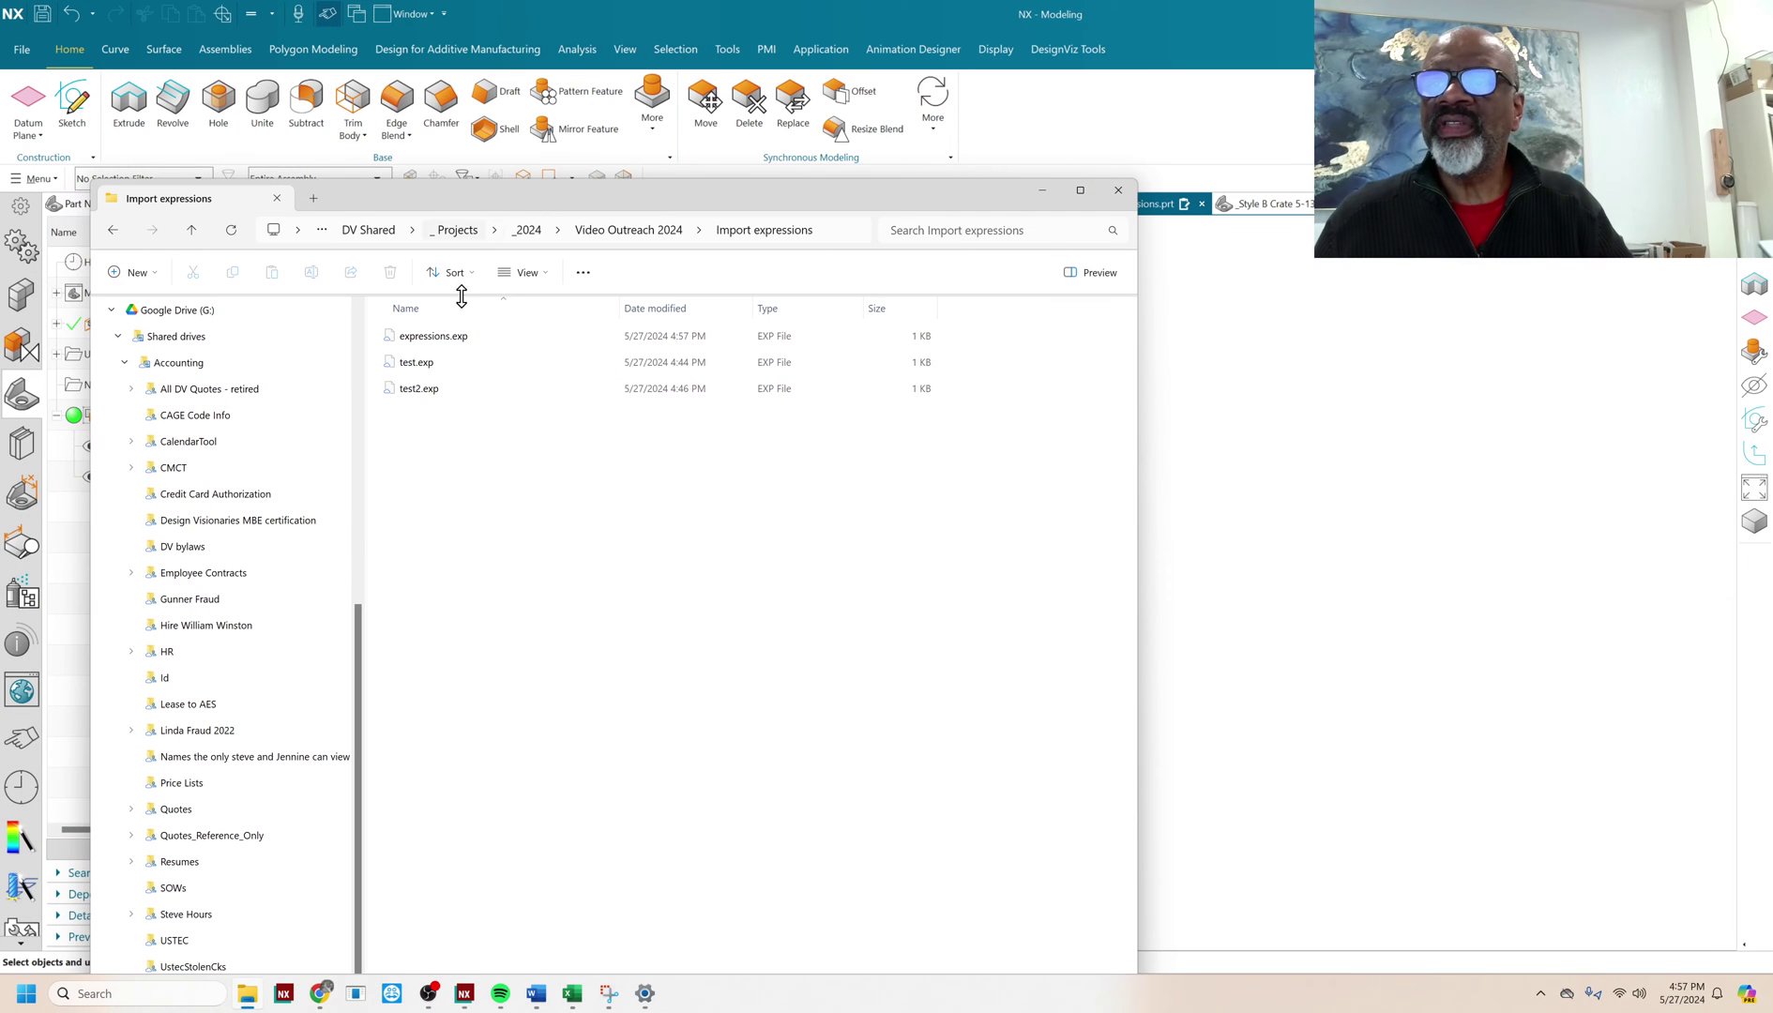
- Open expressions.exp from the Import expressions folder in Notepad
click(431, 338)
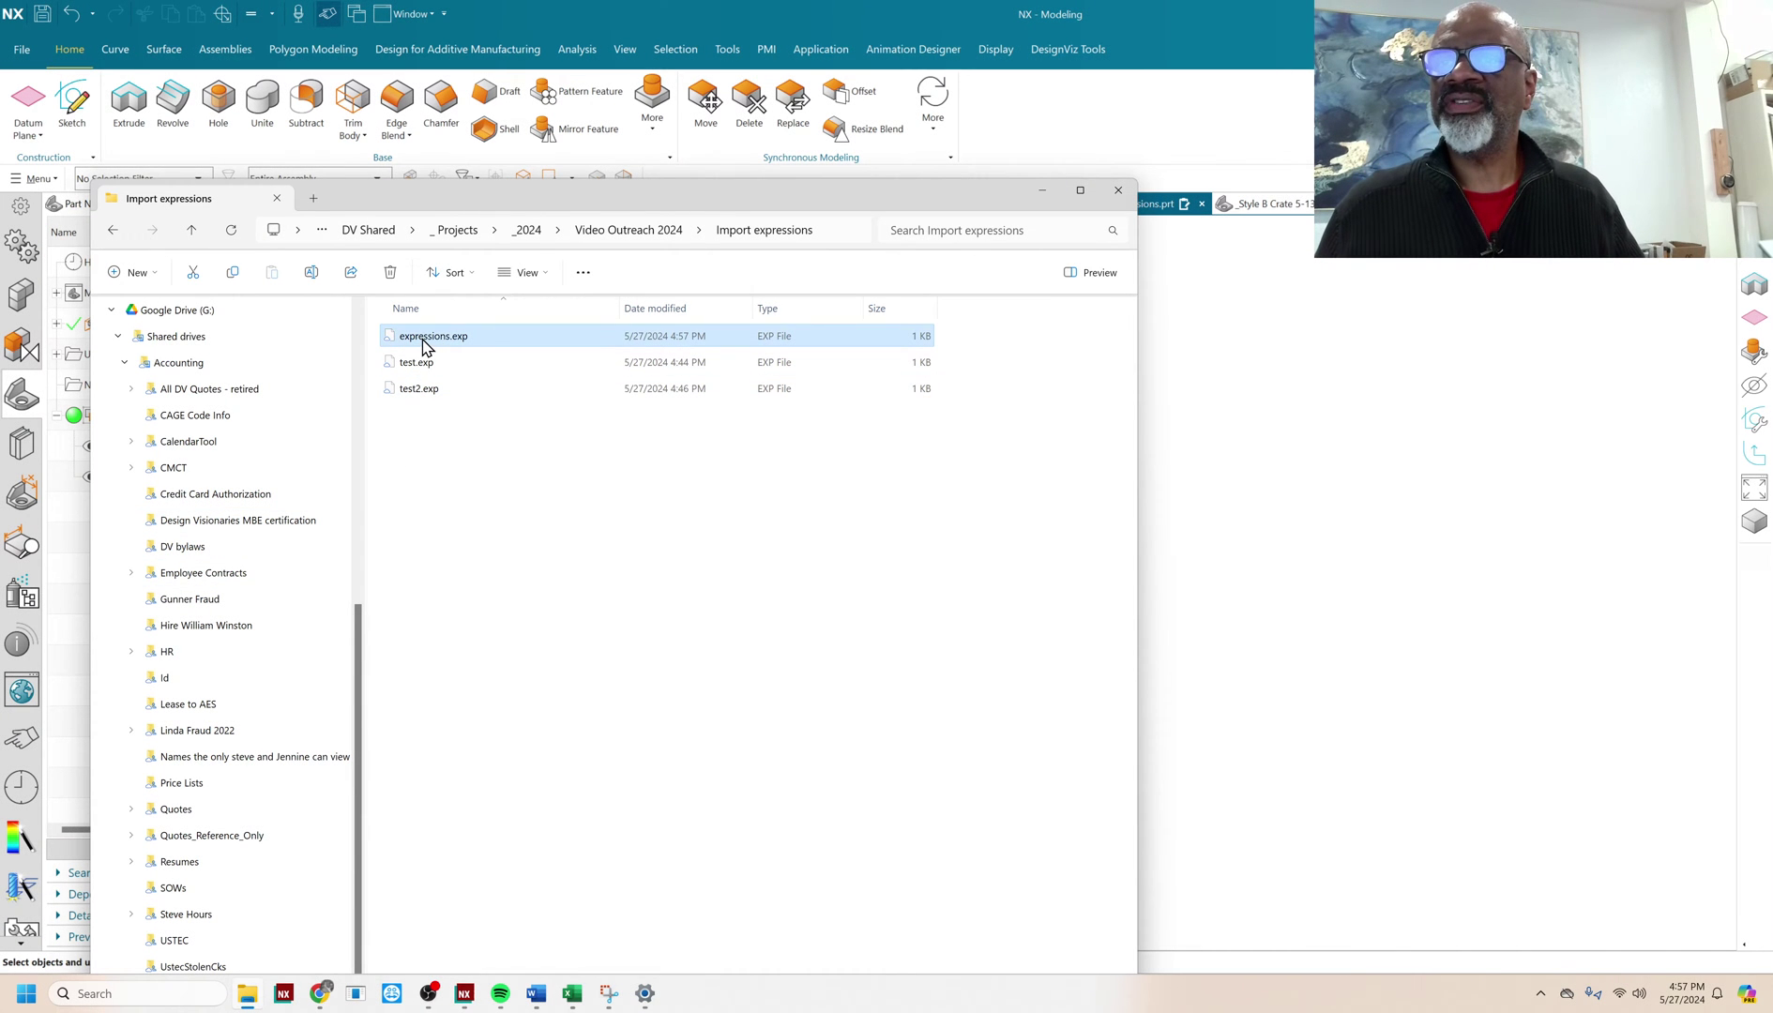
right_click(427, 341)
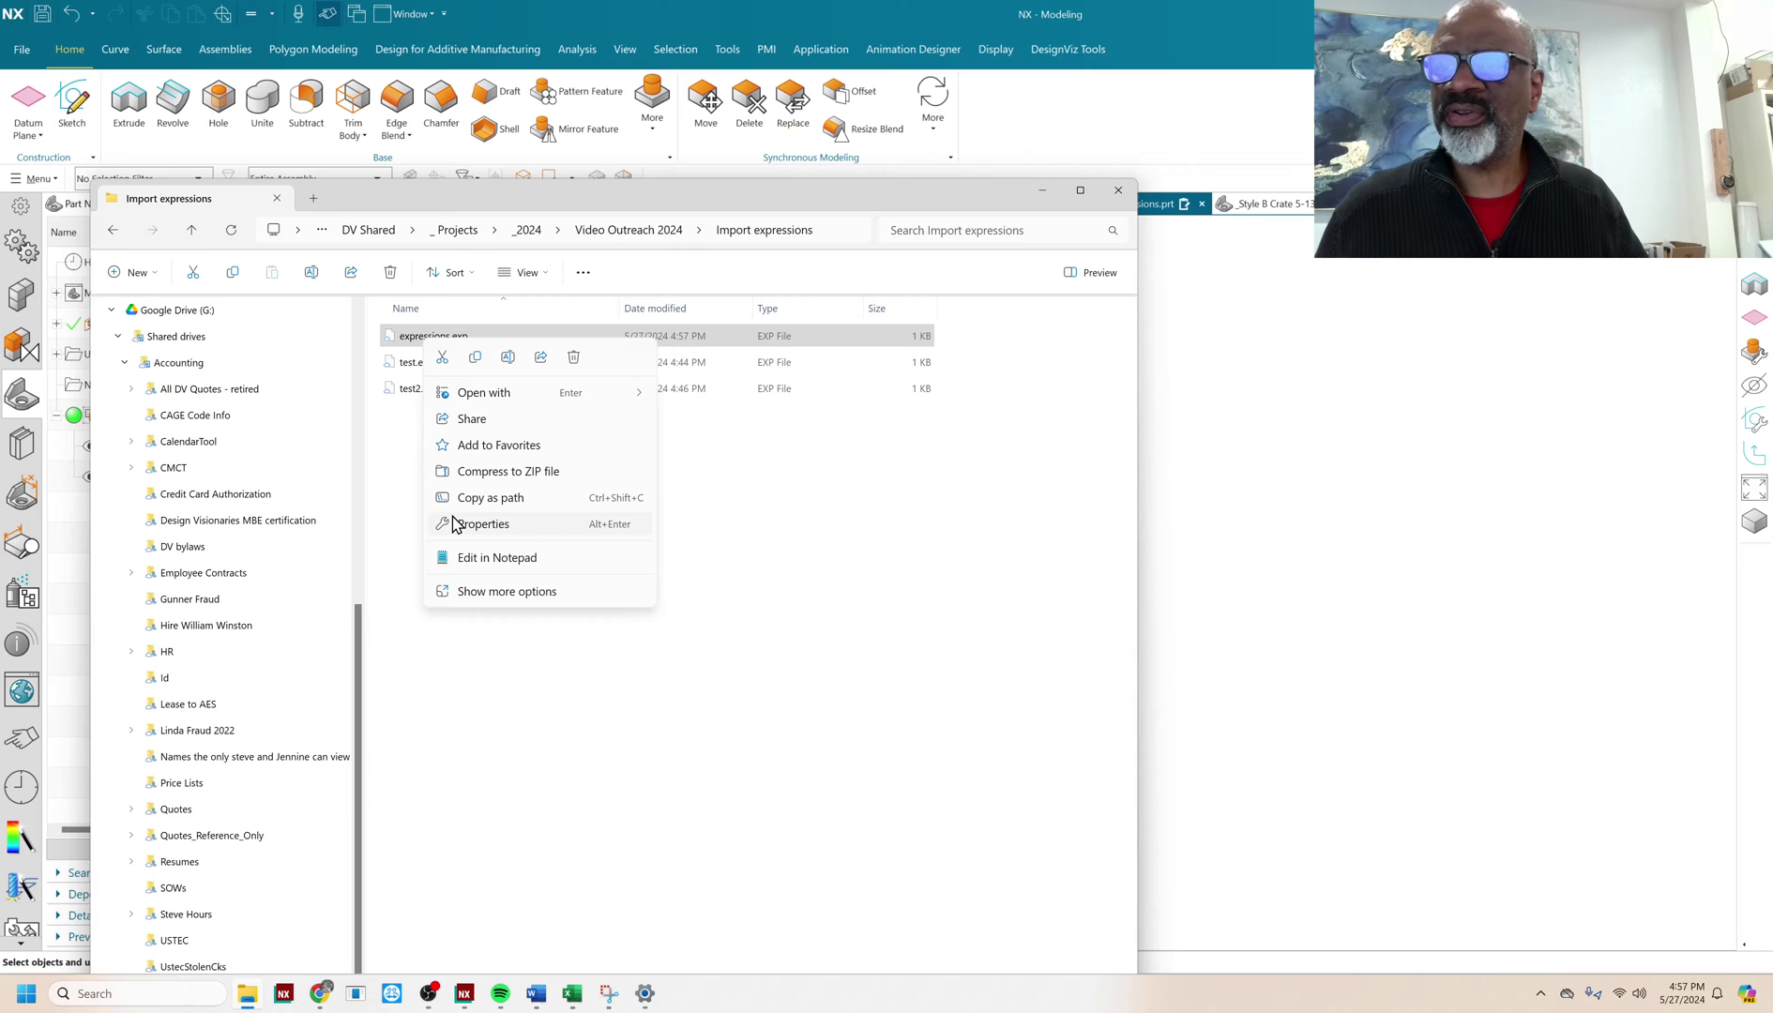
click(486, 559)
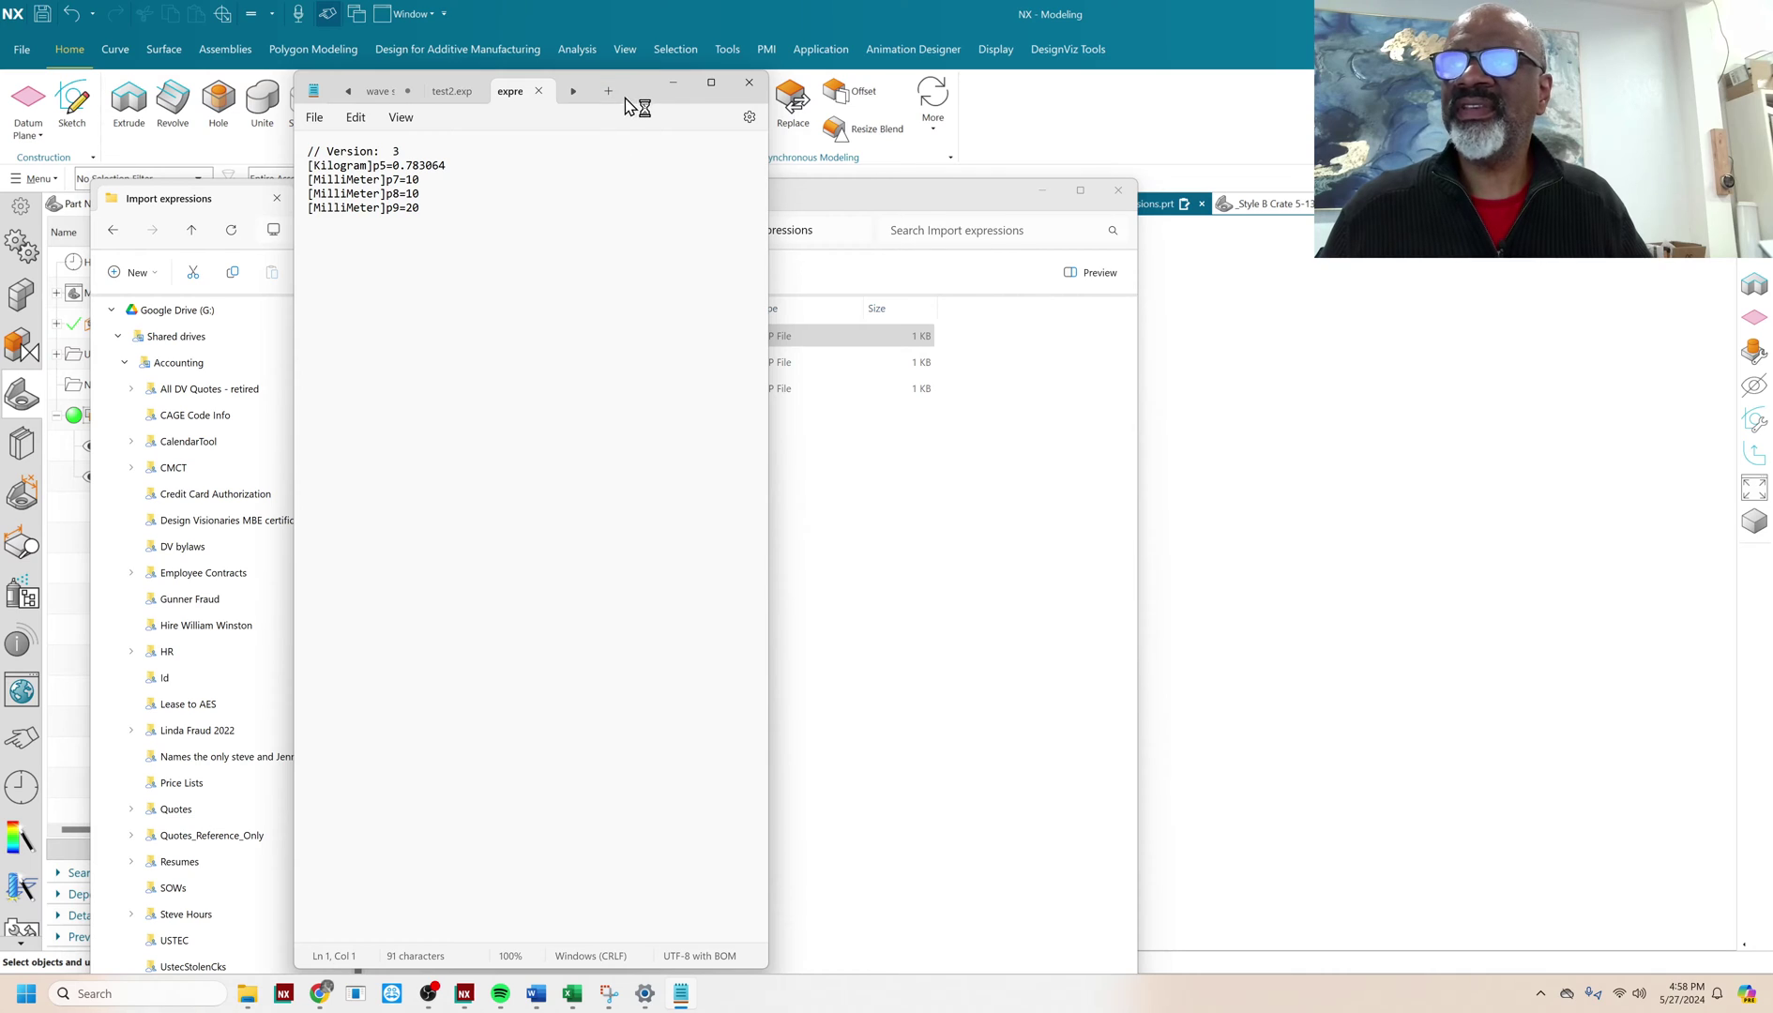
- Copy the [MilliMeter]p9=20 line in Notepad
drag(629, 94, 633, 275)
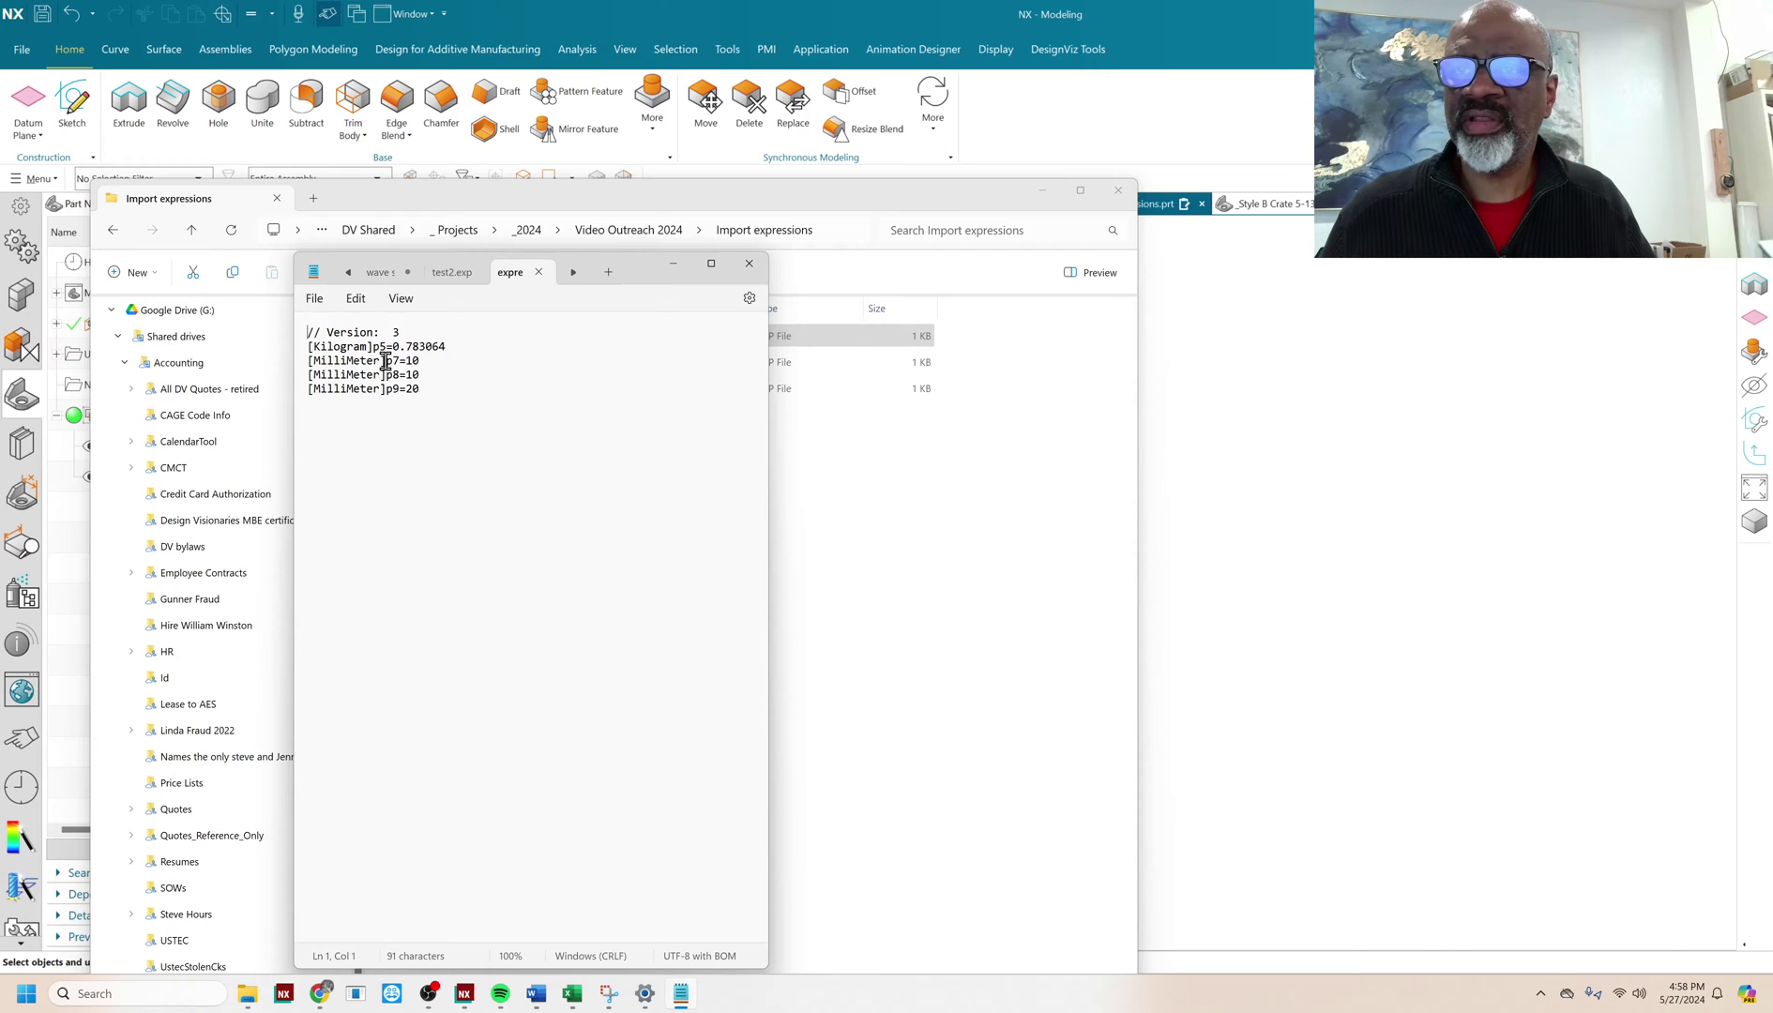
drag(432, 390, 285, 401)
right_click(345, 397)
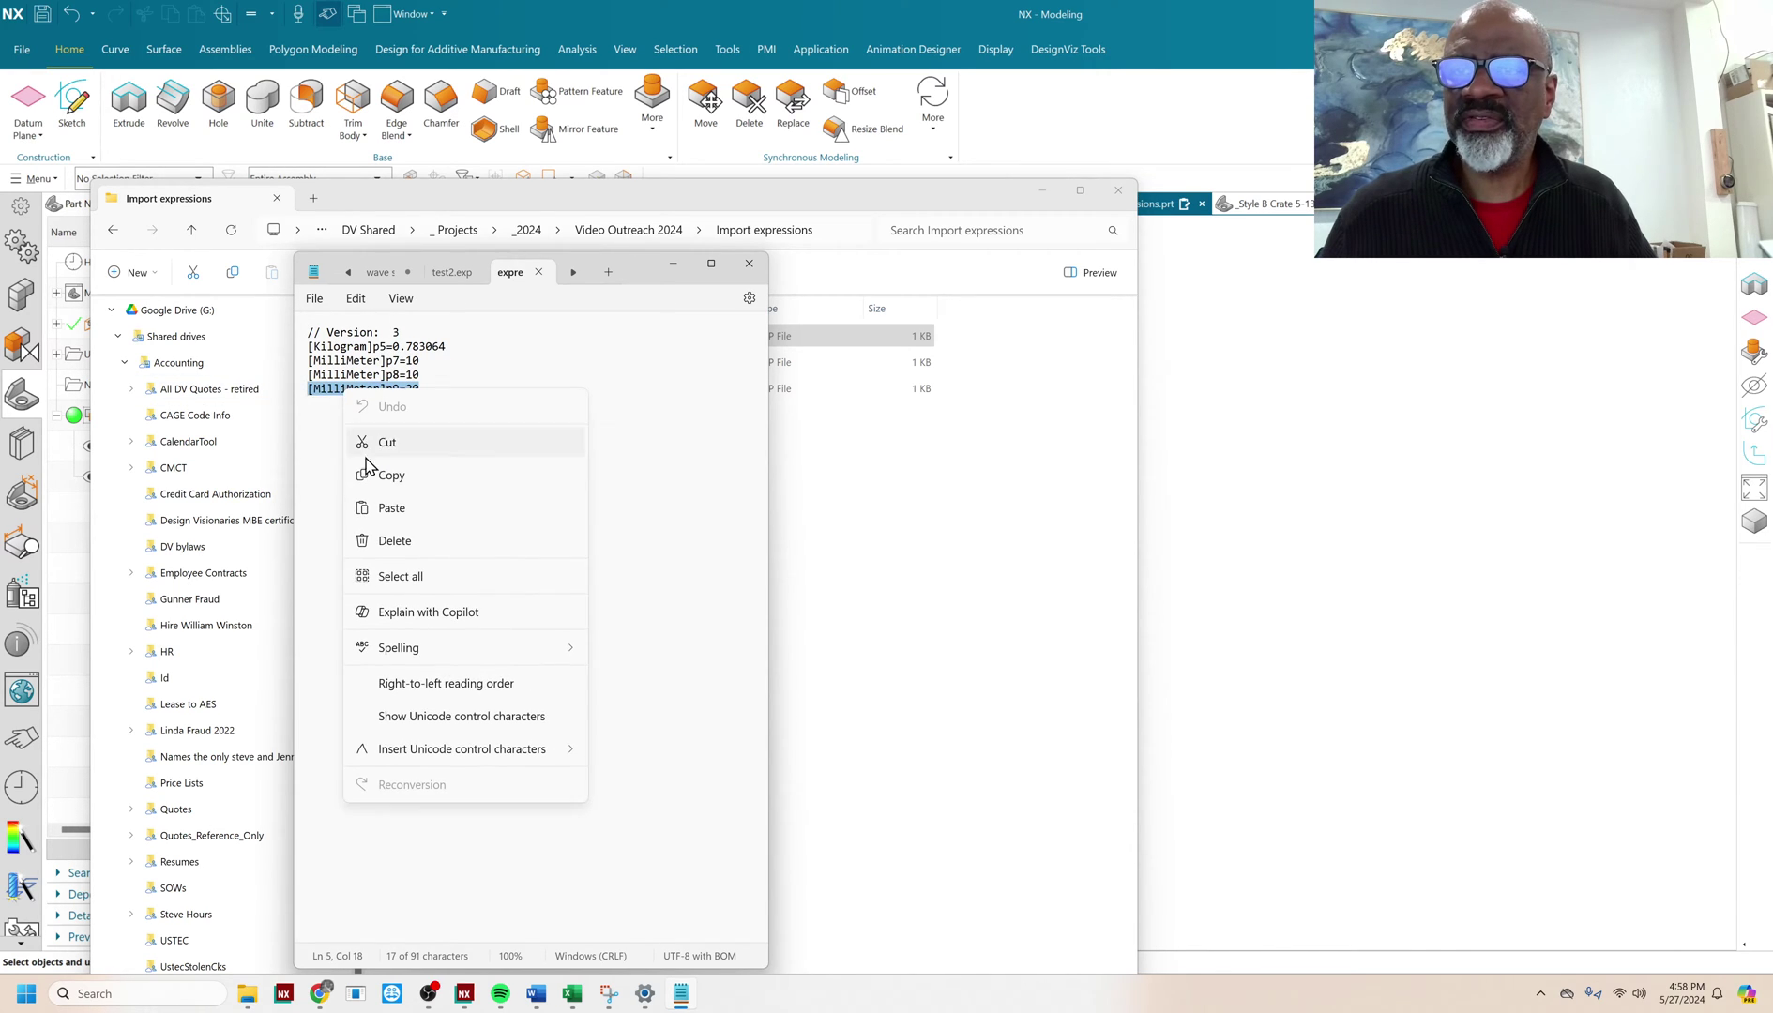
click(388, 476)
- Paste four copies of the p9 line on consecutive lines below it
click(335, 432)
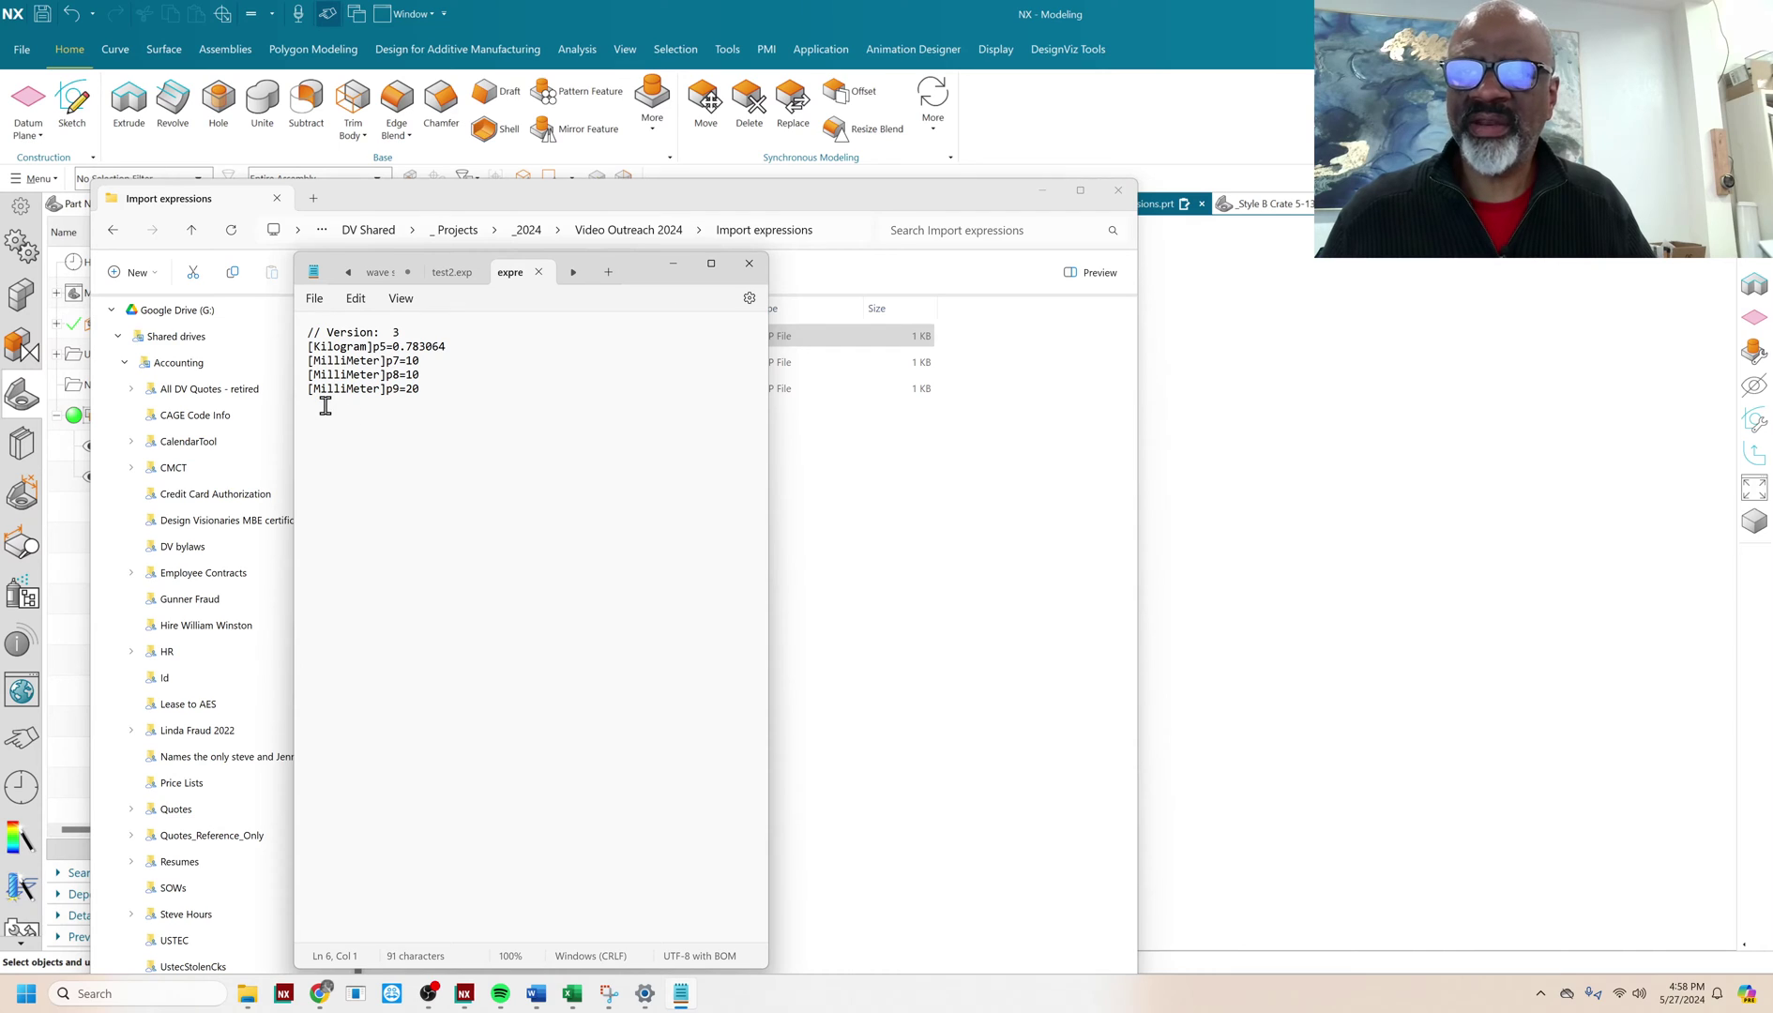
right_click(326, 410)
click(366, 523)
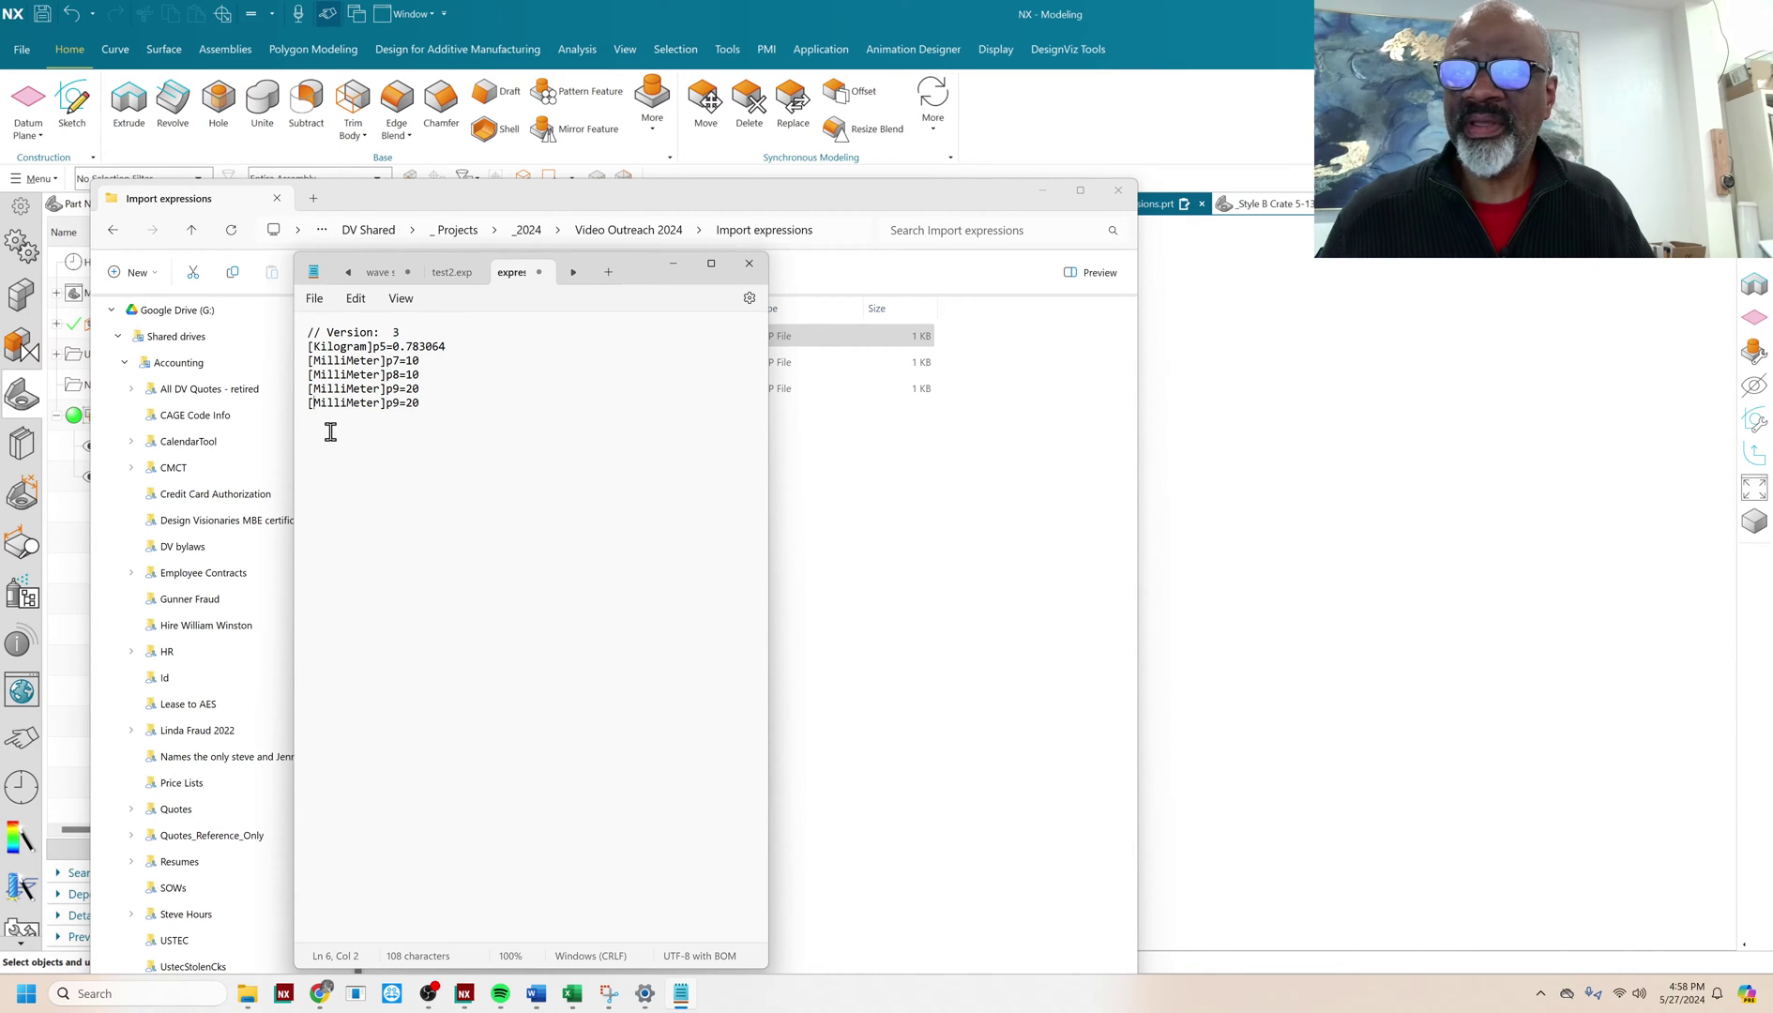
key(Return)
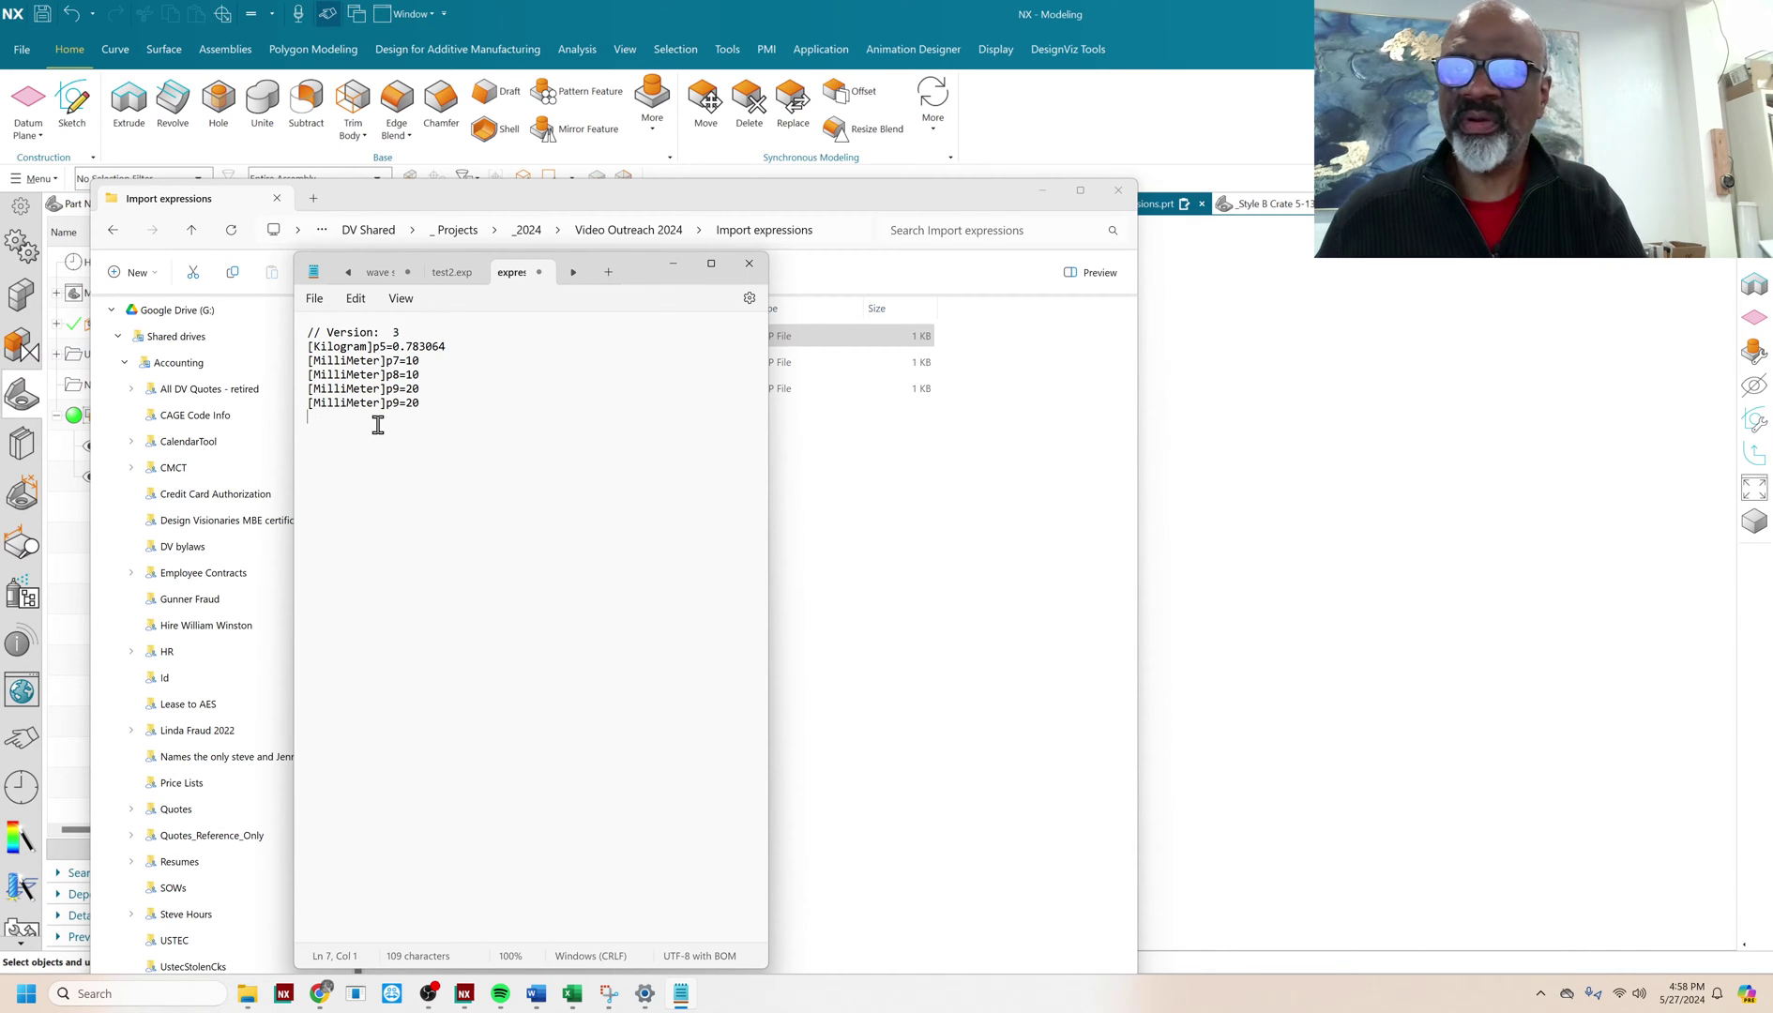
right_click(328, 420)
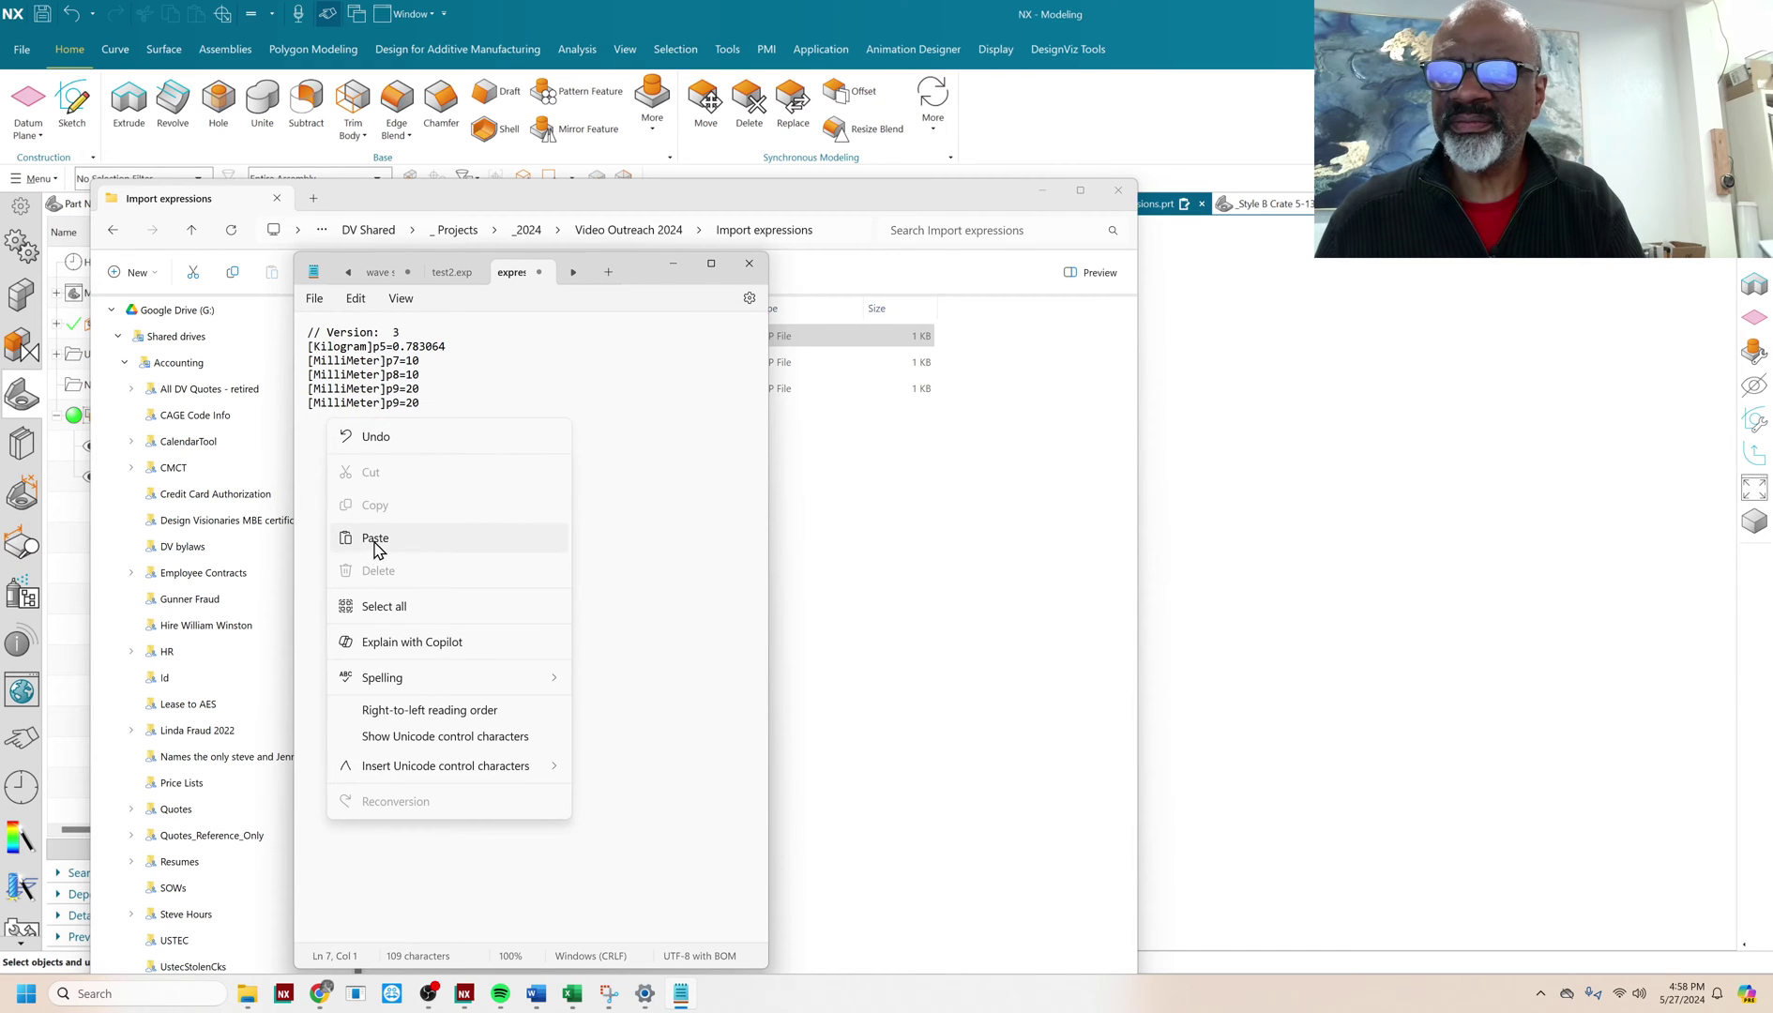
click(375, 538)
key(Return)
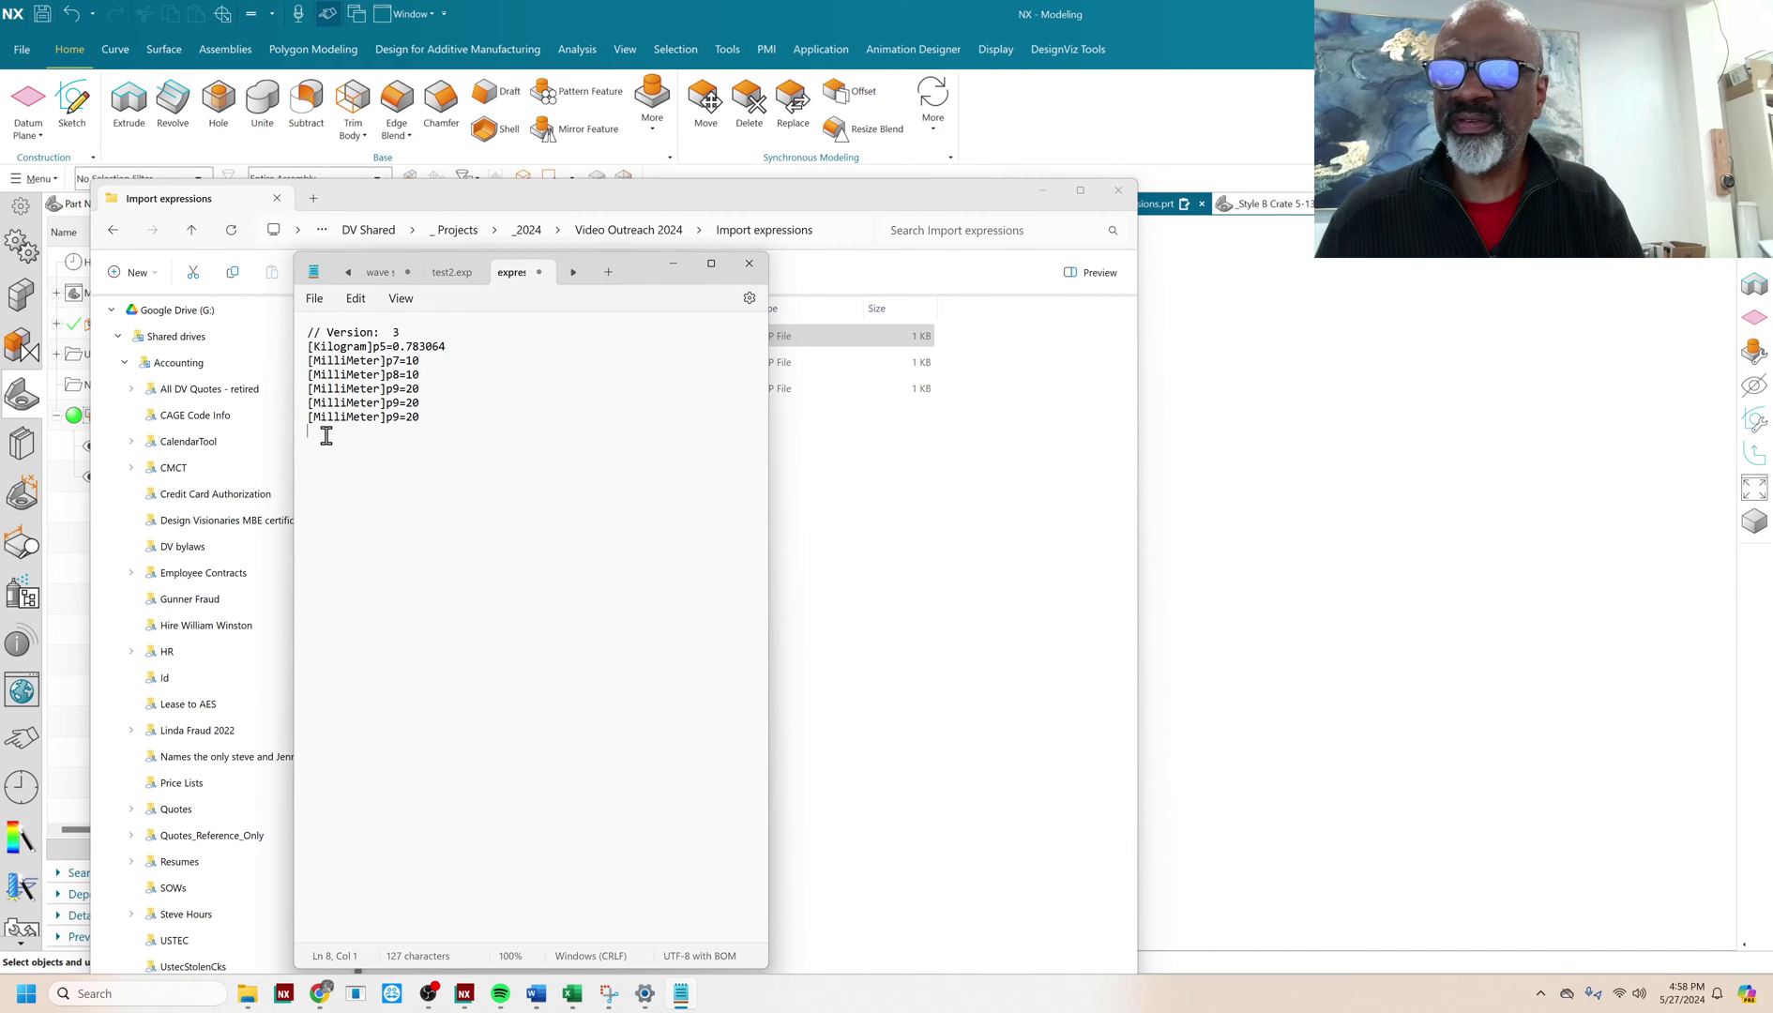
right_click(324, 431)
click(361, 553)
key(Return)
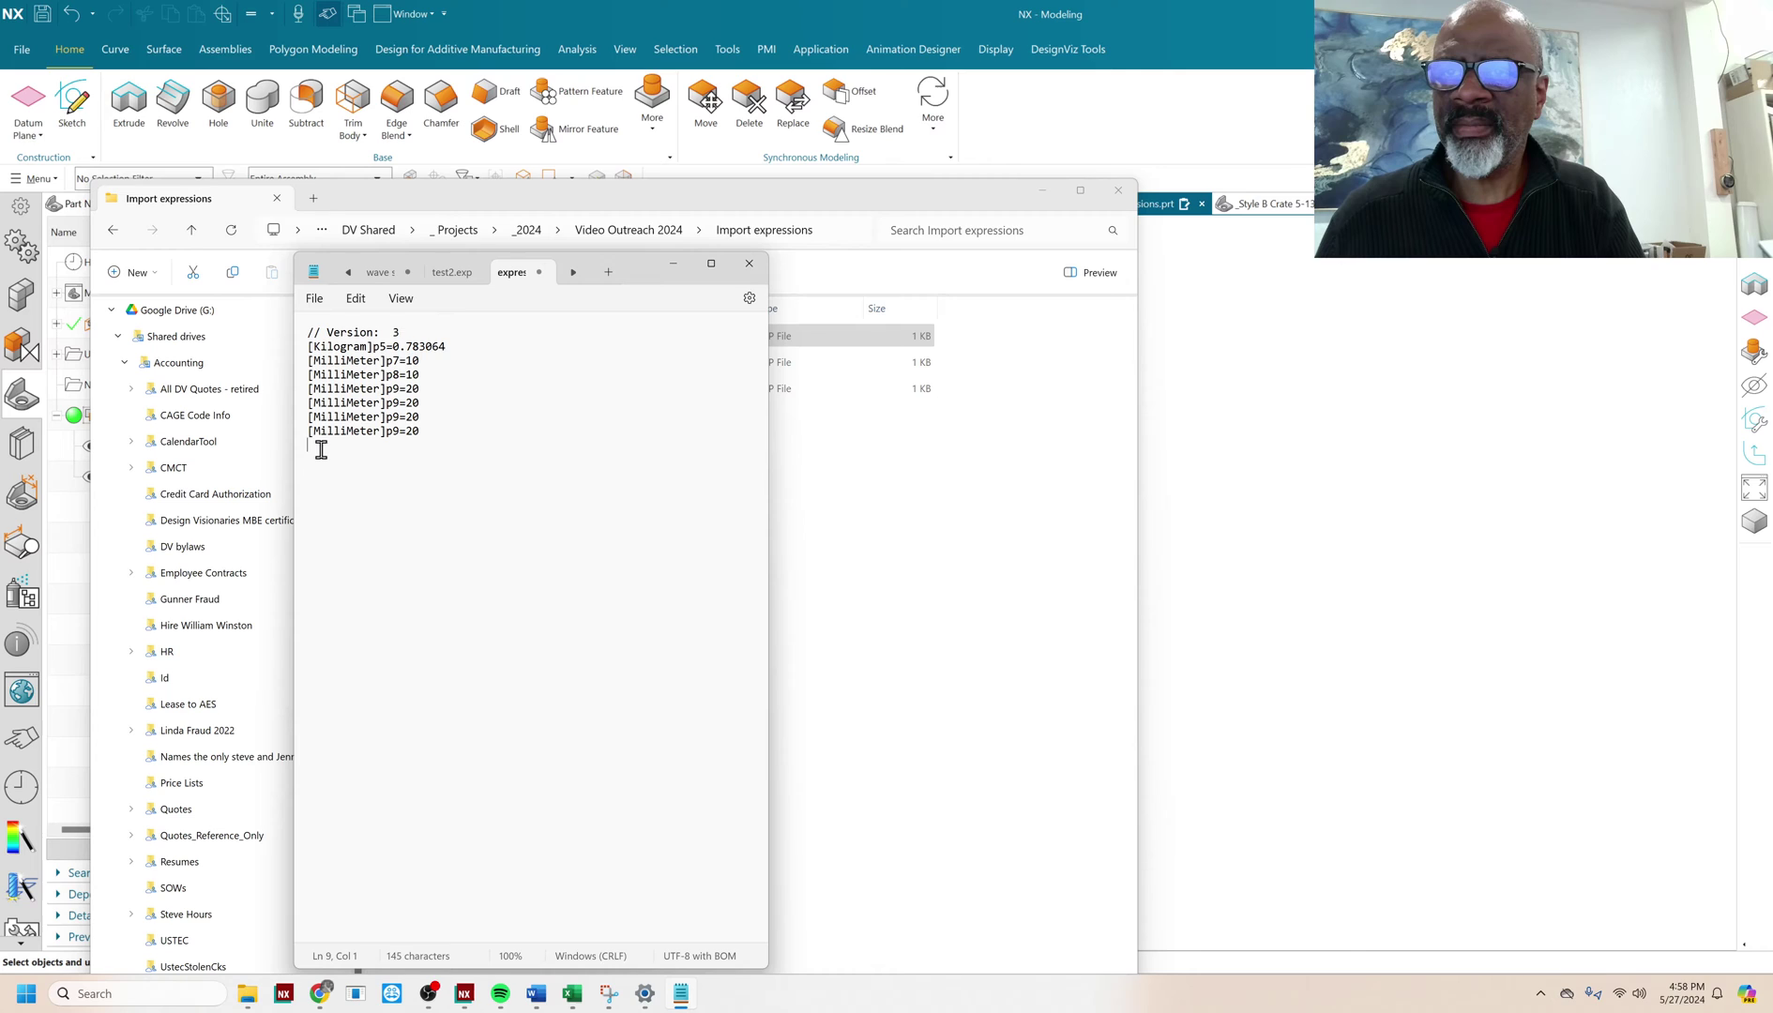
right_click(321, 450)
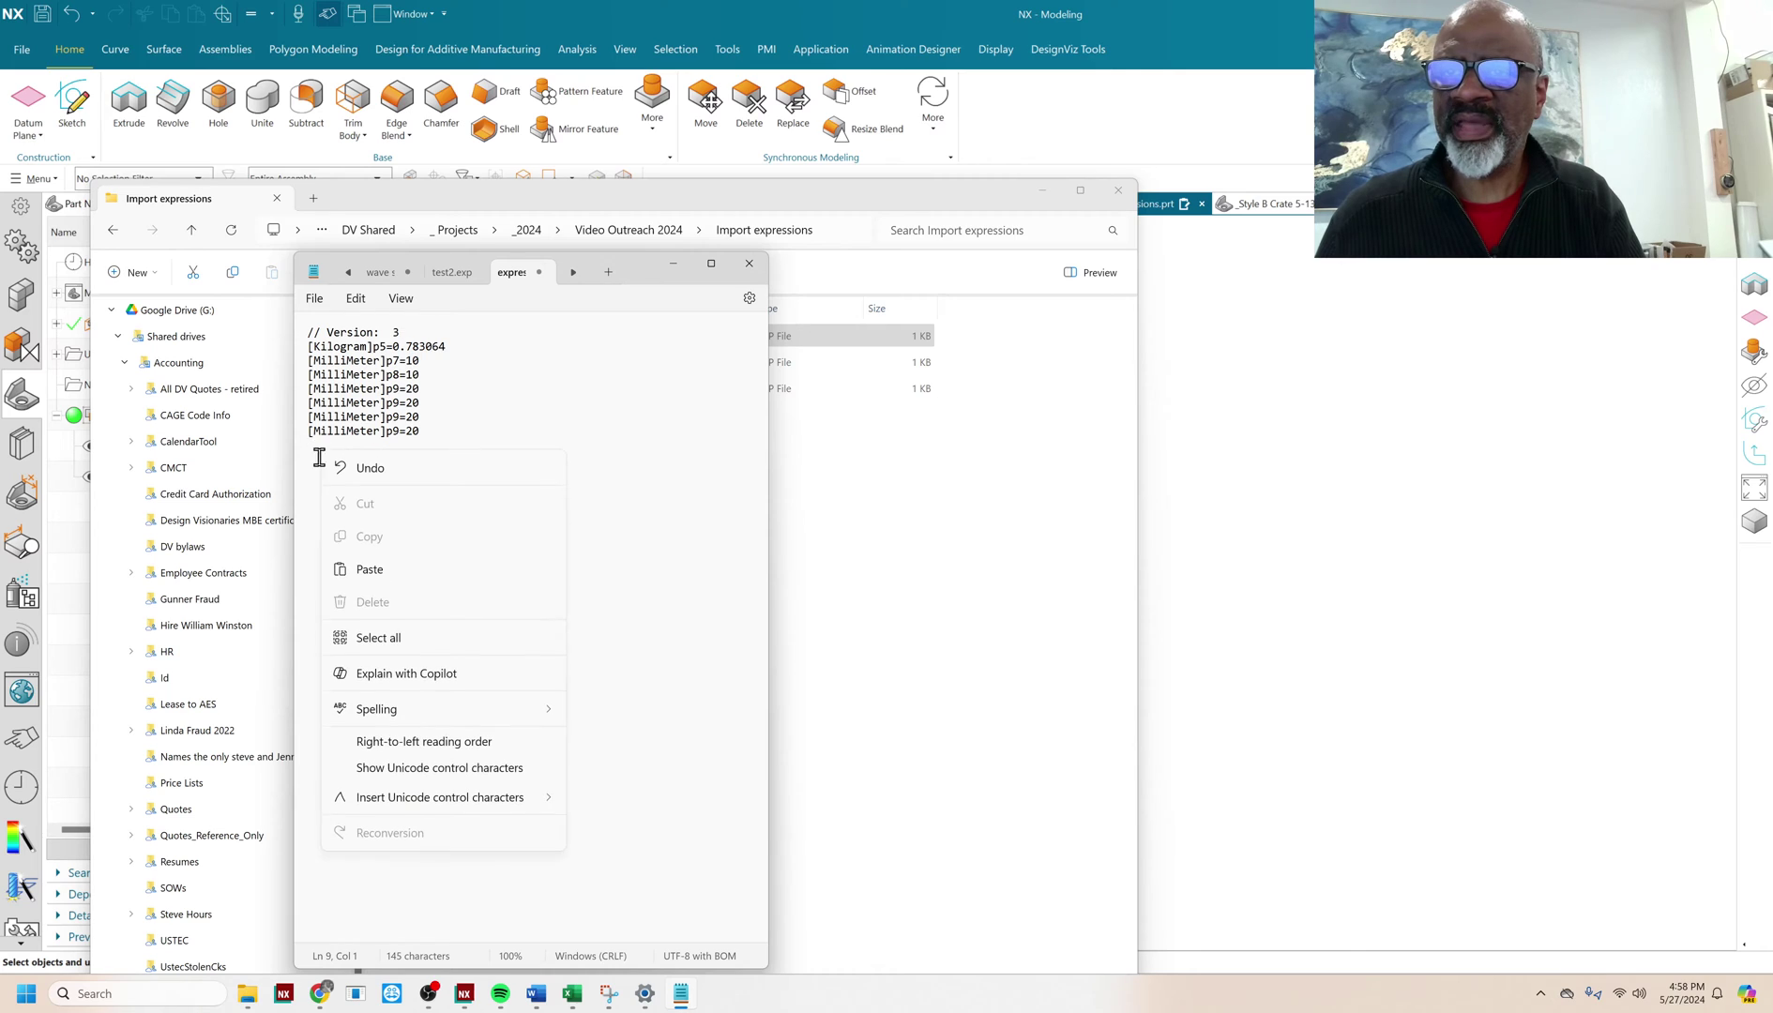
click(361, 570)
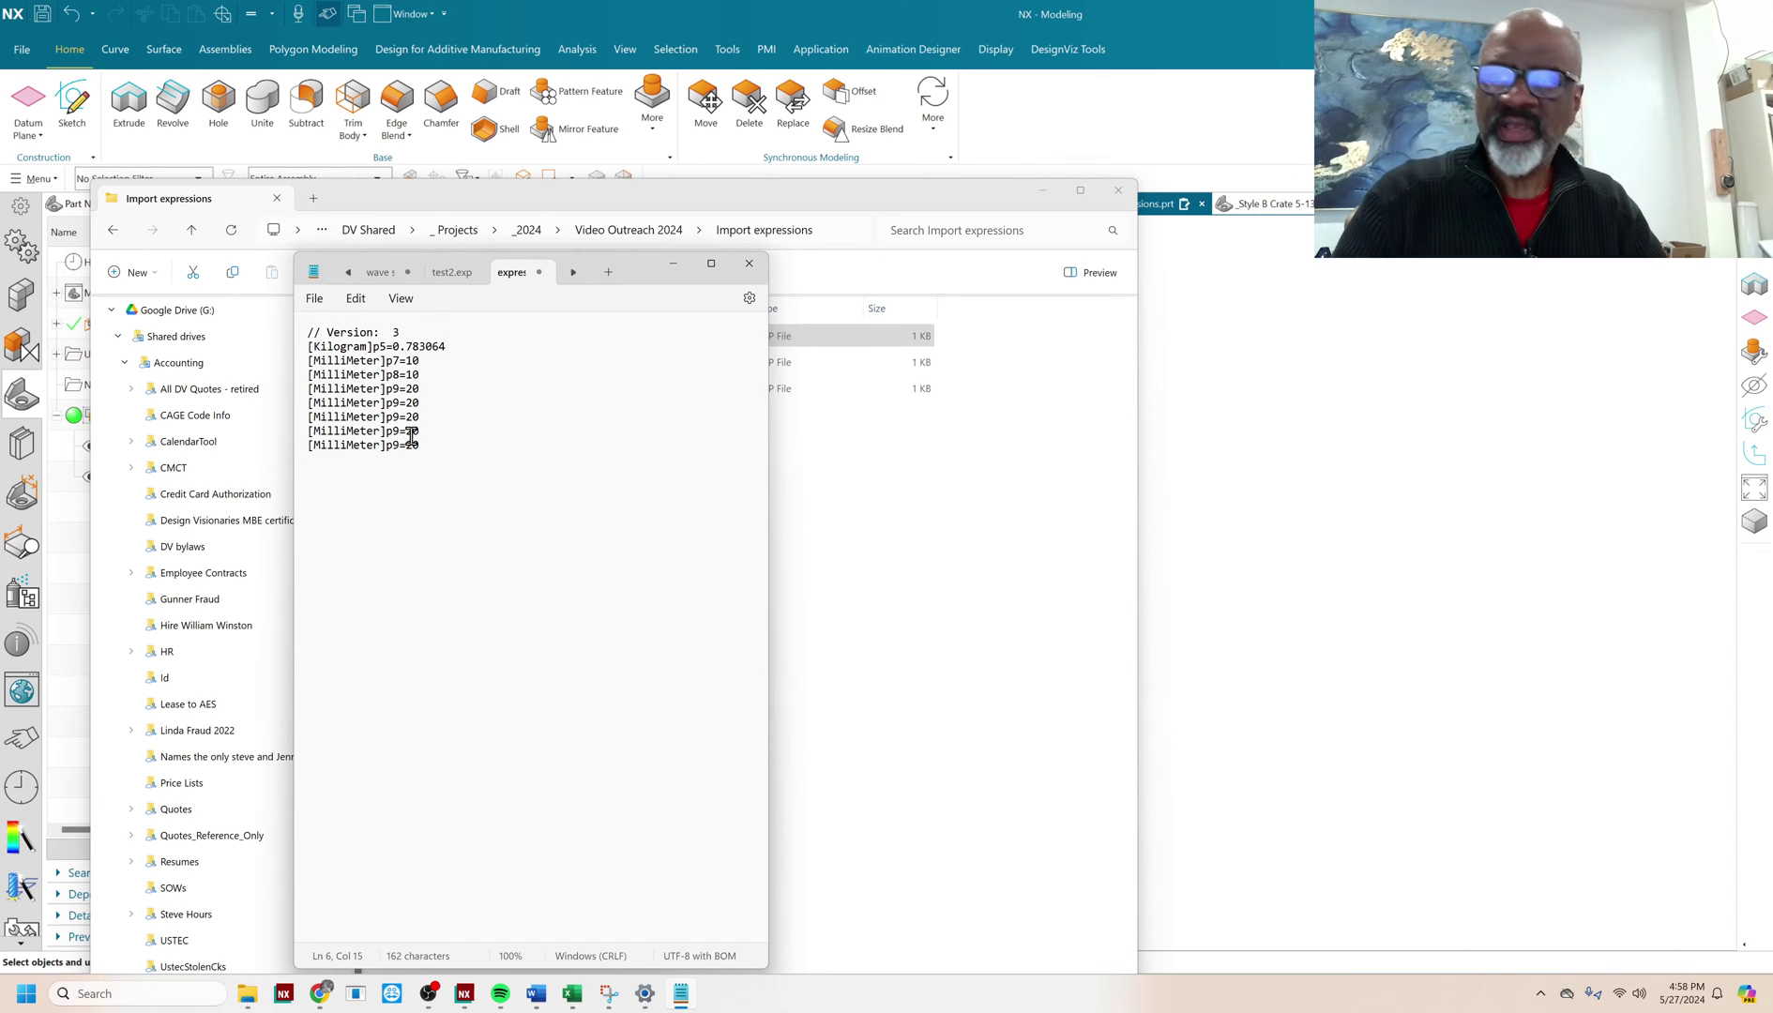
- Rename the four duplicated p9 lines to height, width, length and hole_dia
key(BackSpace)
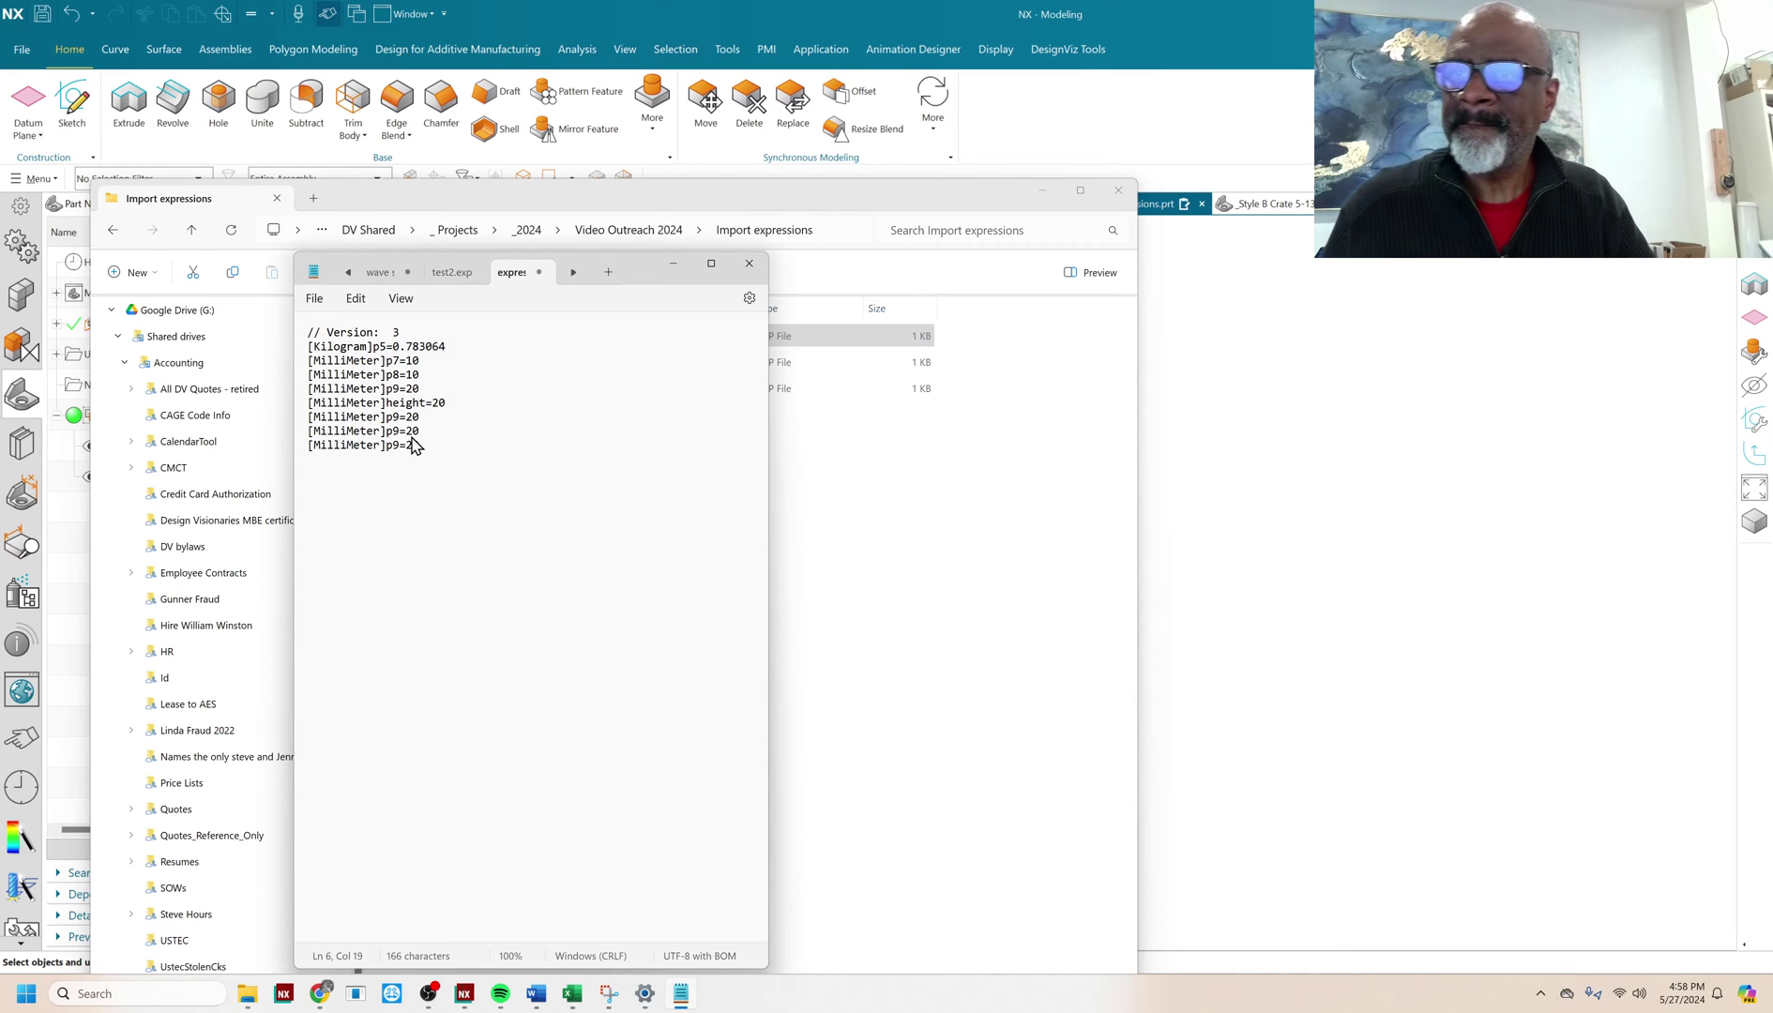
key(BackSpace)
key(BackSpace)
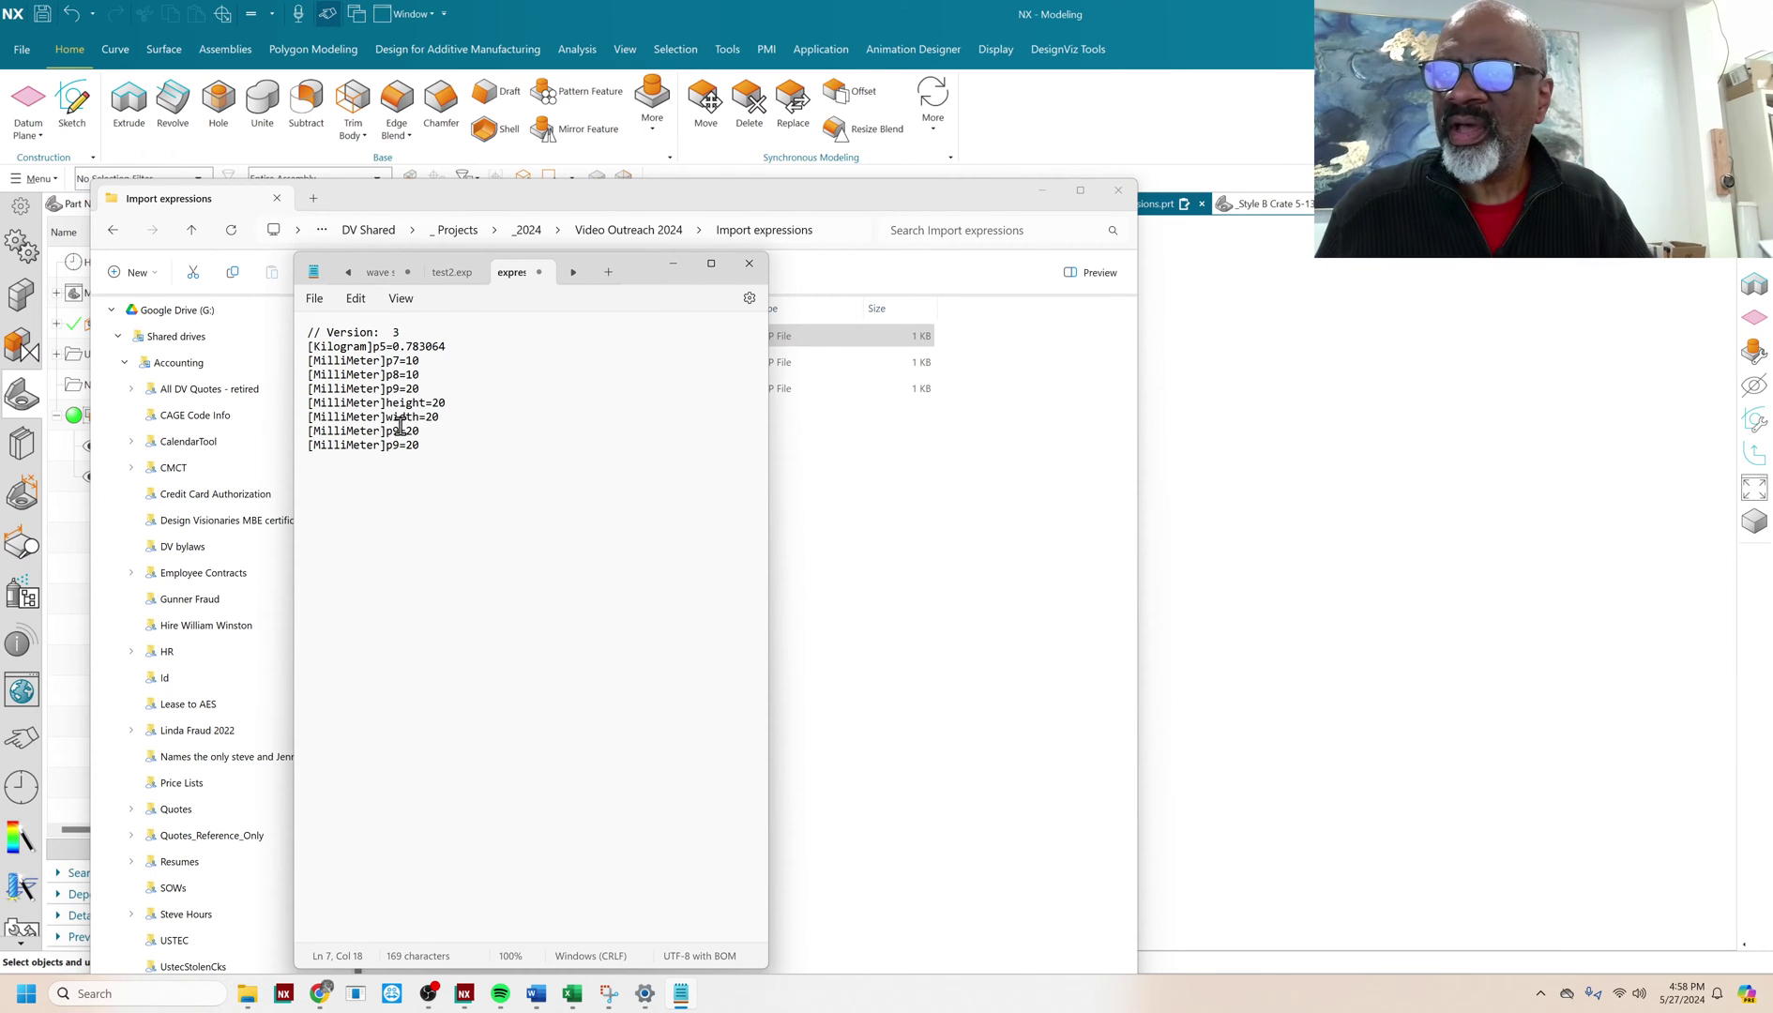
click(399, 431)
key(BackSpace)
key(BackSpace)
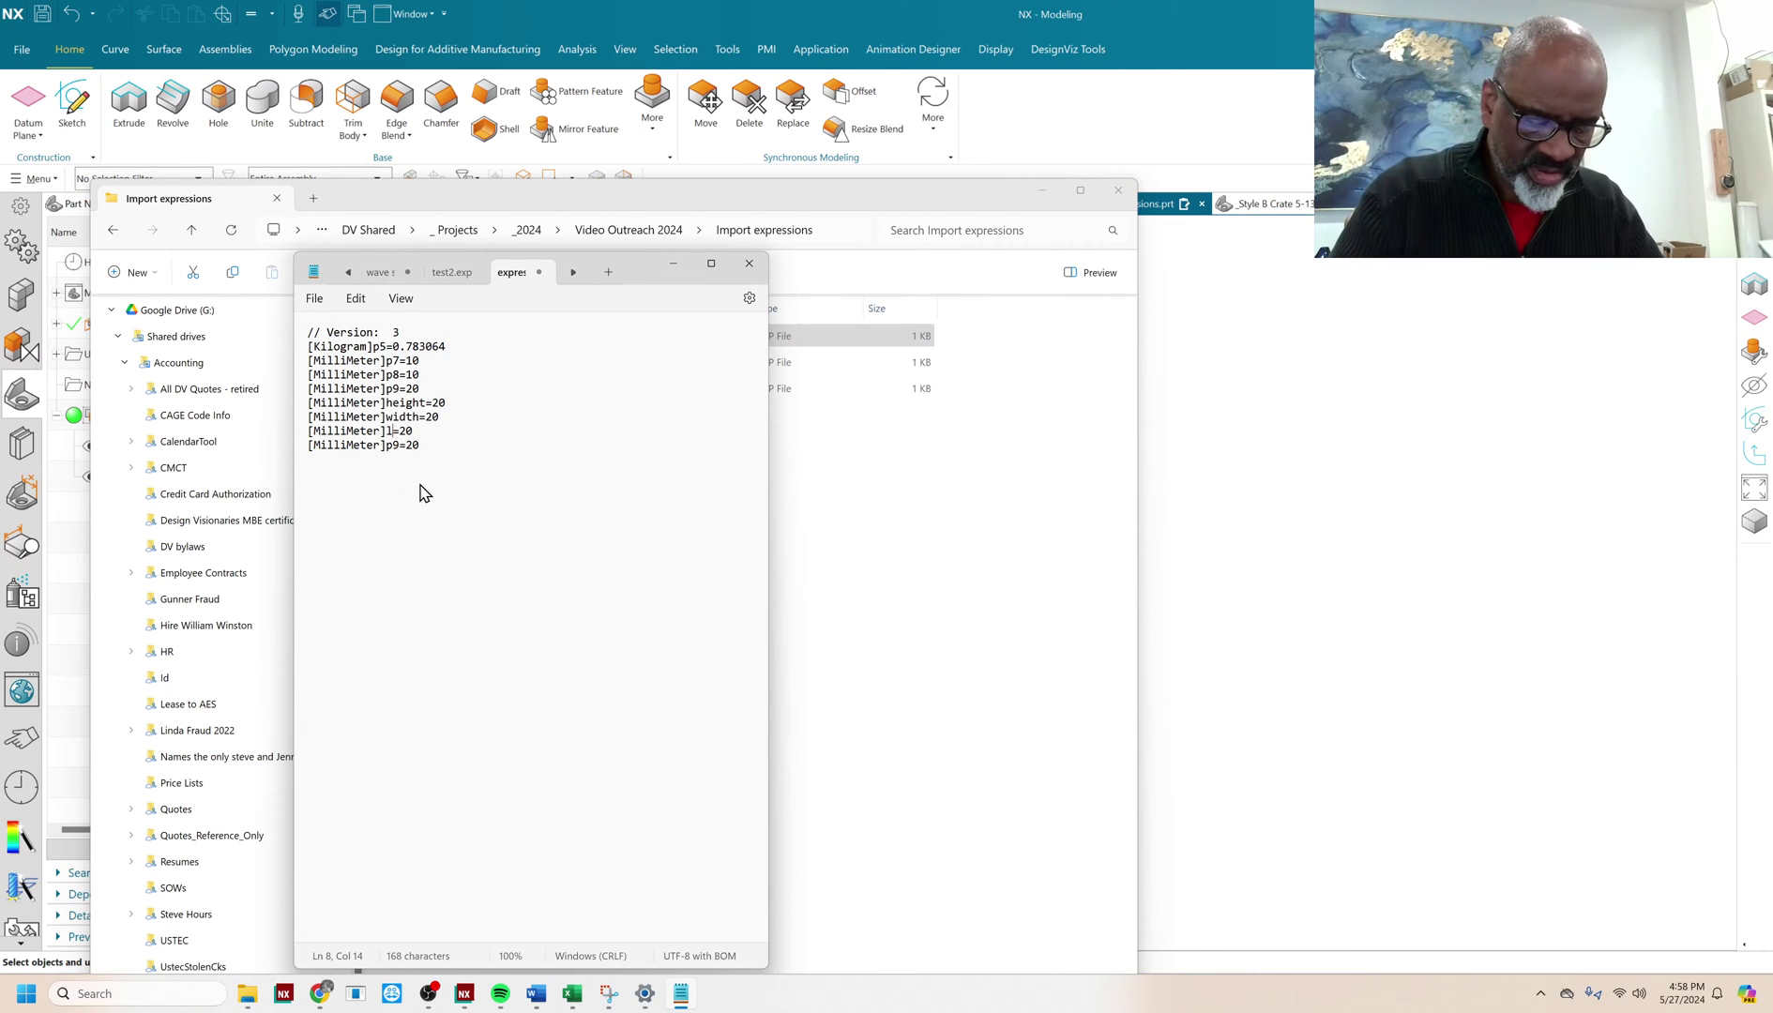
text(length)
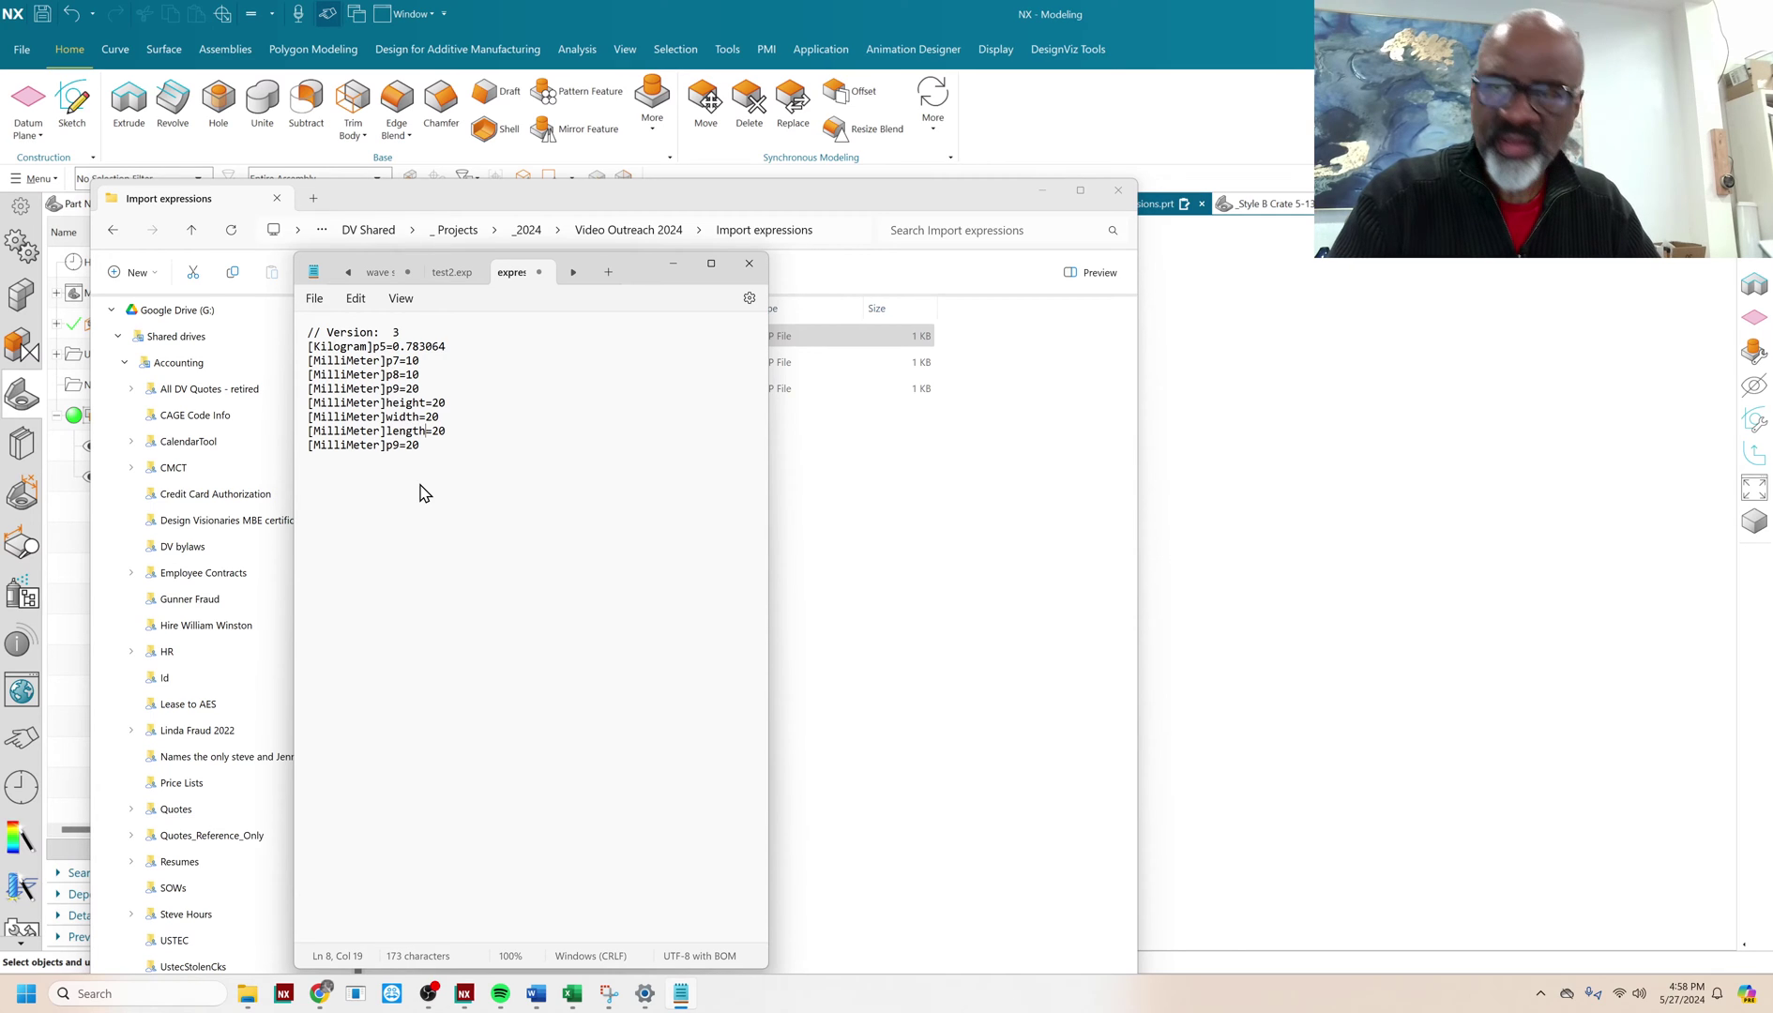
click(400, 446)
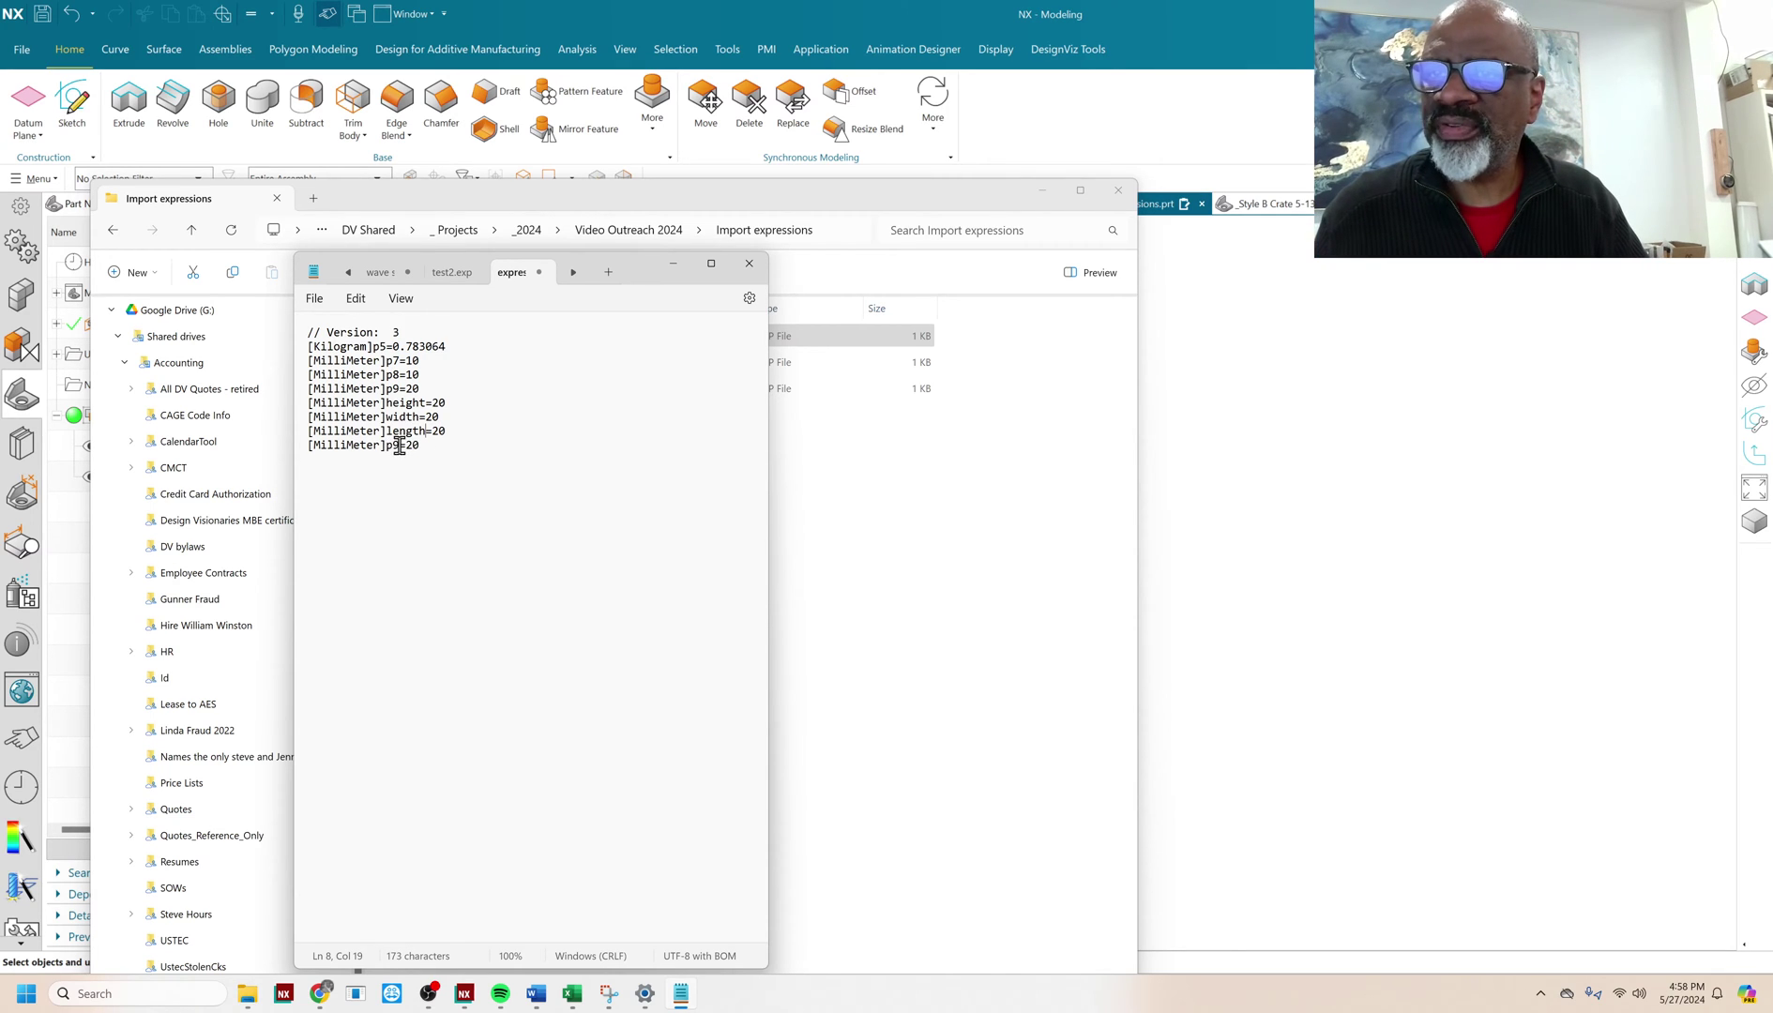
key(BackSpace)
key(BackSpace)
text(hole_dia)
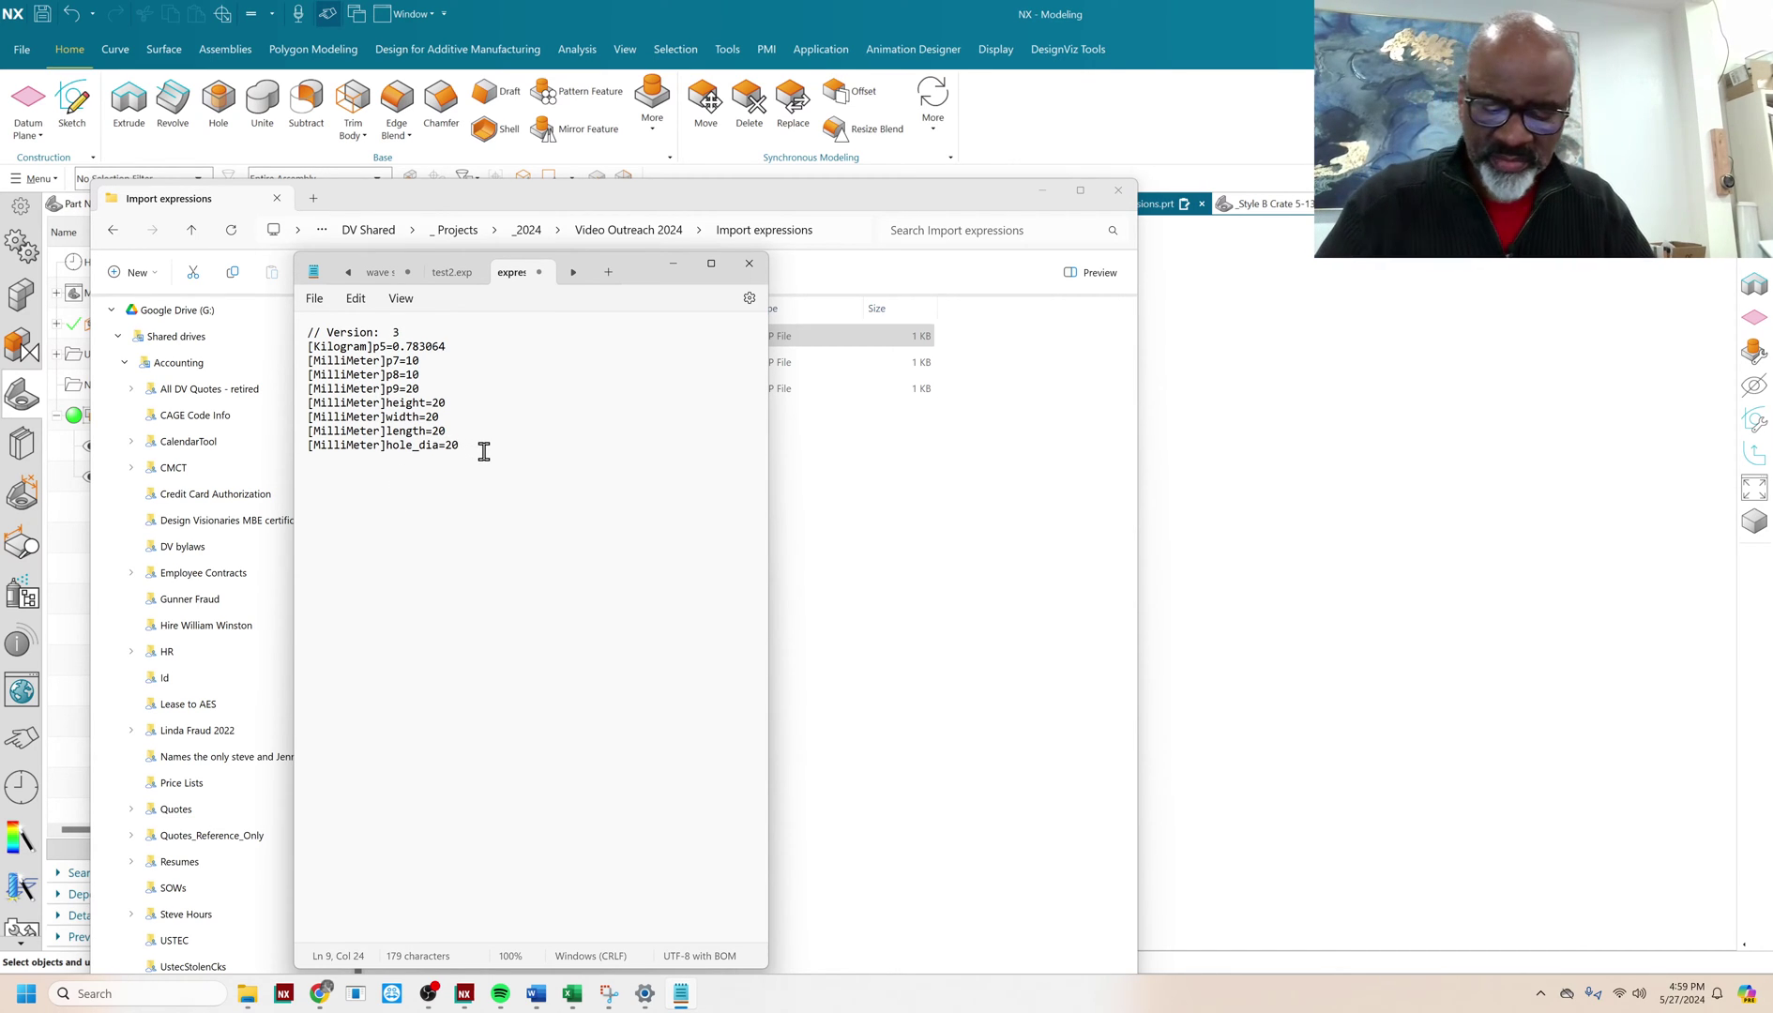
- Add a line after hole_dia and change length from 20 to 200
key(Return)
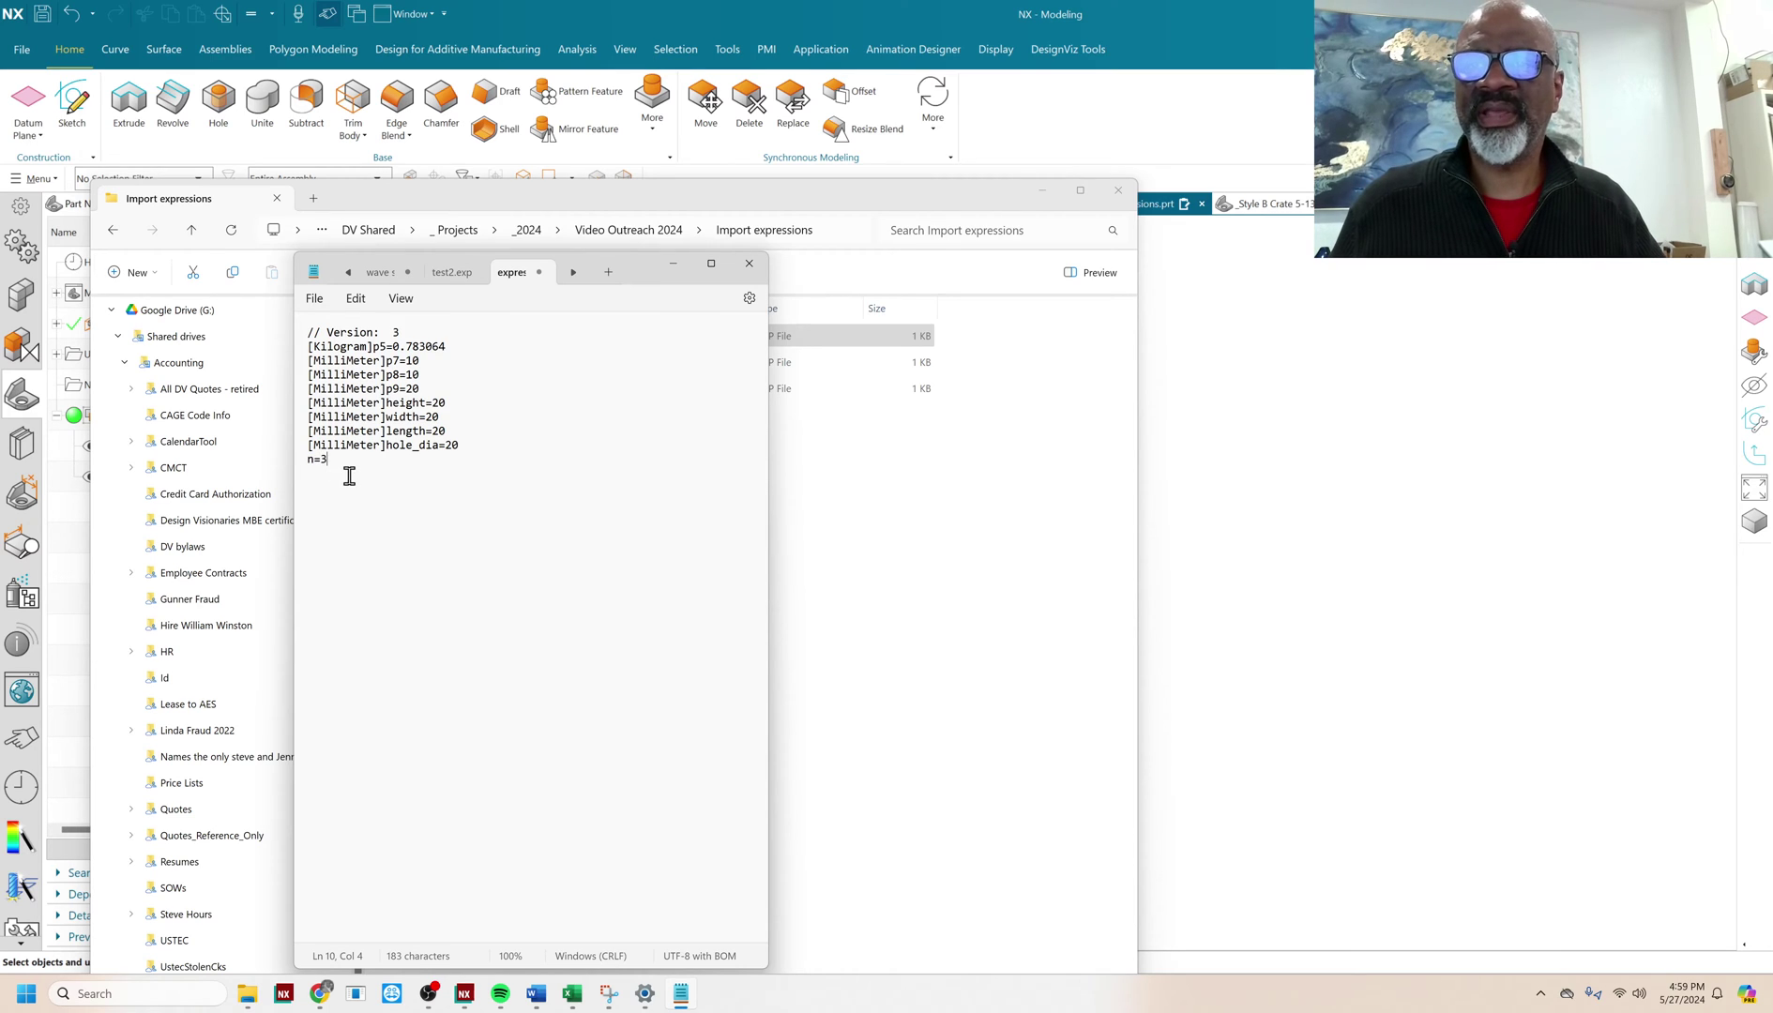
click(447, 431)
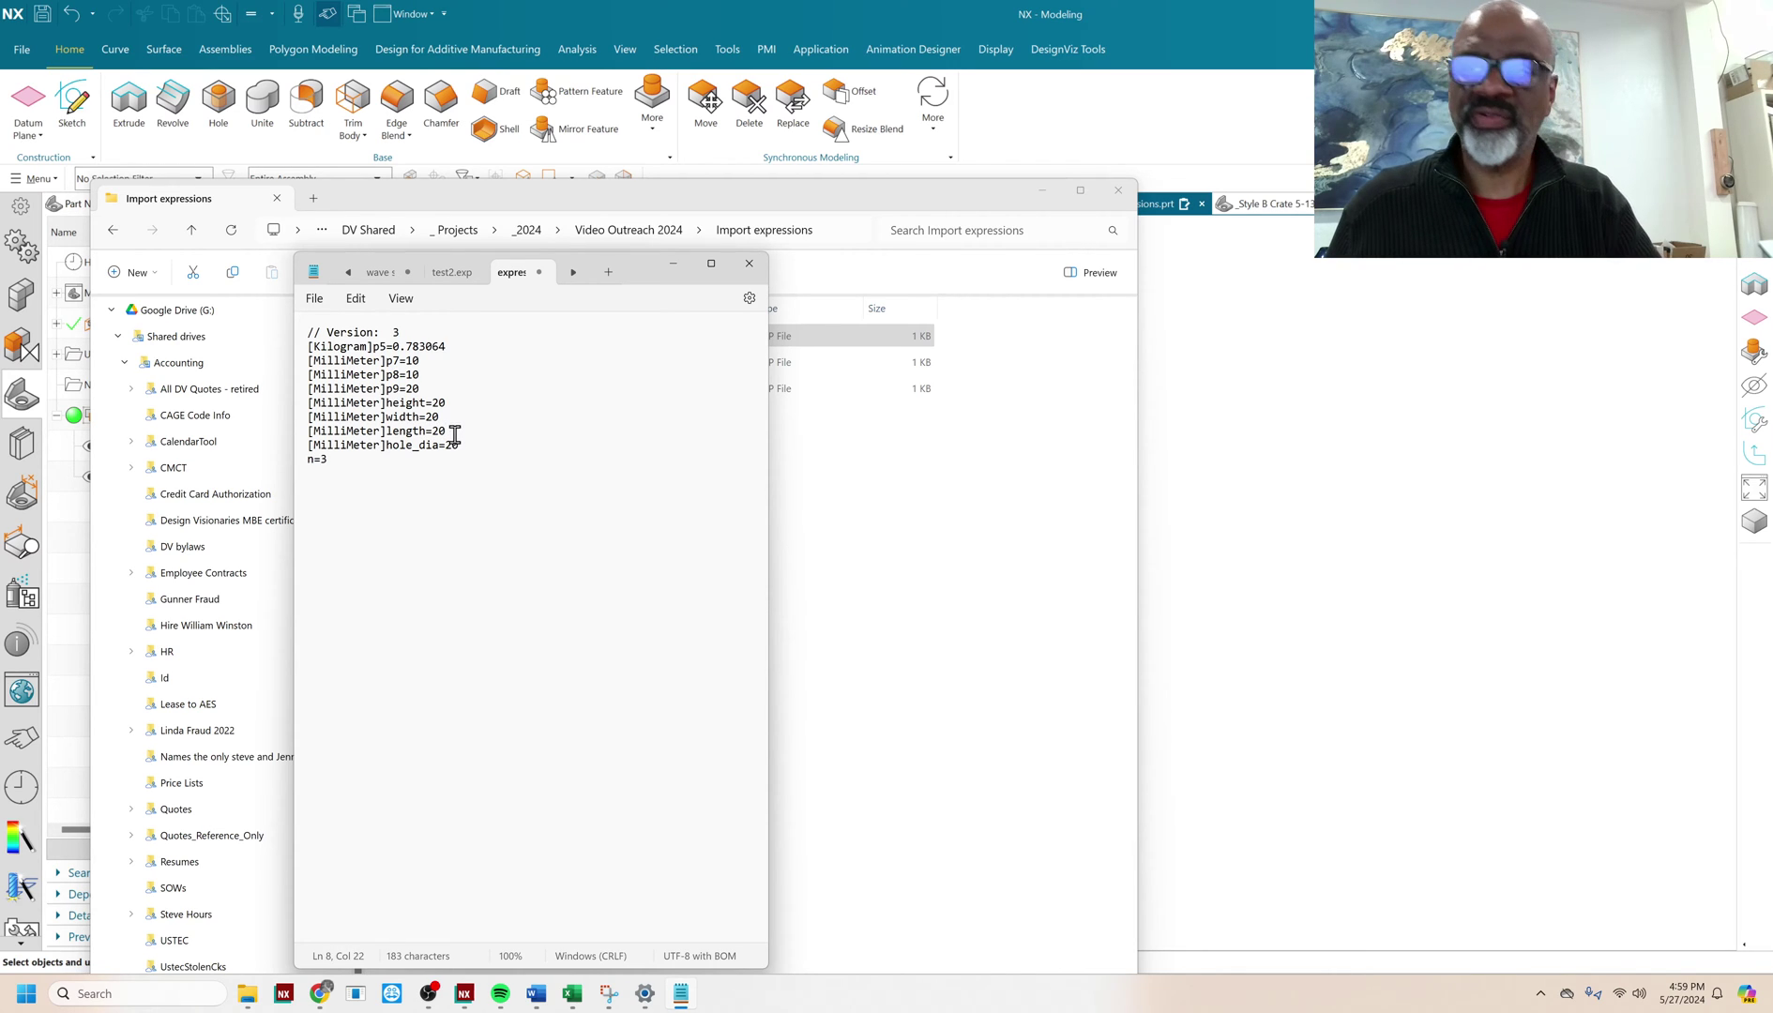
text(0)
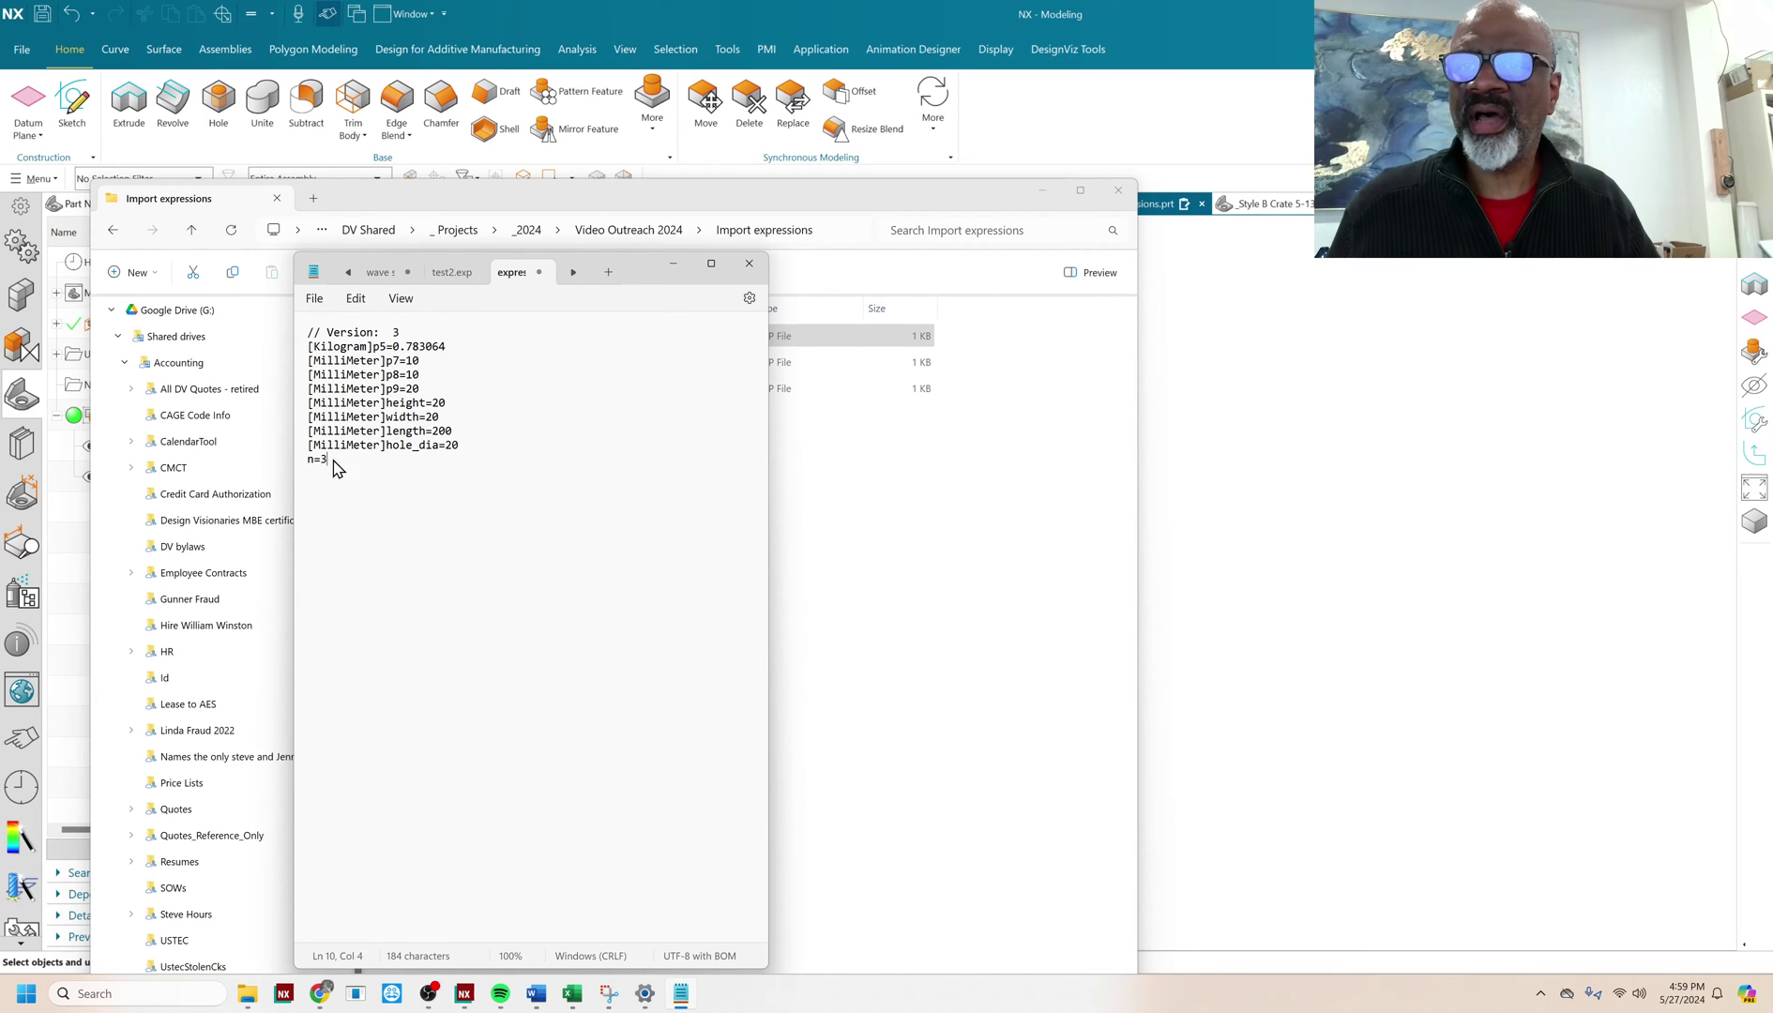
- Add a new line [MilliMeter]spacing=20 below n=3, reusing the copied unit prefix
click(459, 445)
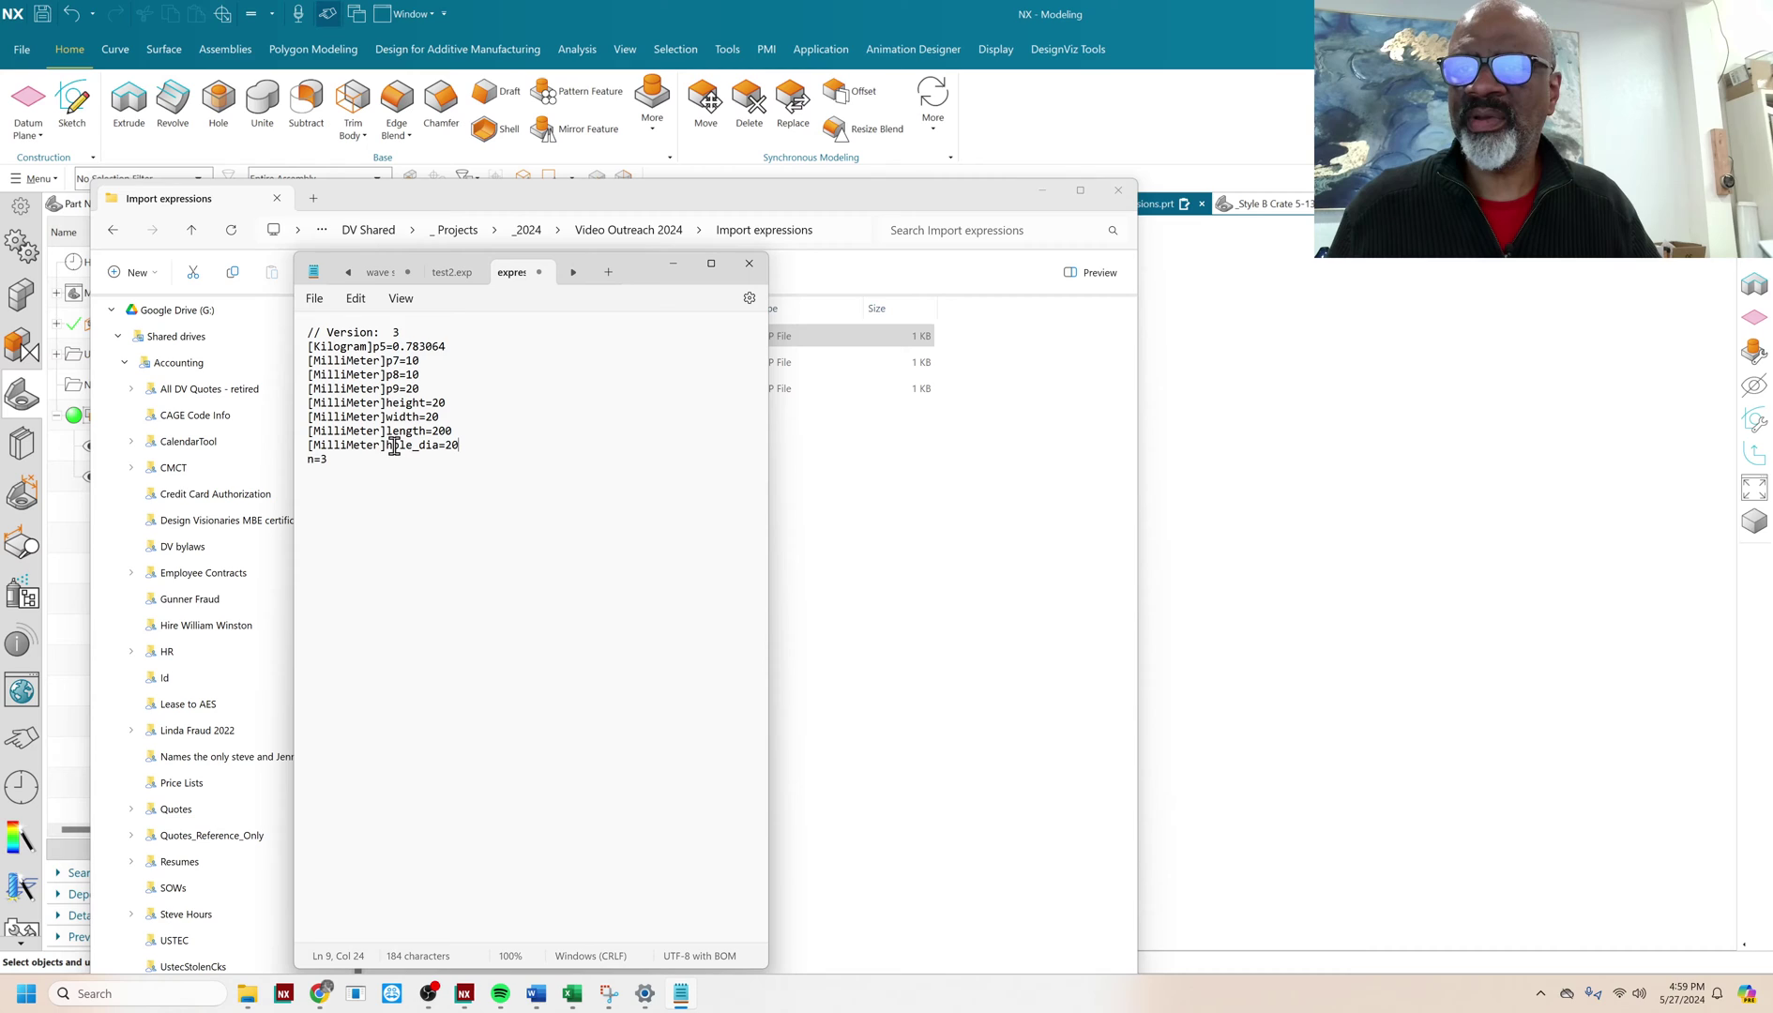
drag(386, 448, 310, 449)
right_click(337, 444)
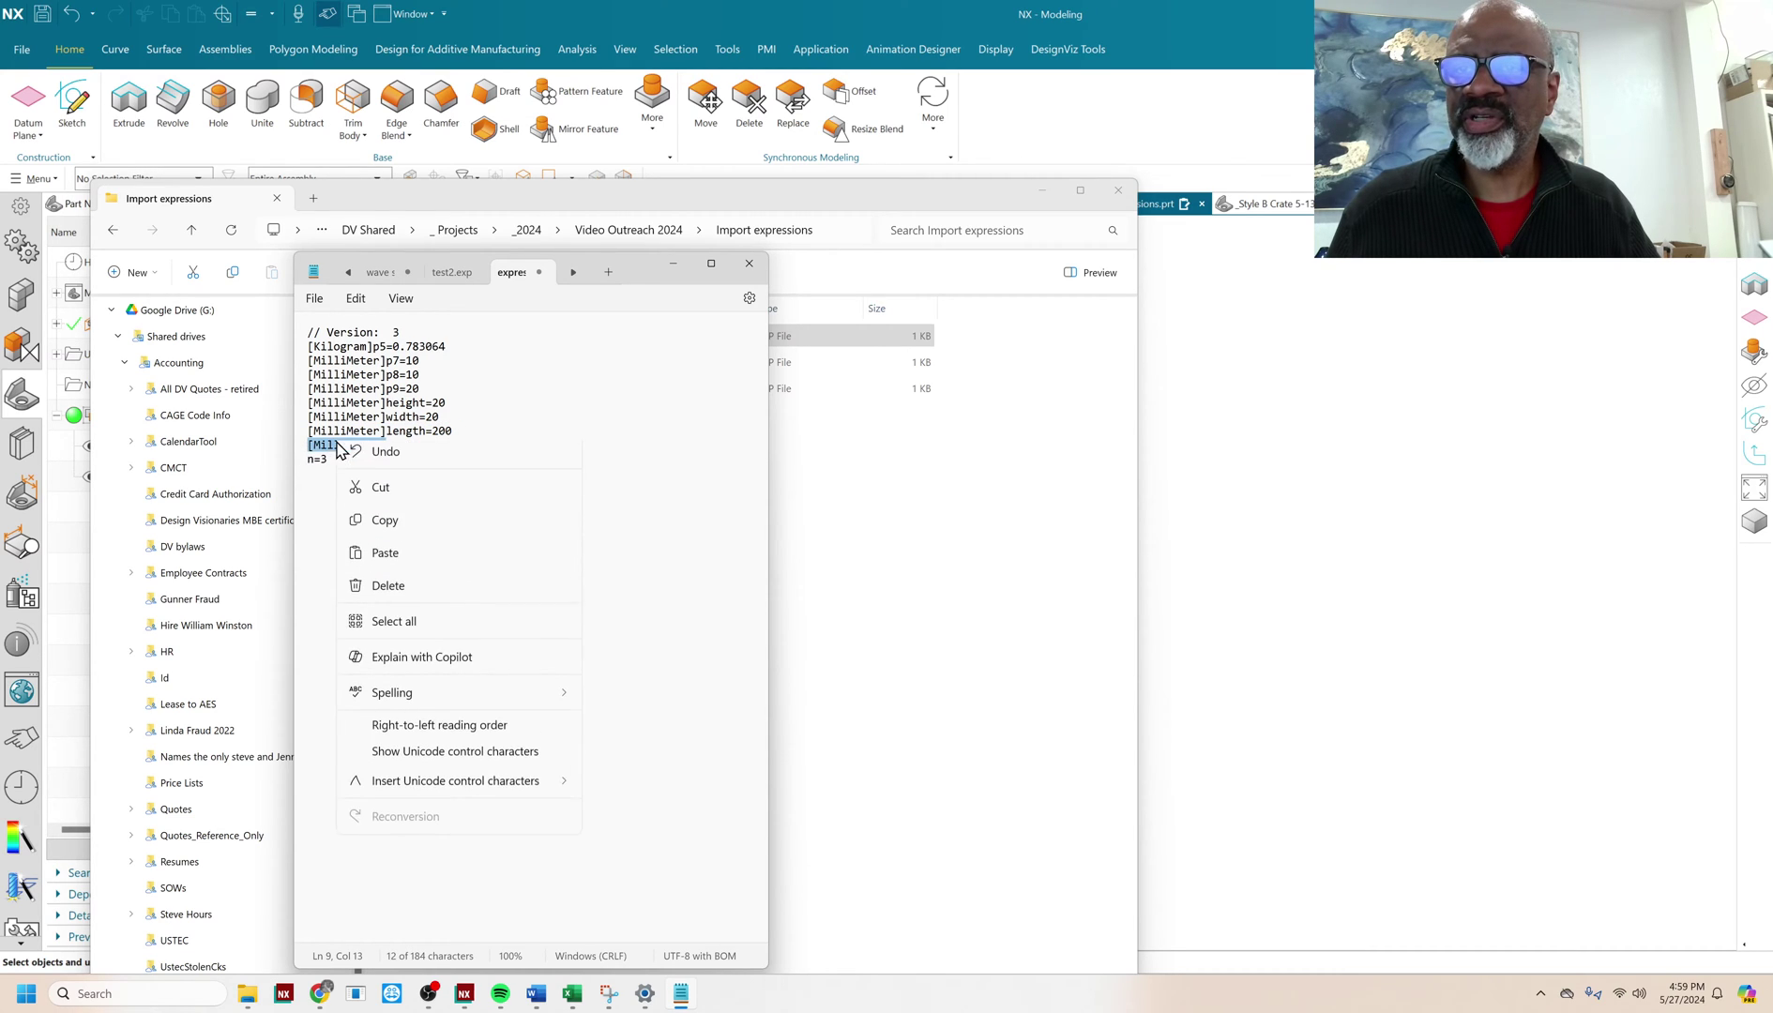
click(387, 531)
click(341, 470)
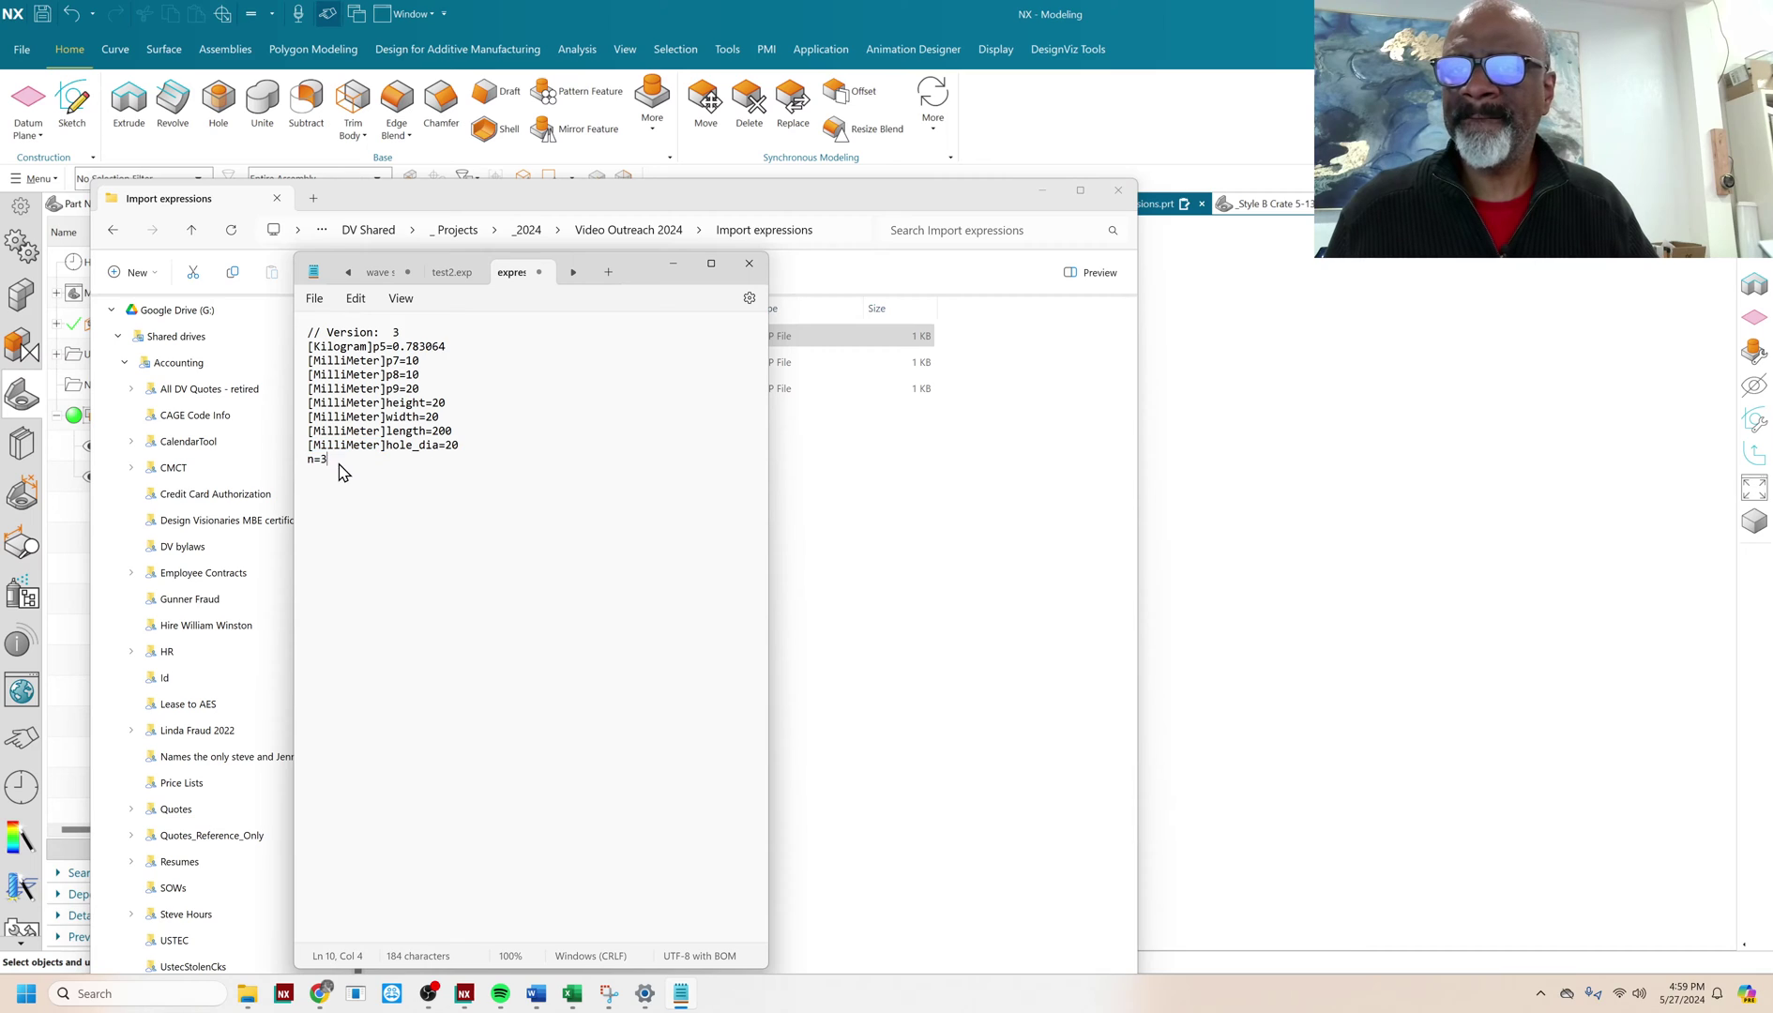
key(Return)
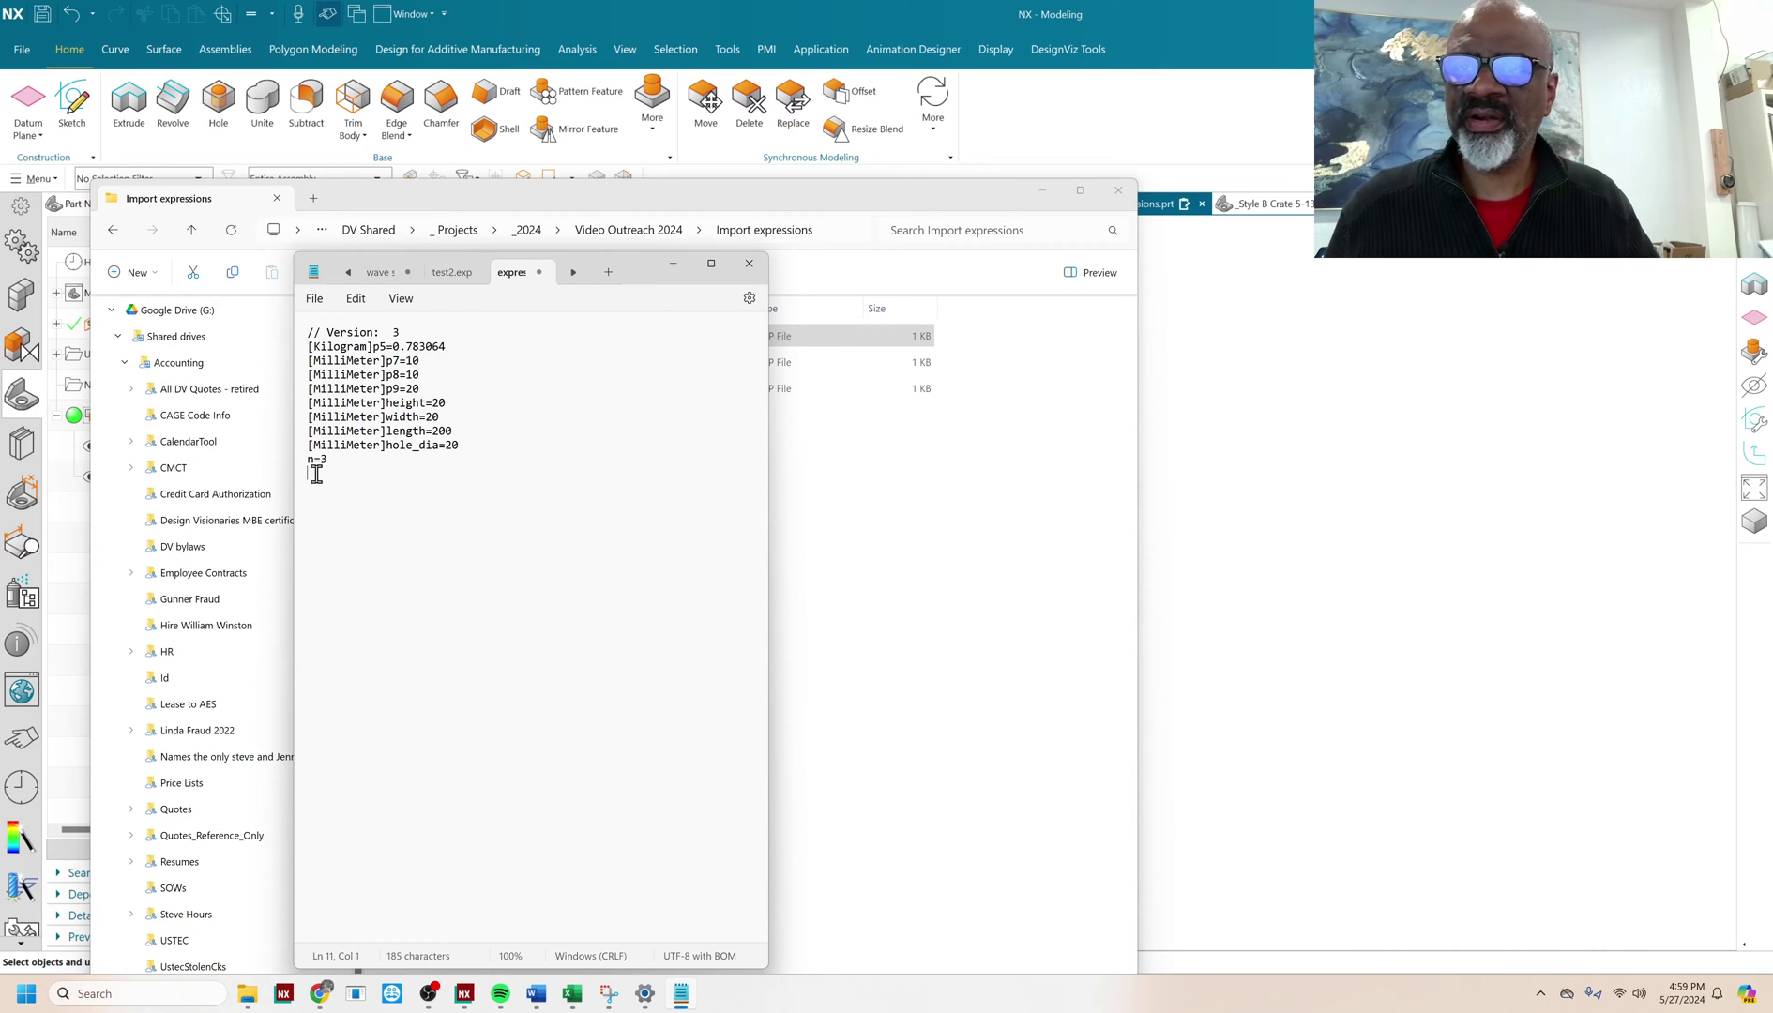
right_click(316, 474)
click(356, 601)
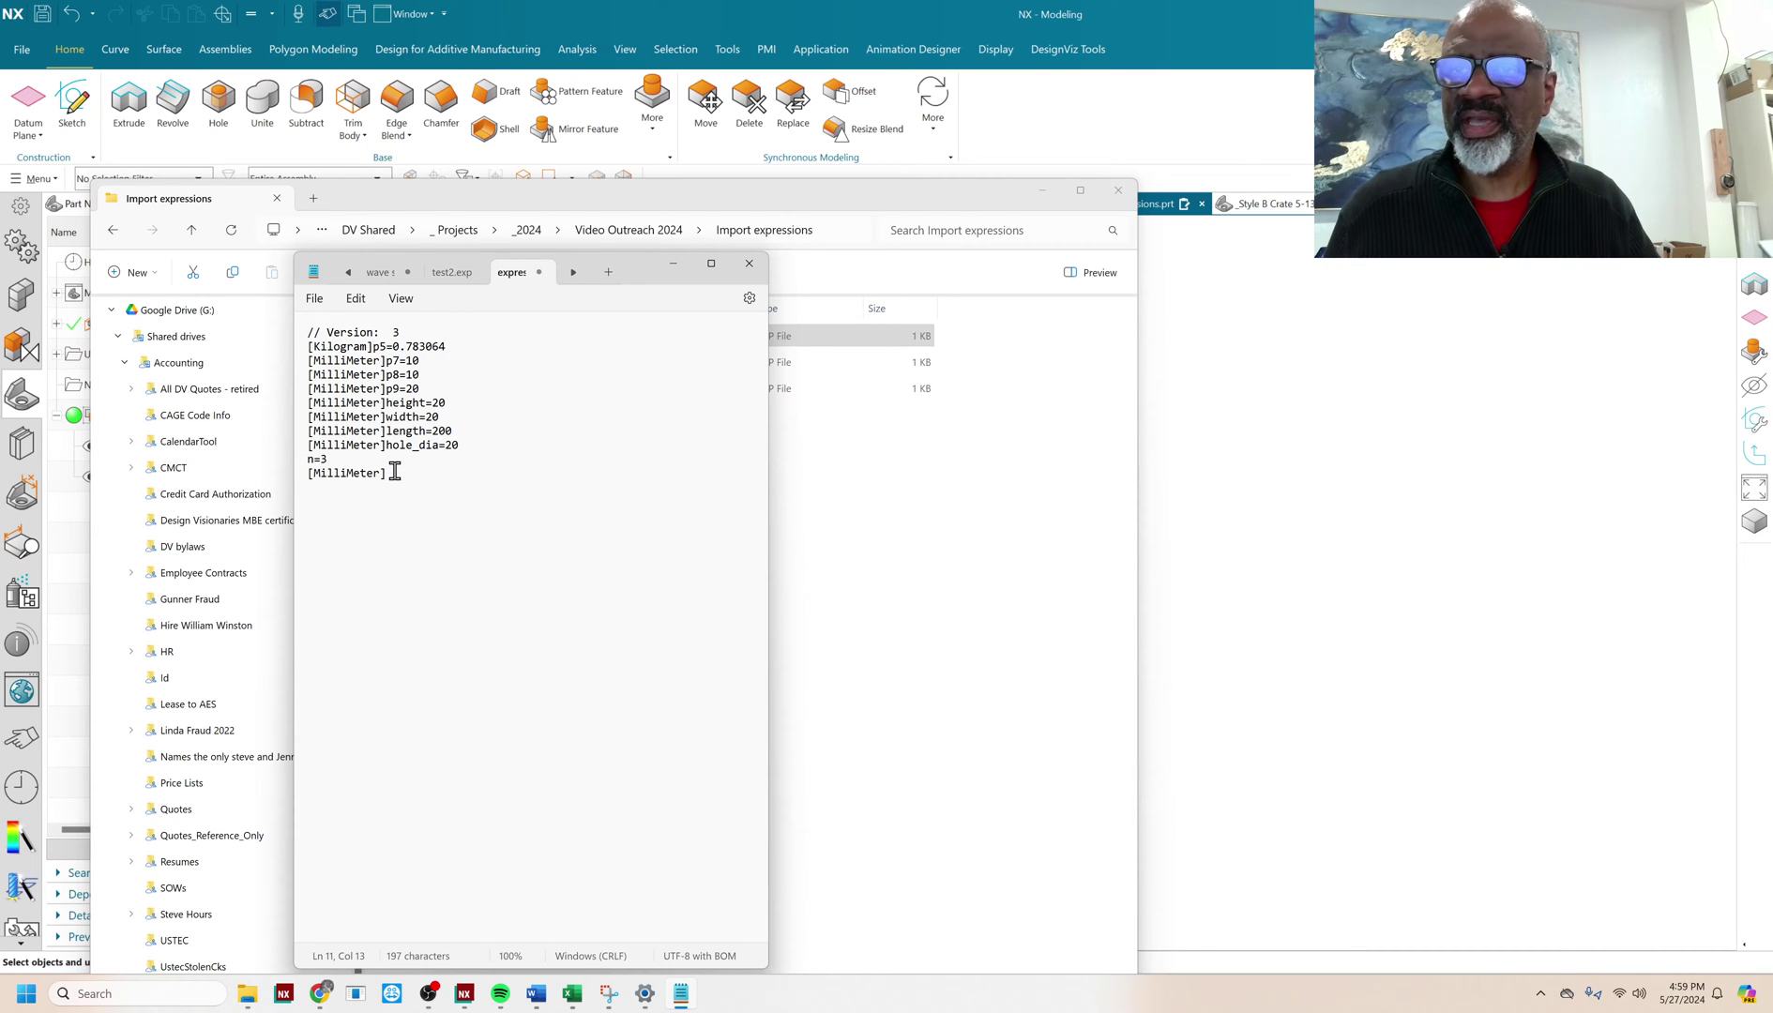
text(spacing=20)
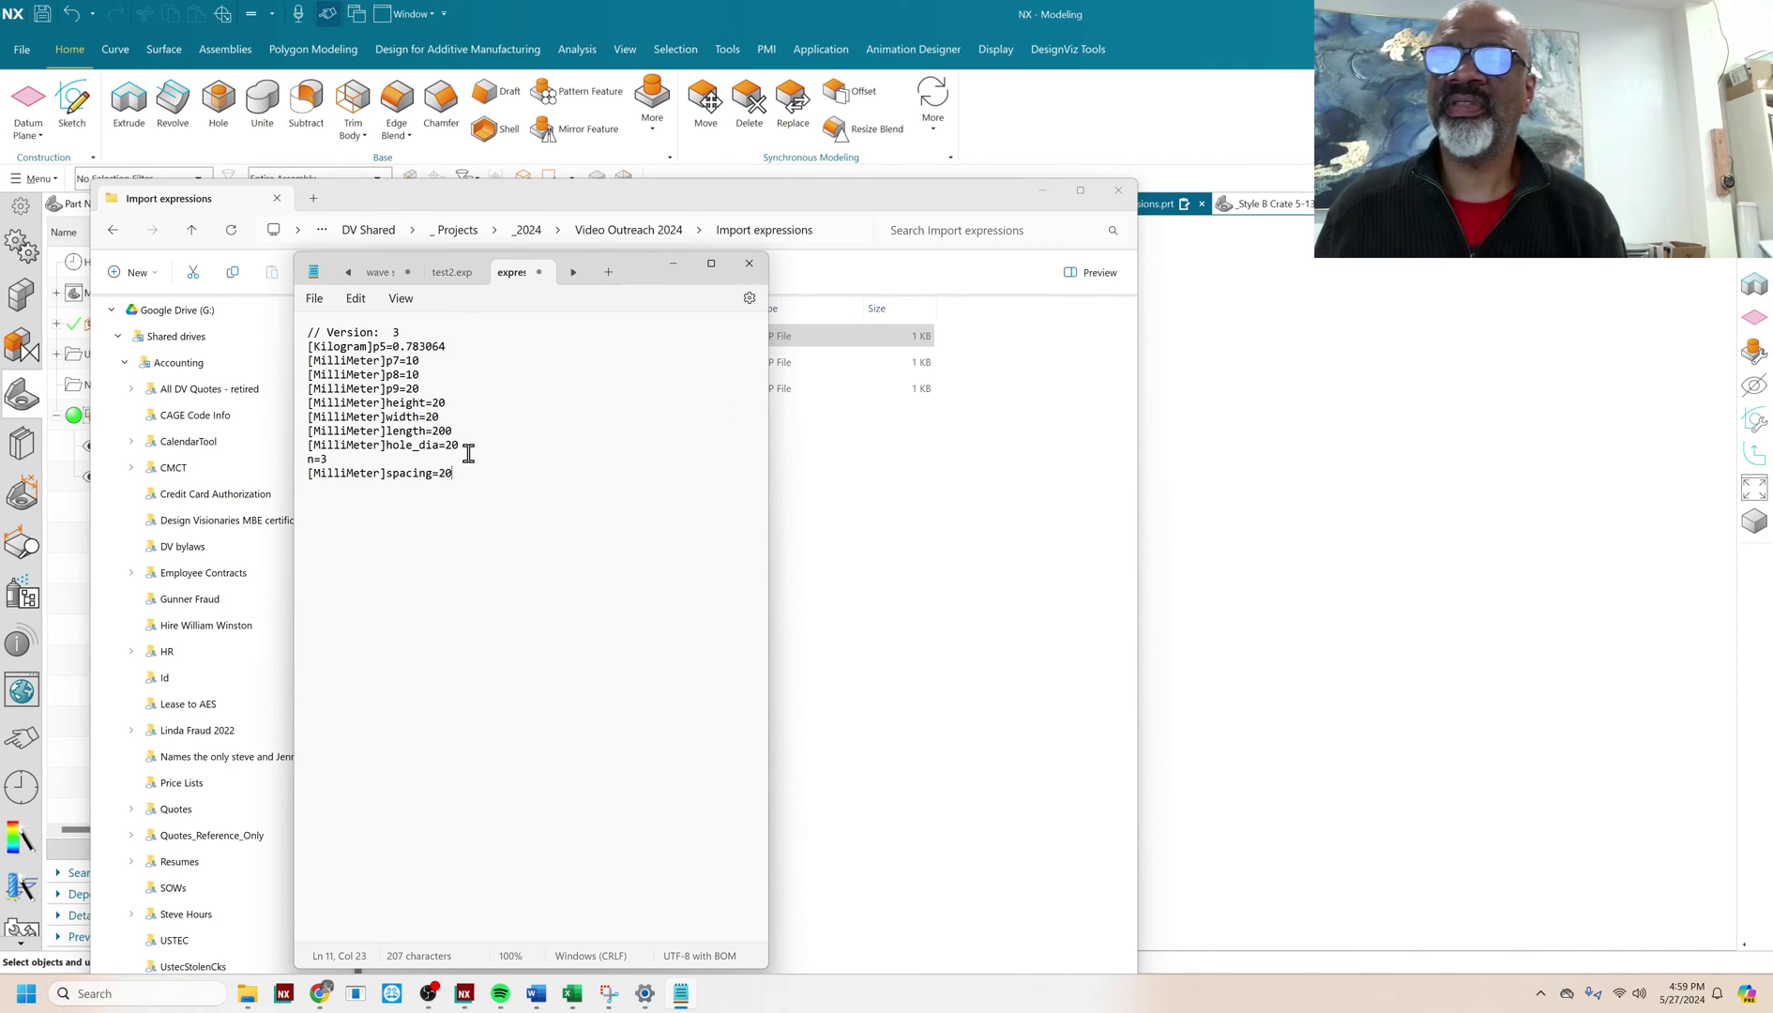
- Save expressions.exp in Notepad and minimize Notepad and File Explorer
click(314, 298)
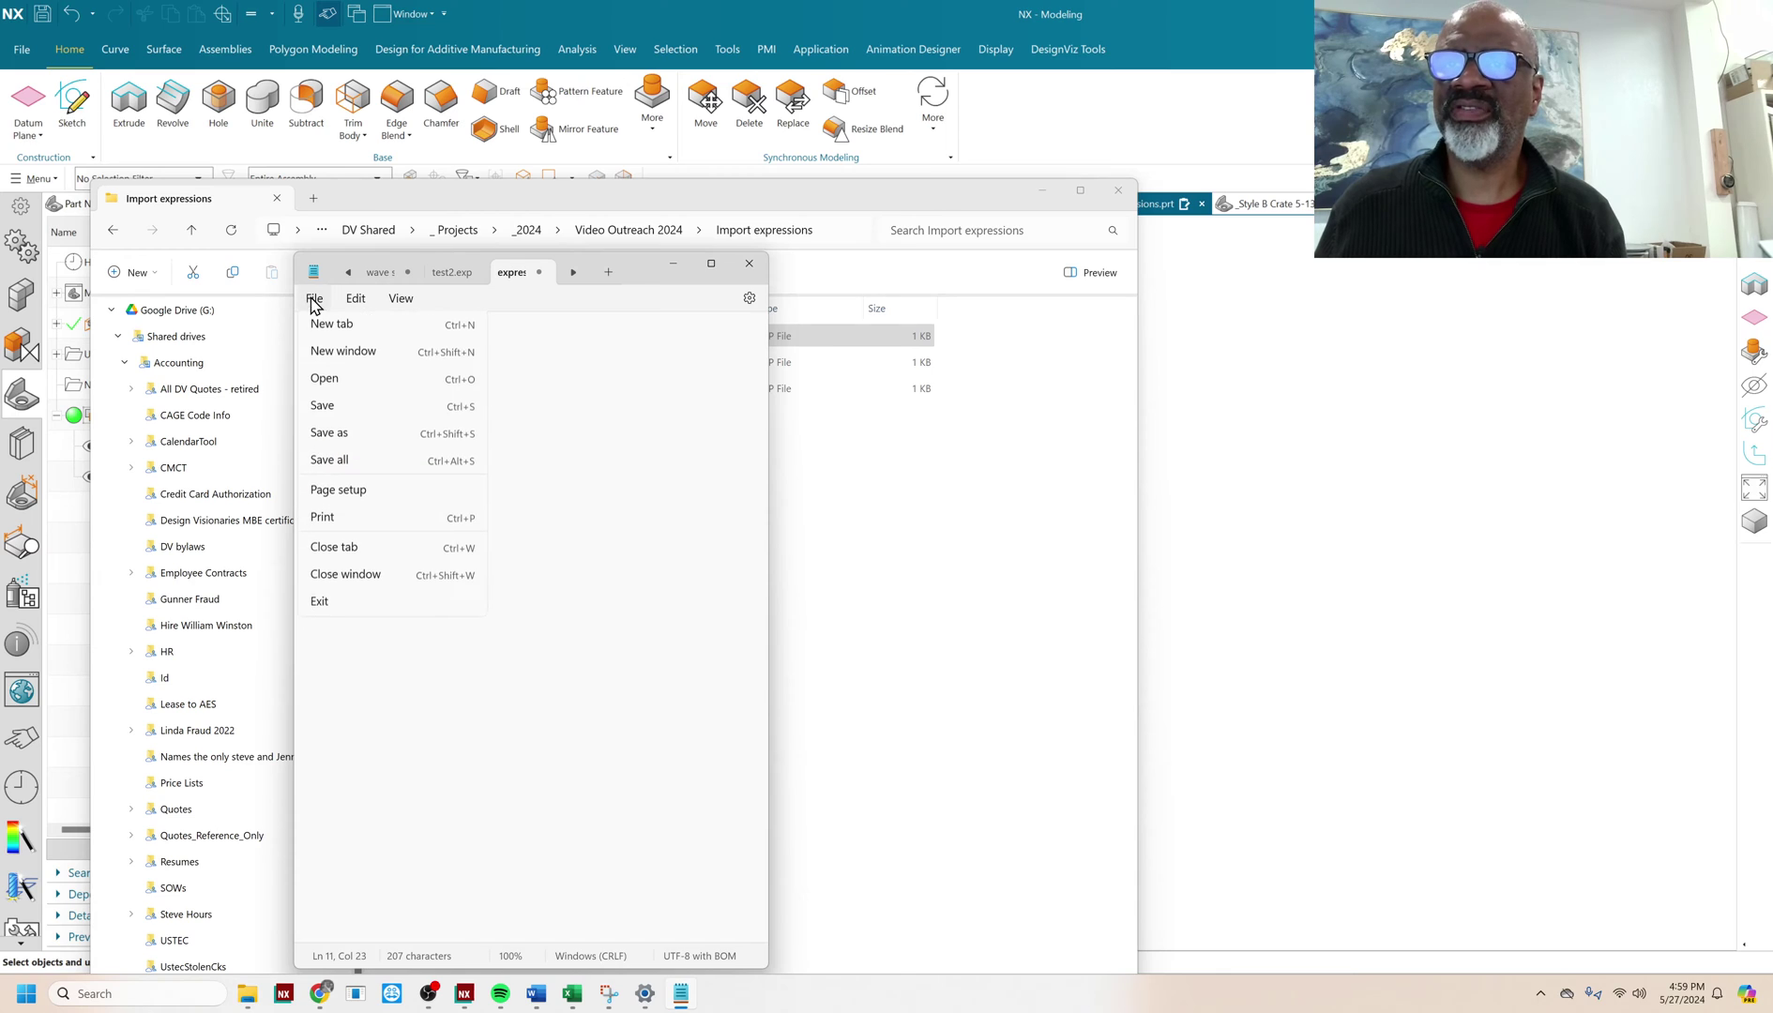
click(328, 413)
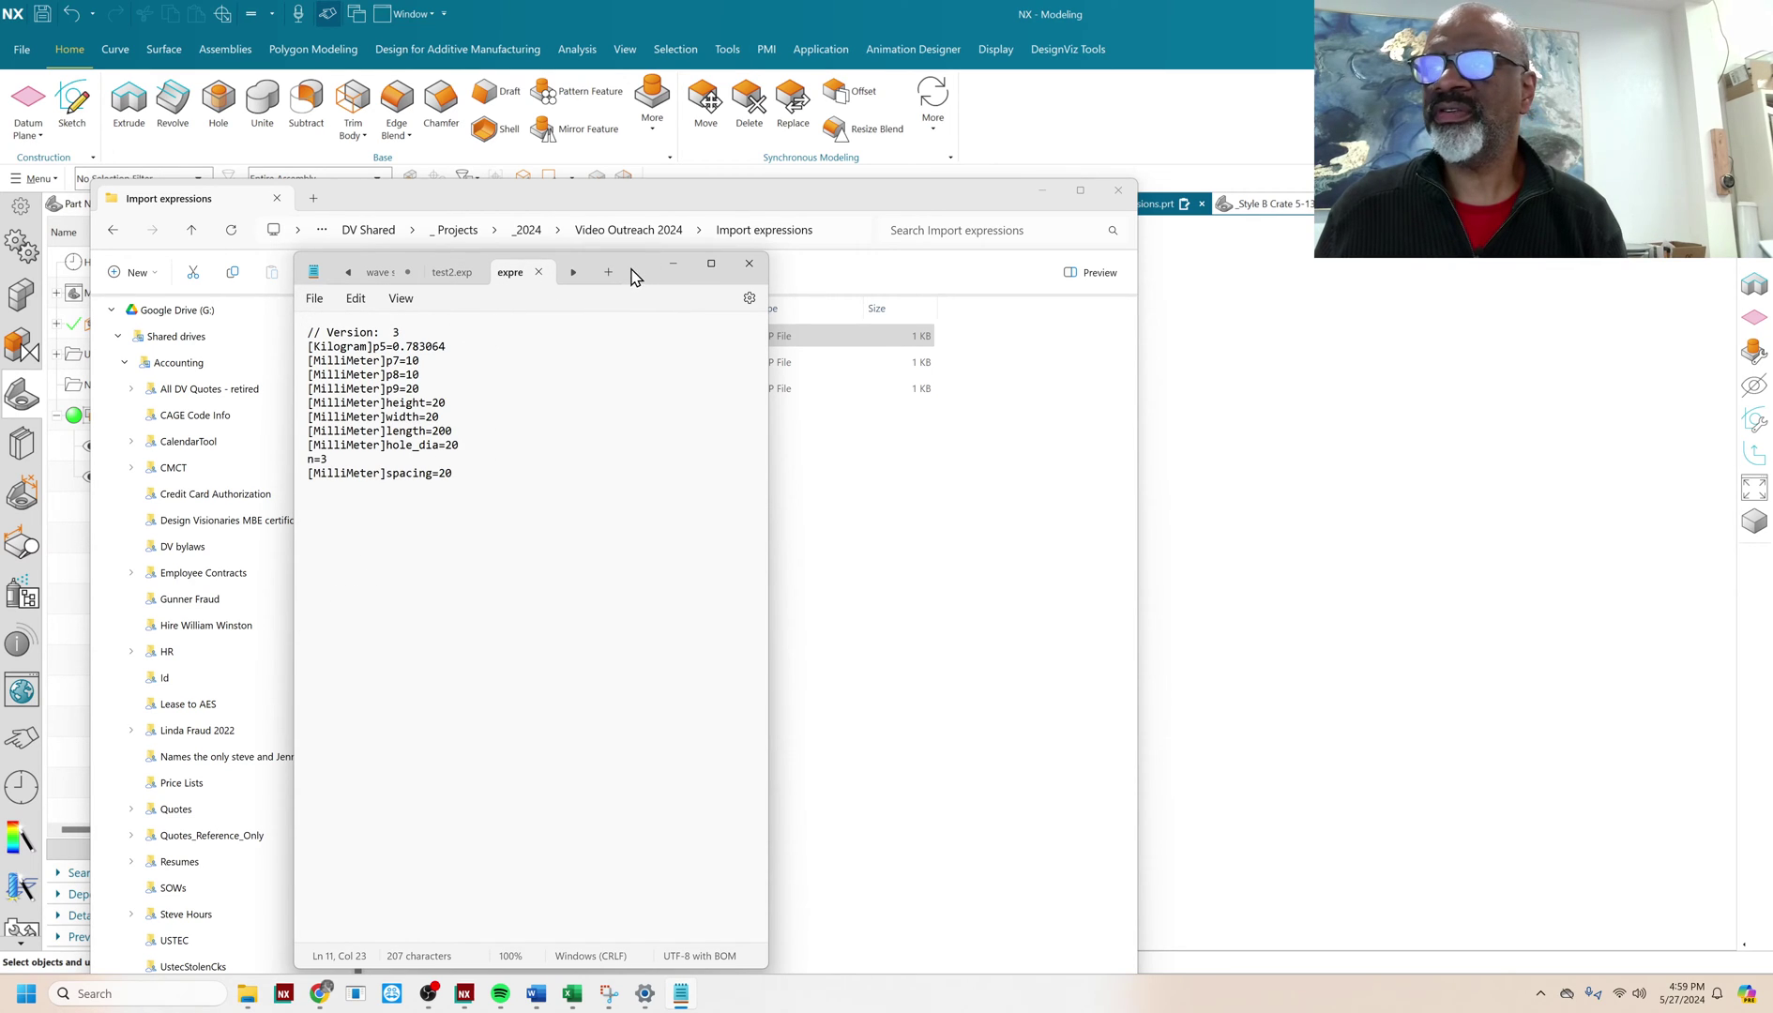
drag(632, 274, 649, 375)
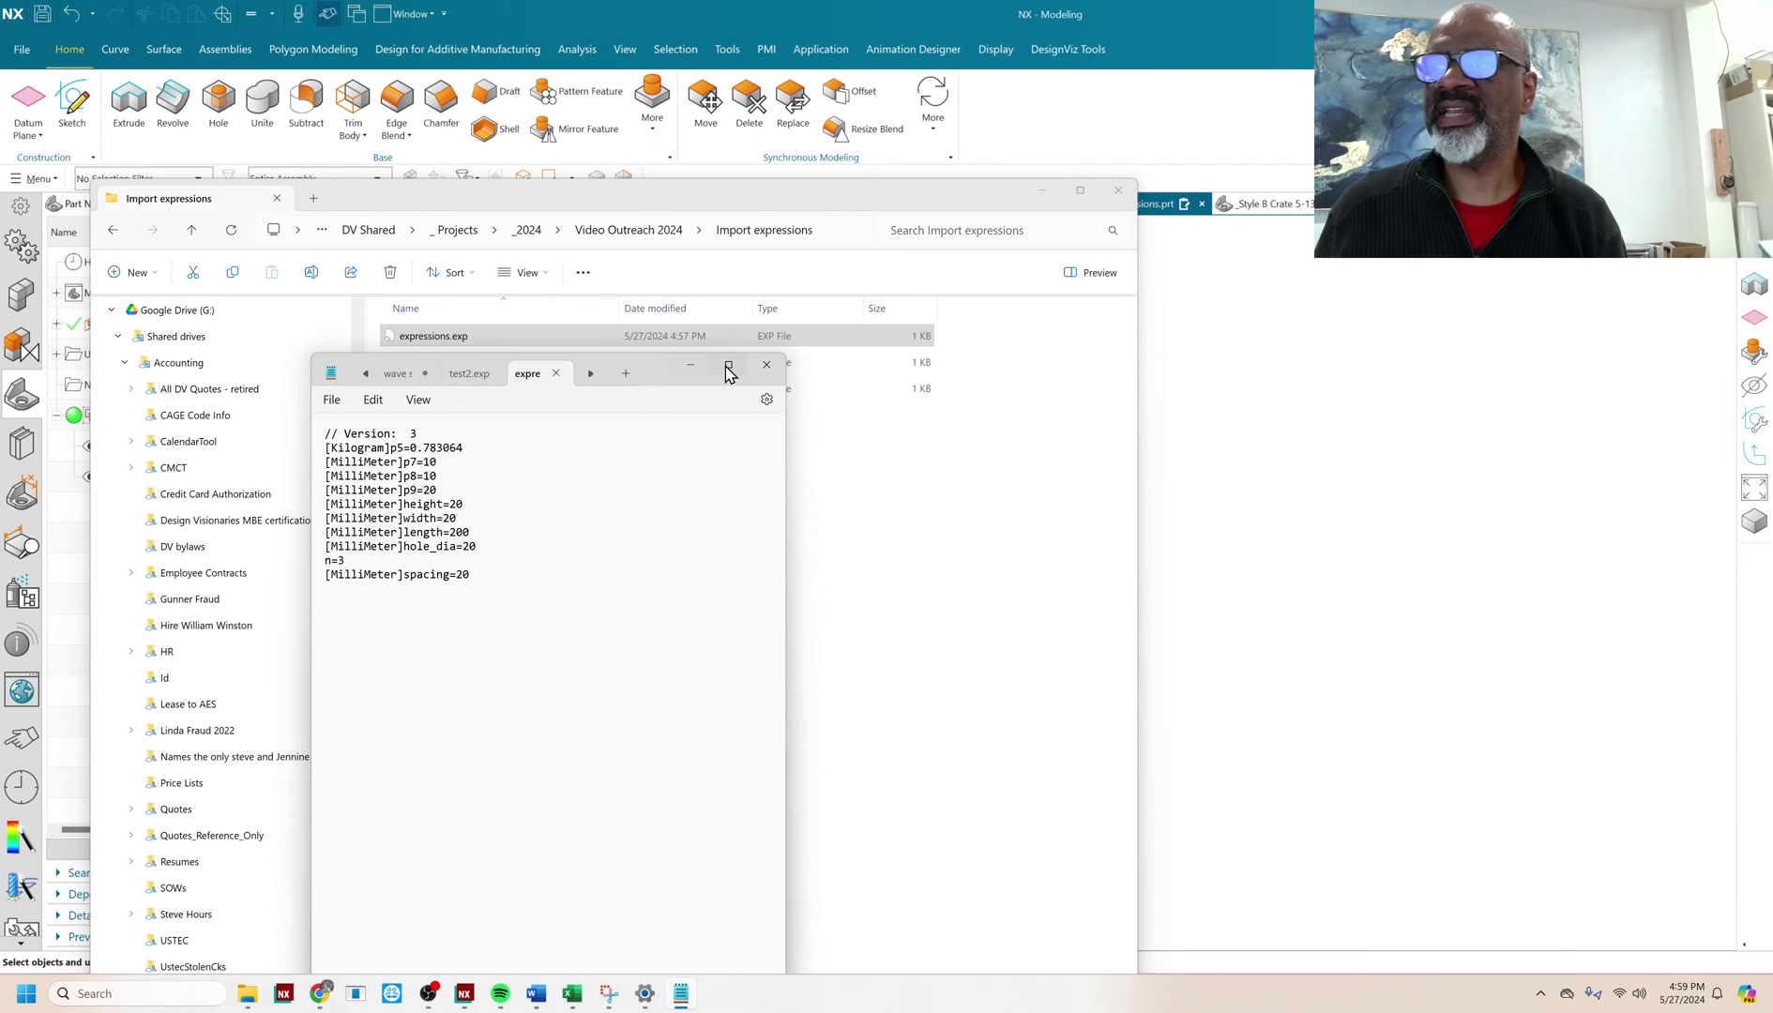
click(694, 370)
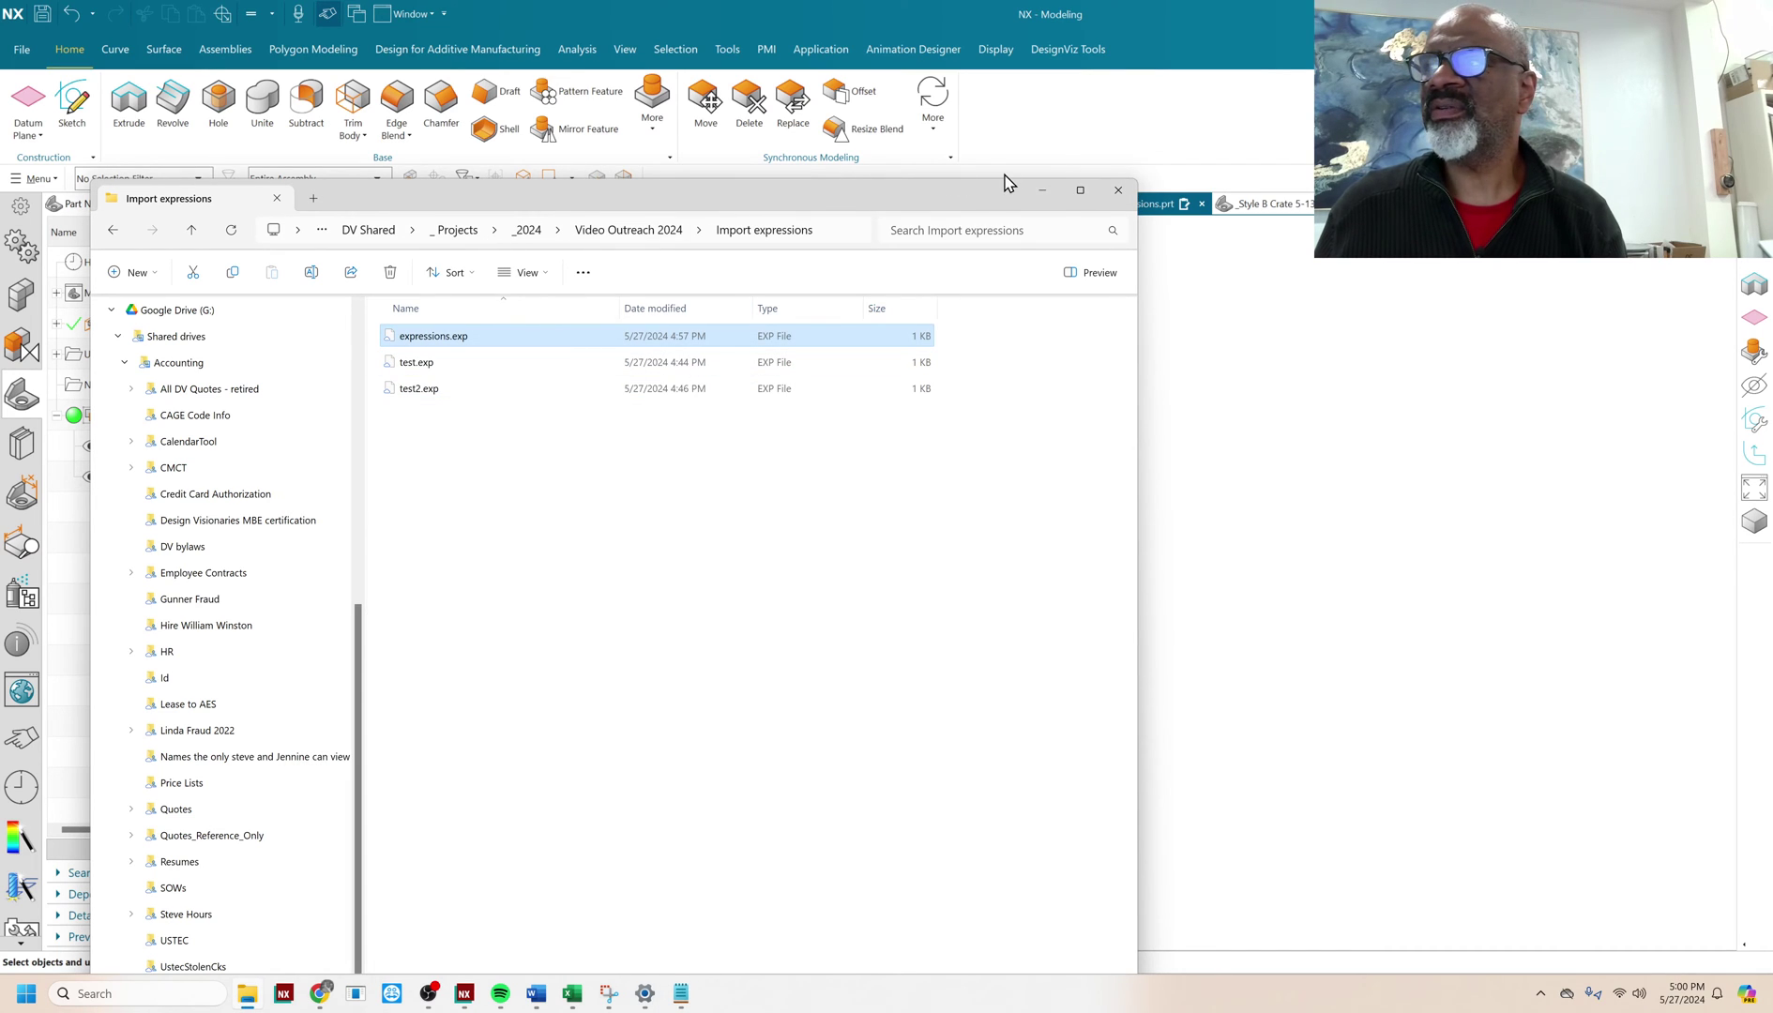
click(1044, 190)
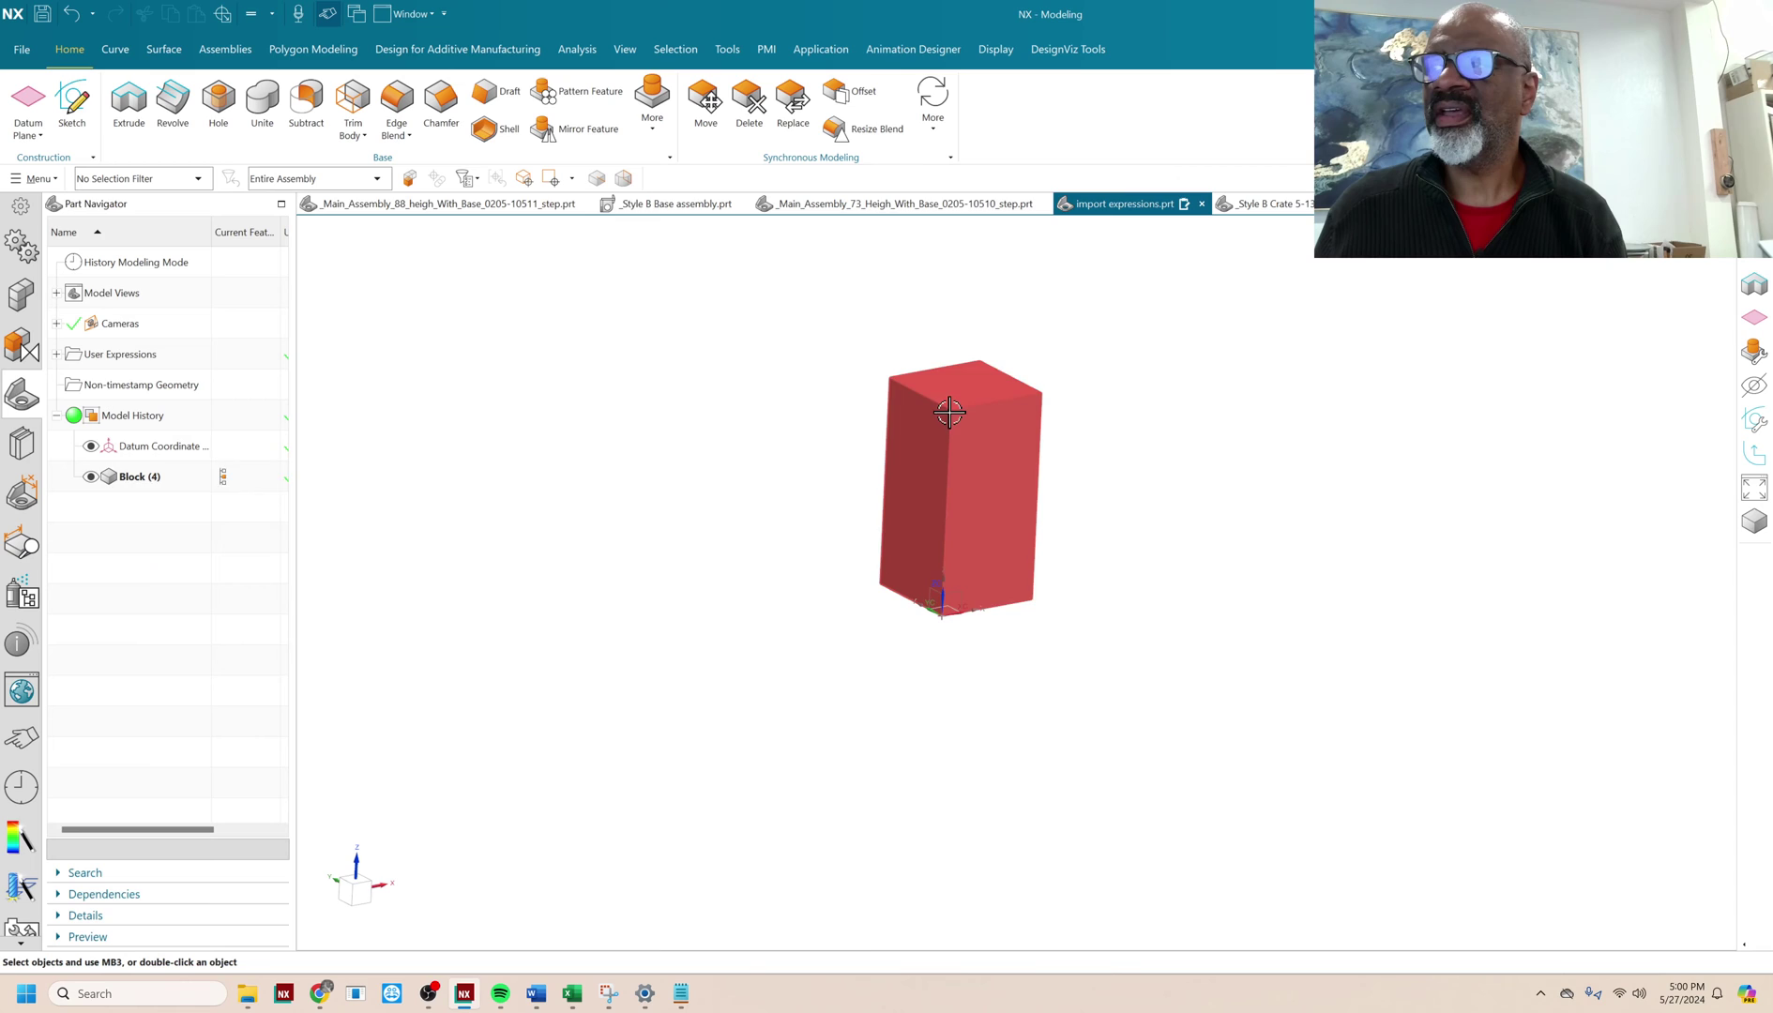
- Delete Block (4) from the Part Navigator
click(136, 479)
right_click(136, 478)
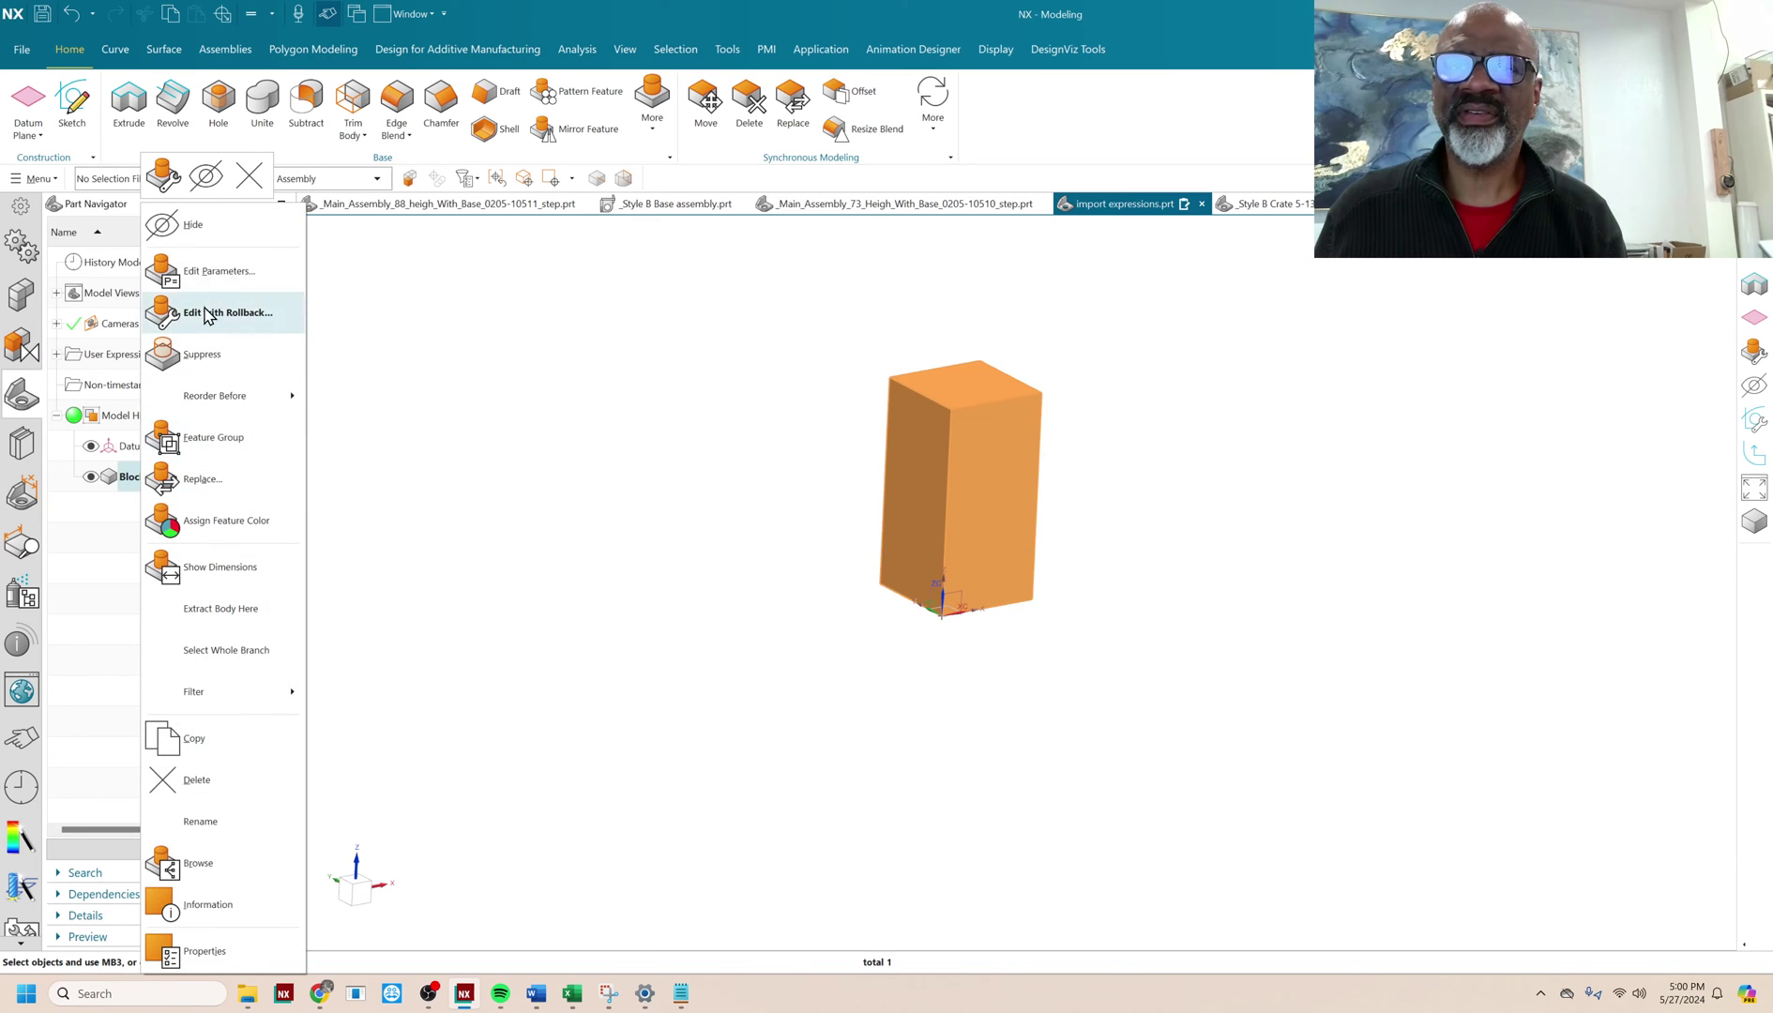
click(255, 188)
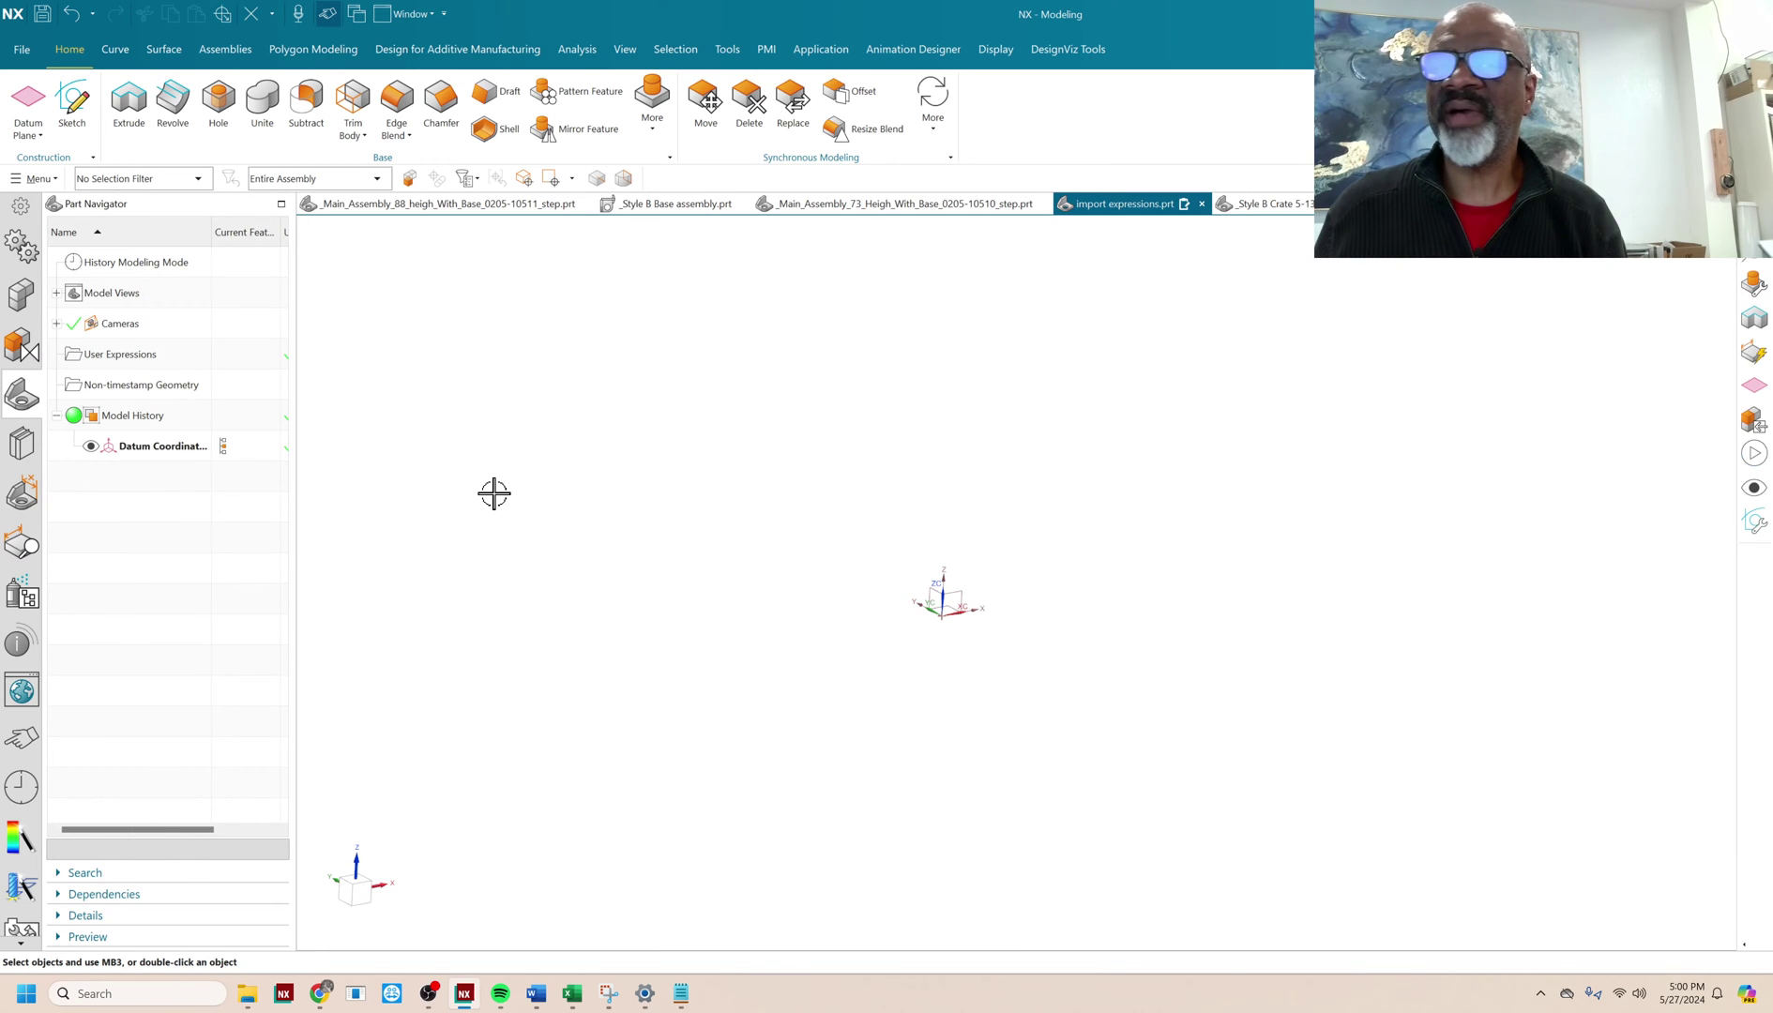
- Import expressions.exp into the part, continuing past the p5 error
right_click(419, 328)
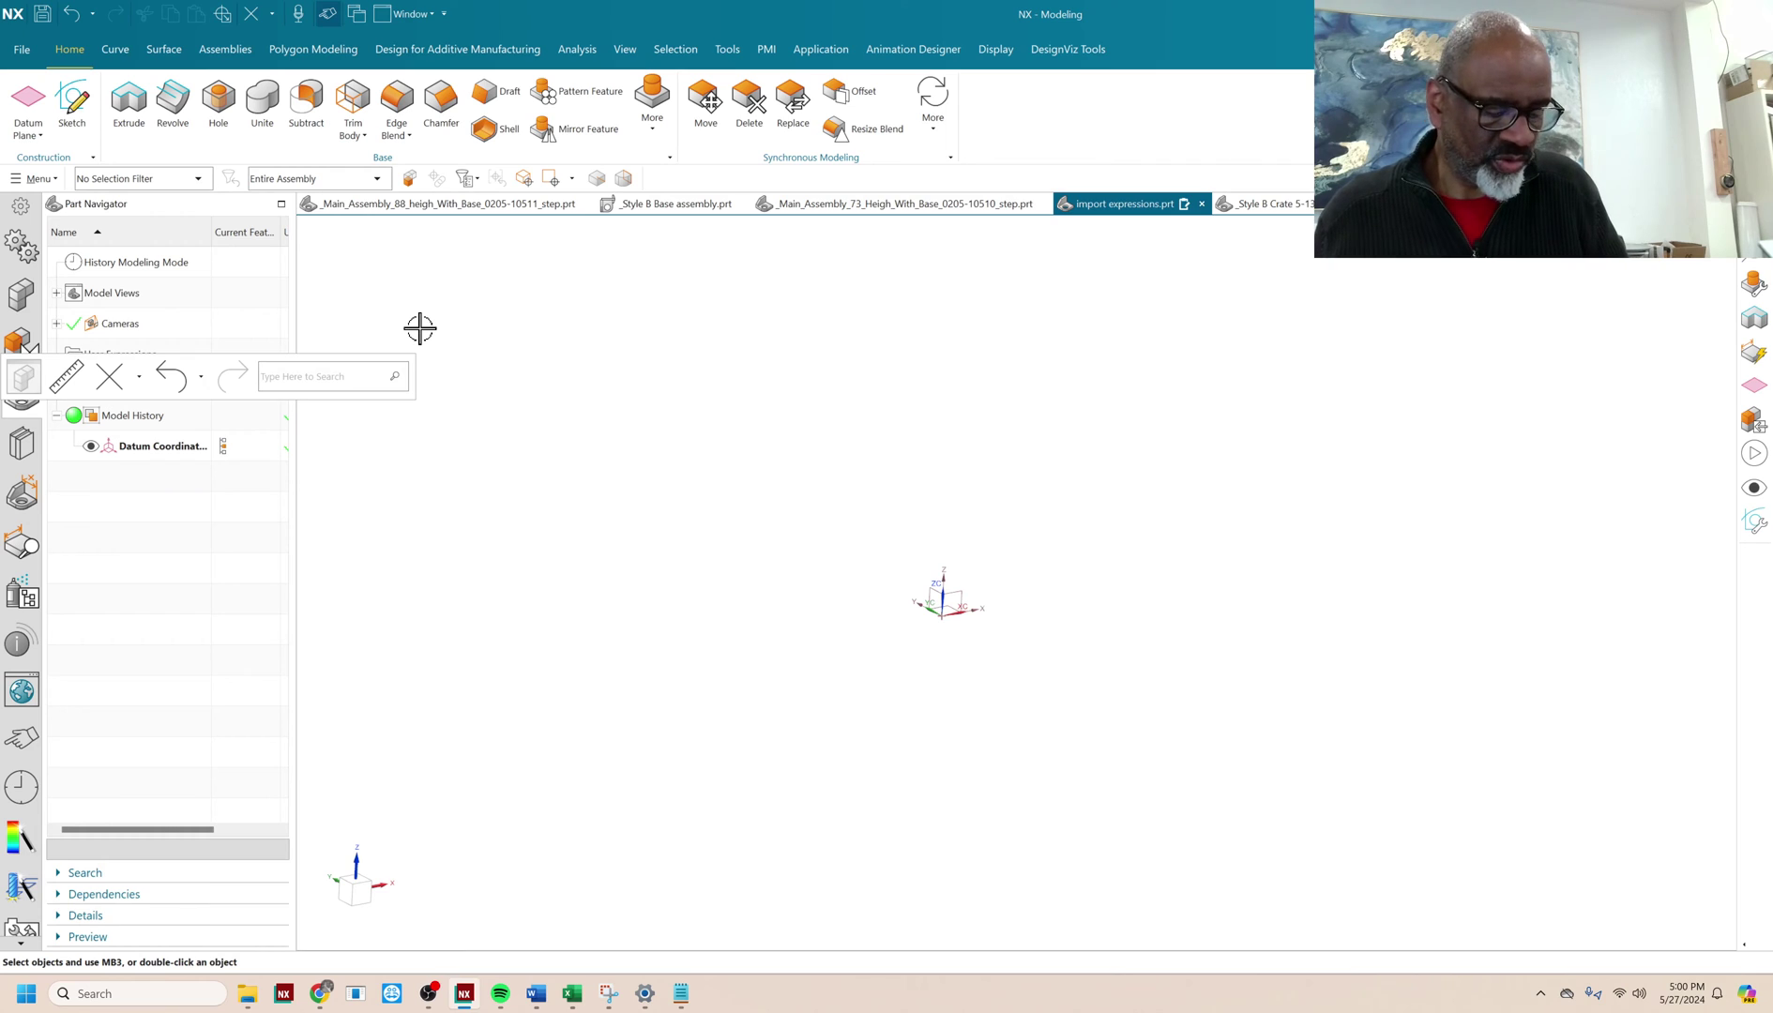
key(ctrl+e)
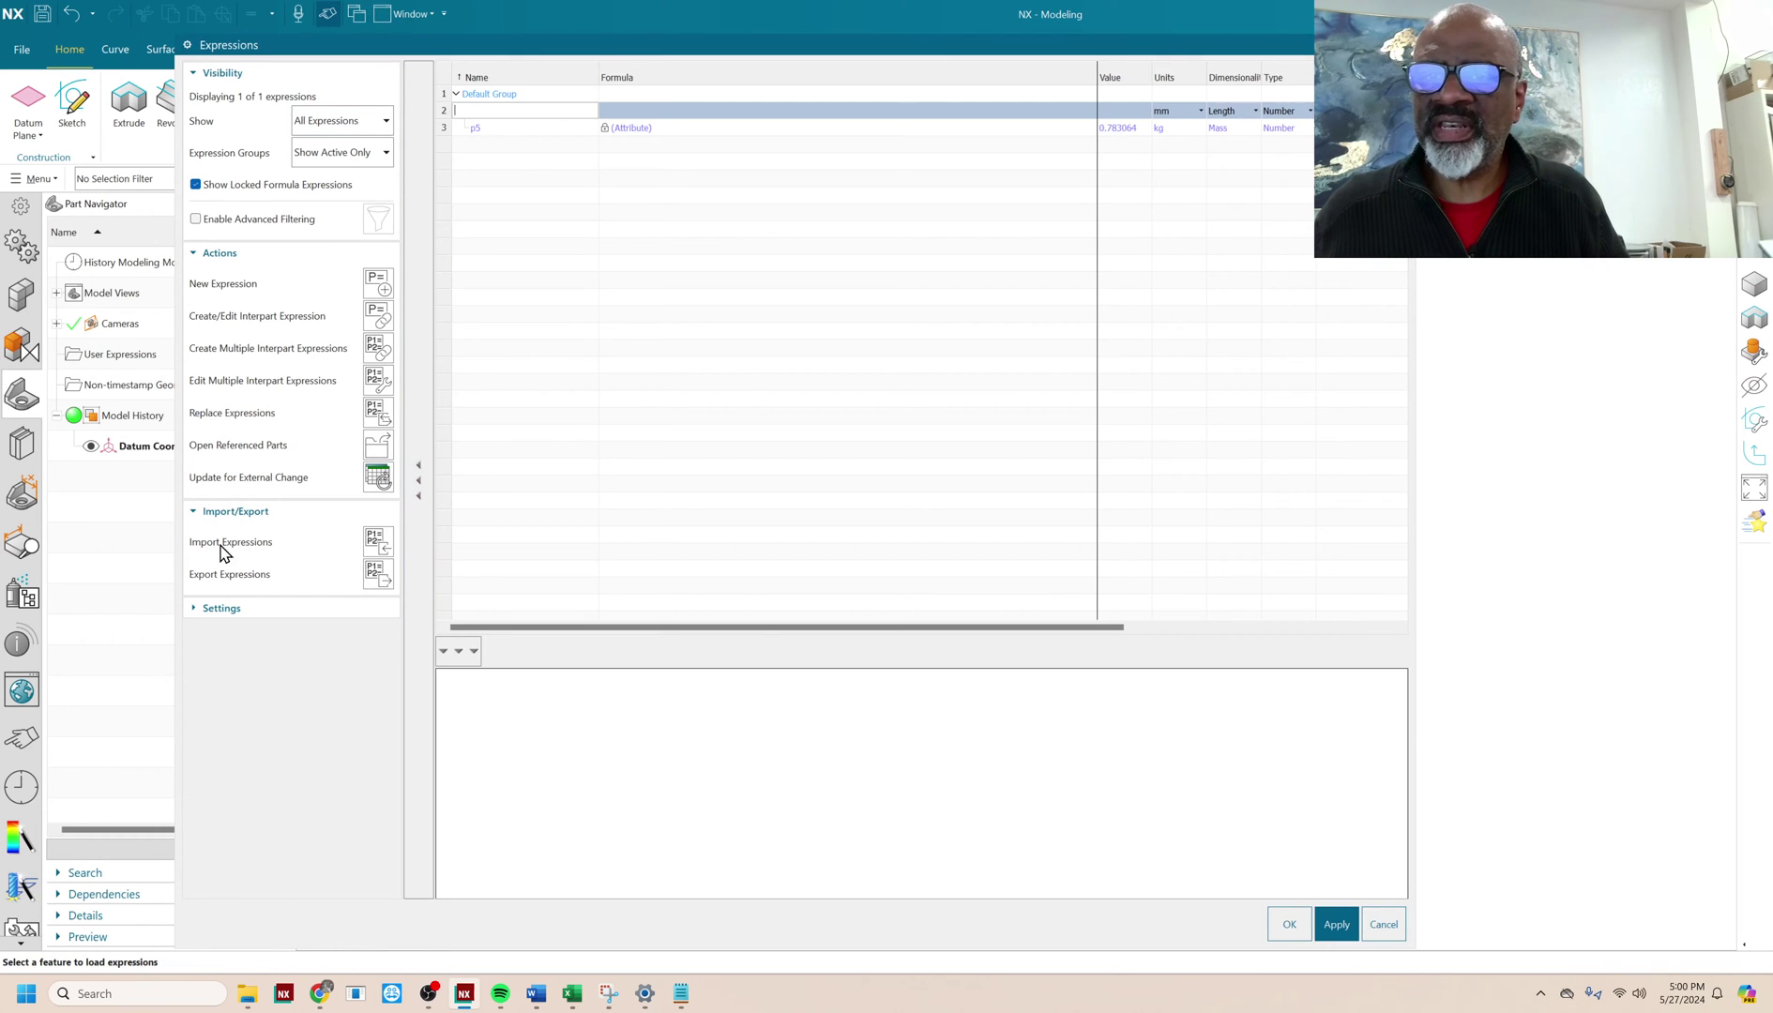
click(378, 542)
click(920, 136)
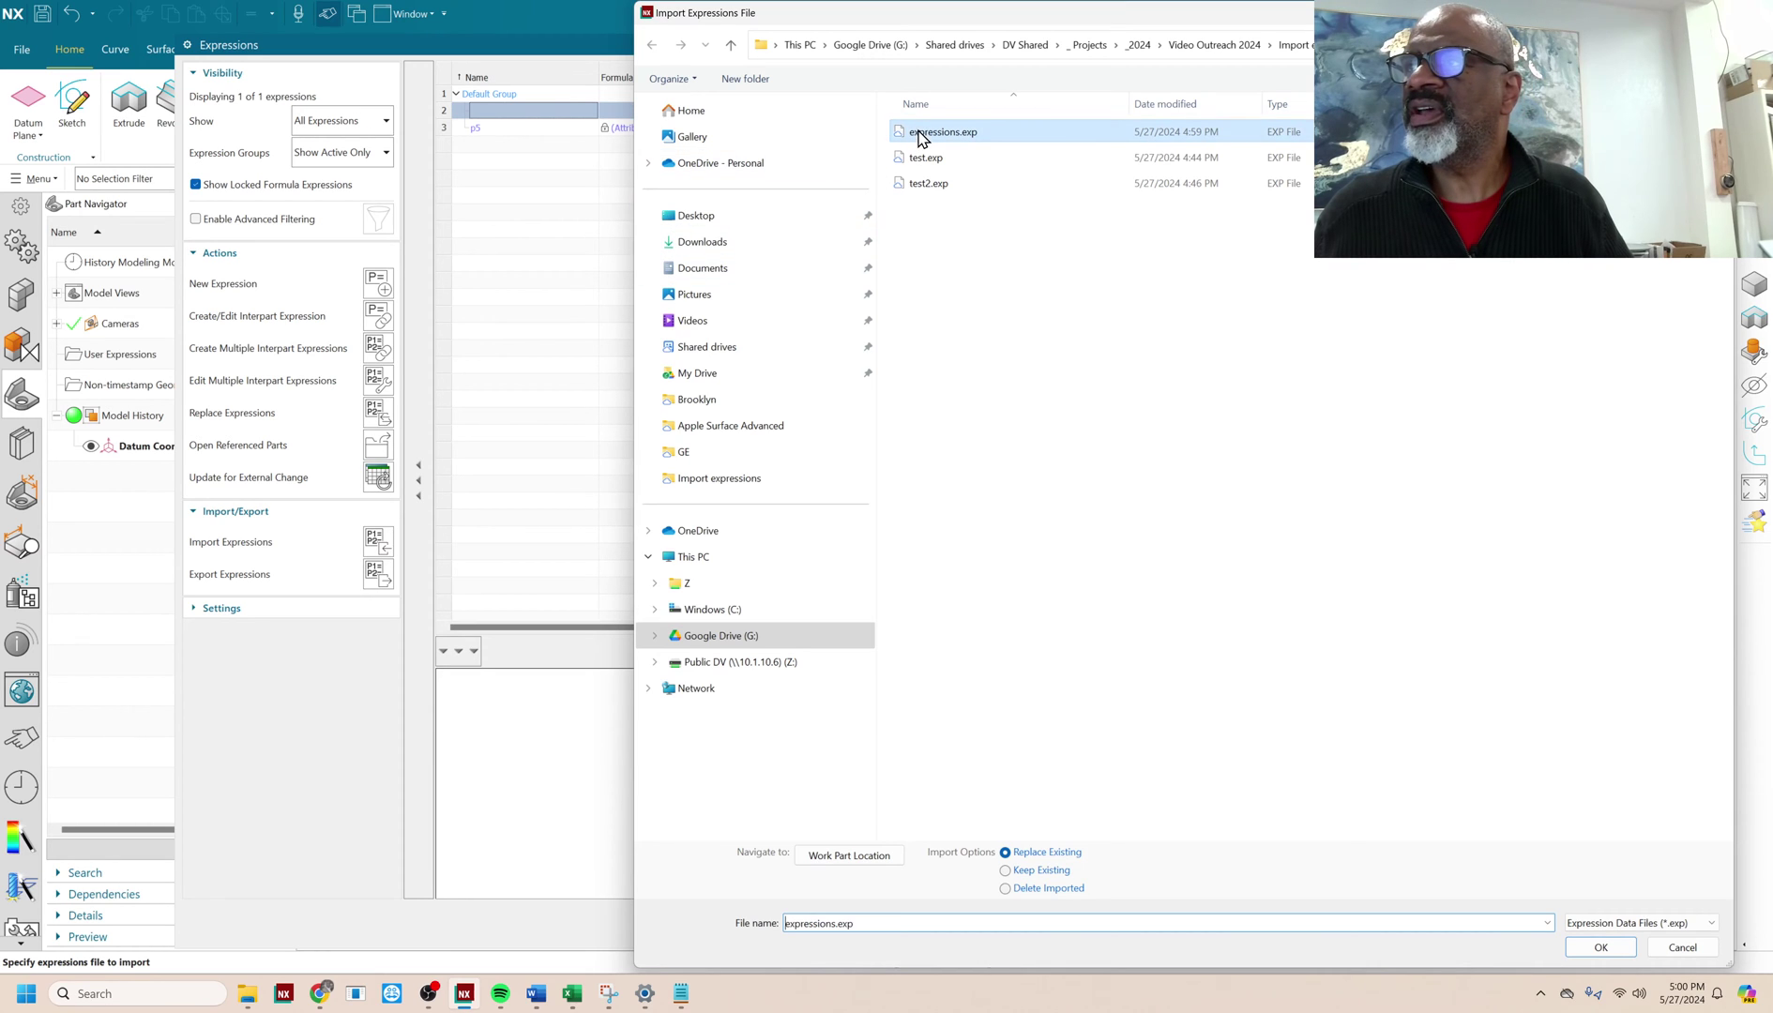
click(1595, 946)
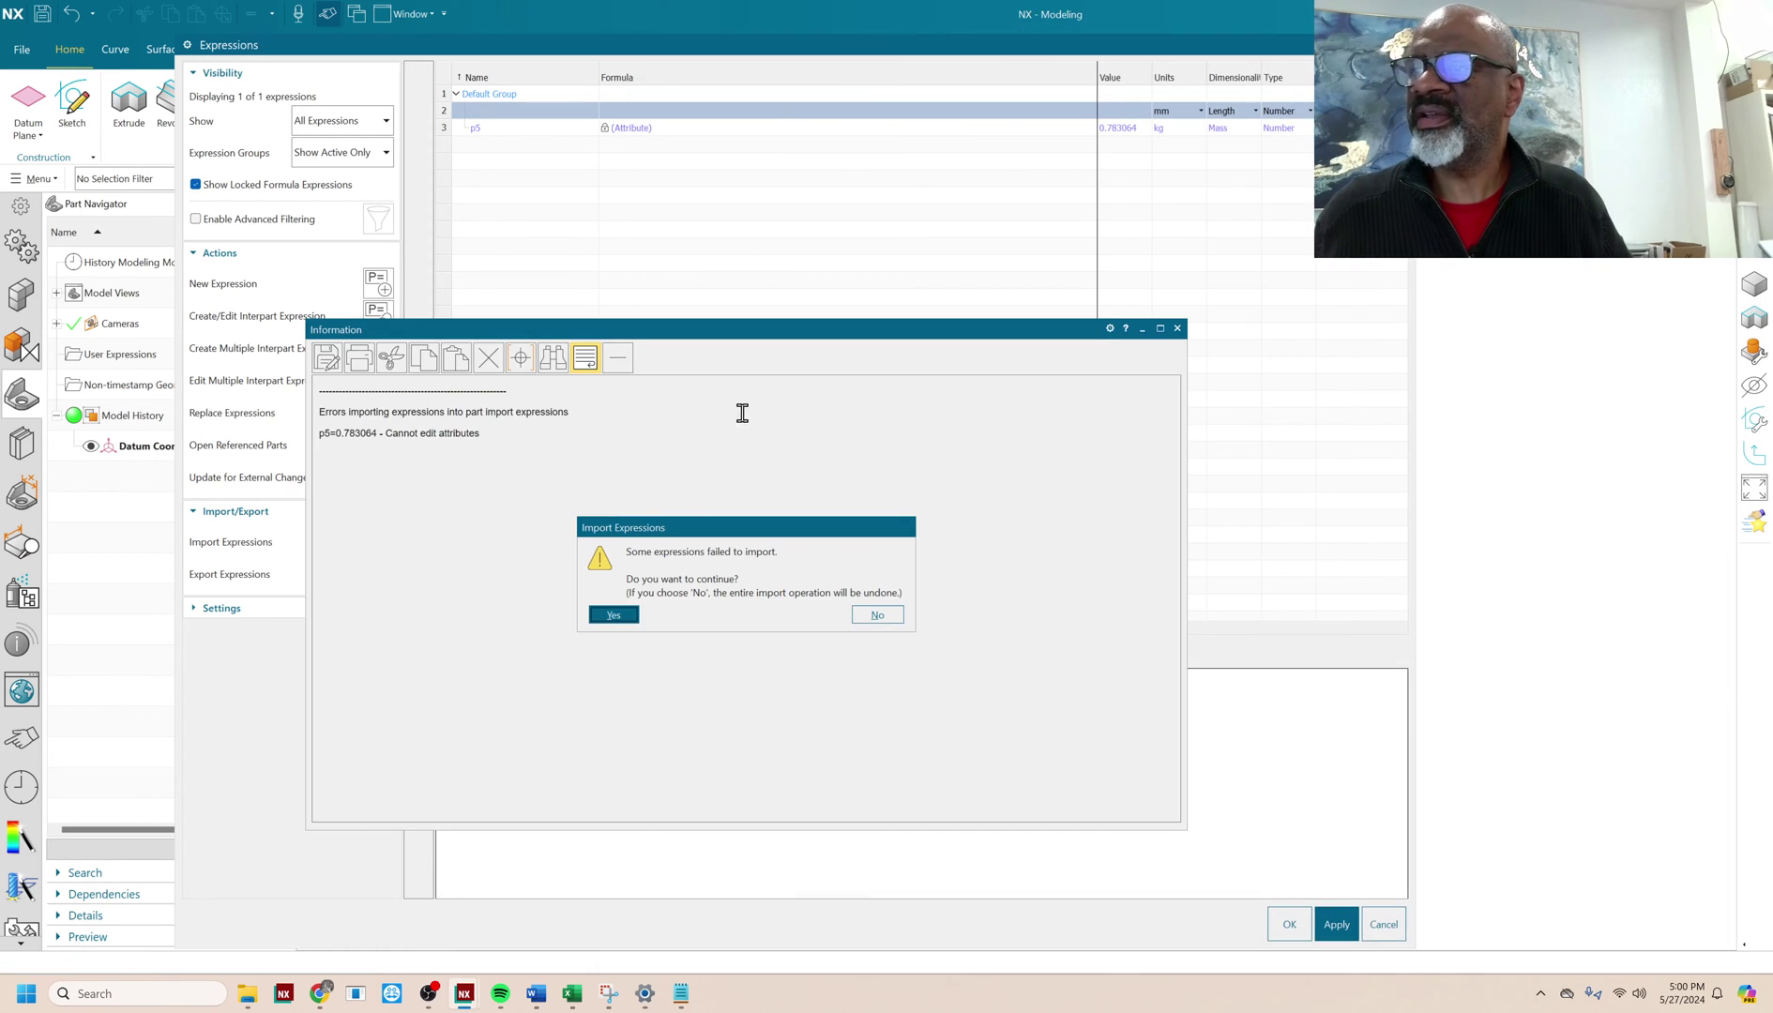
click(613, 614)
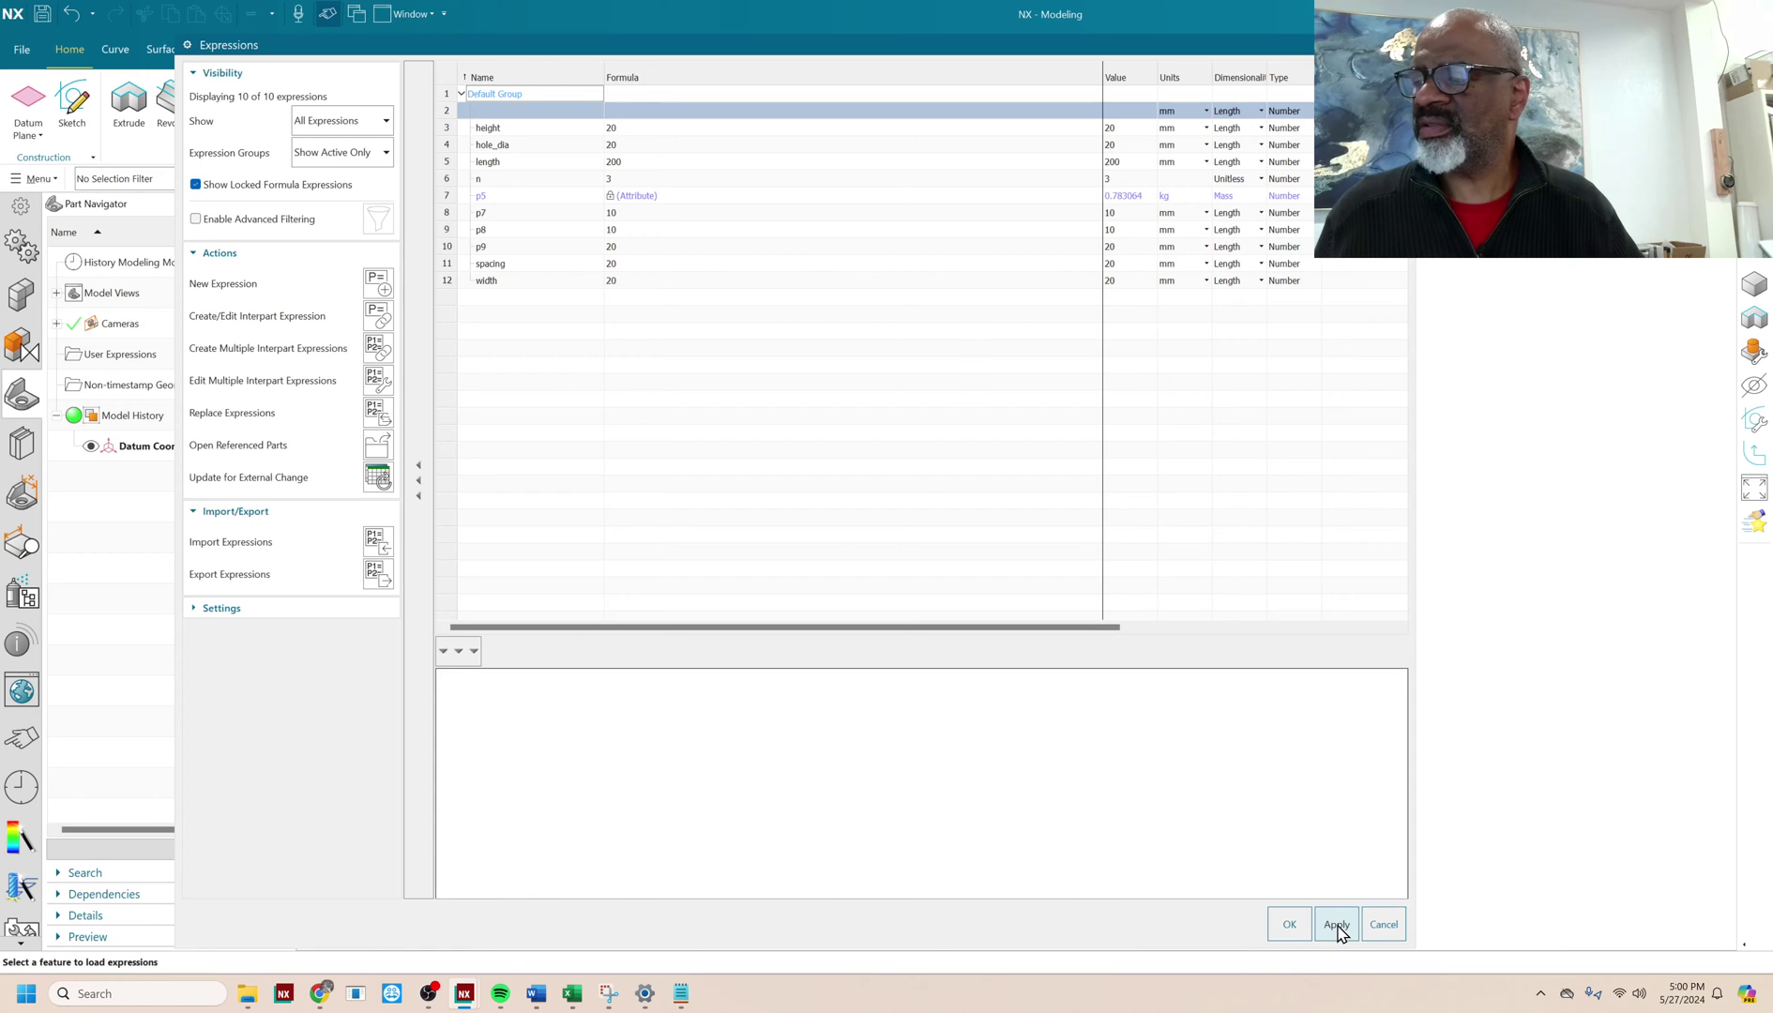
click(1289, 926)
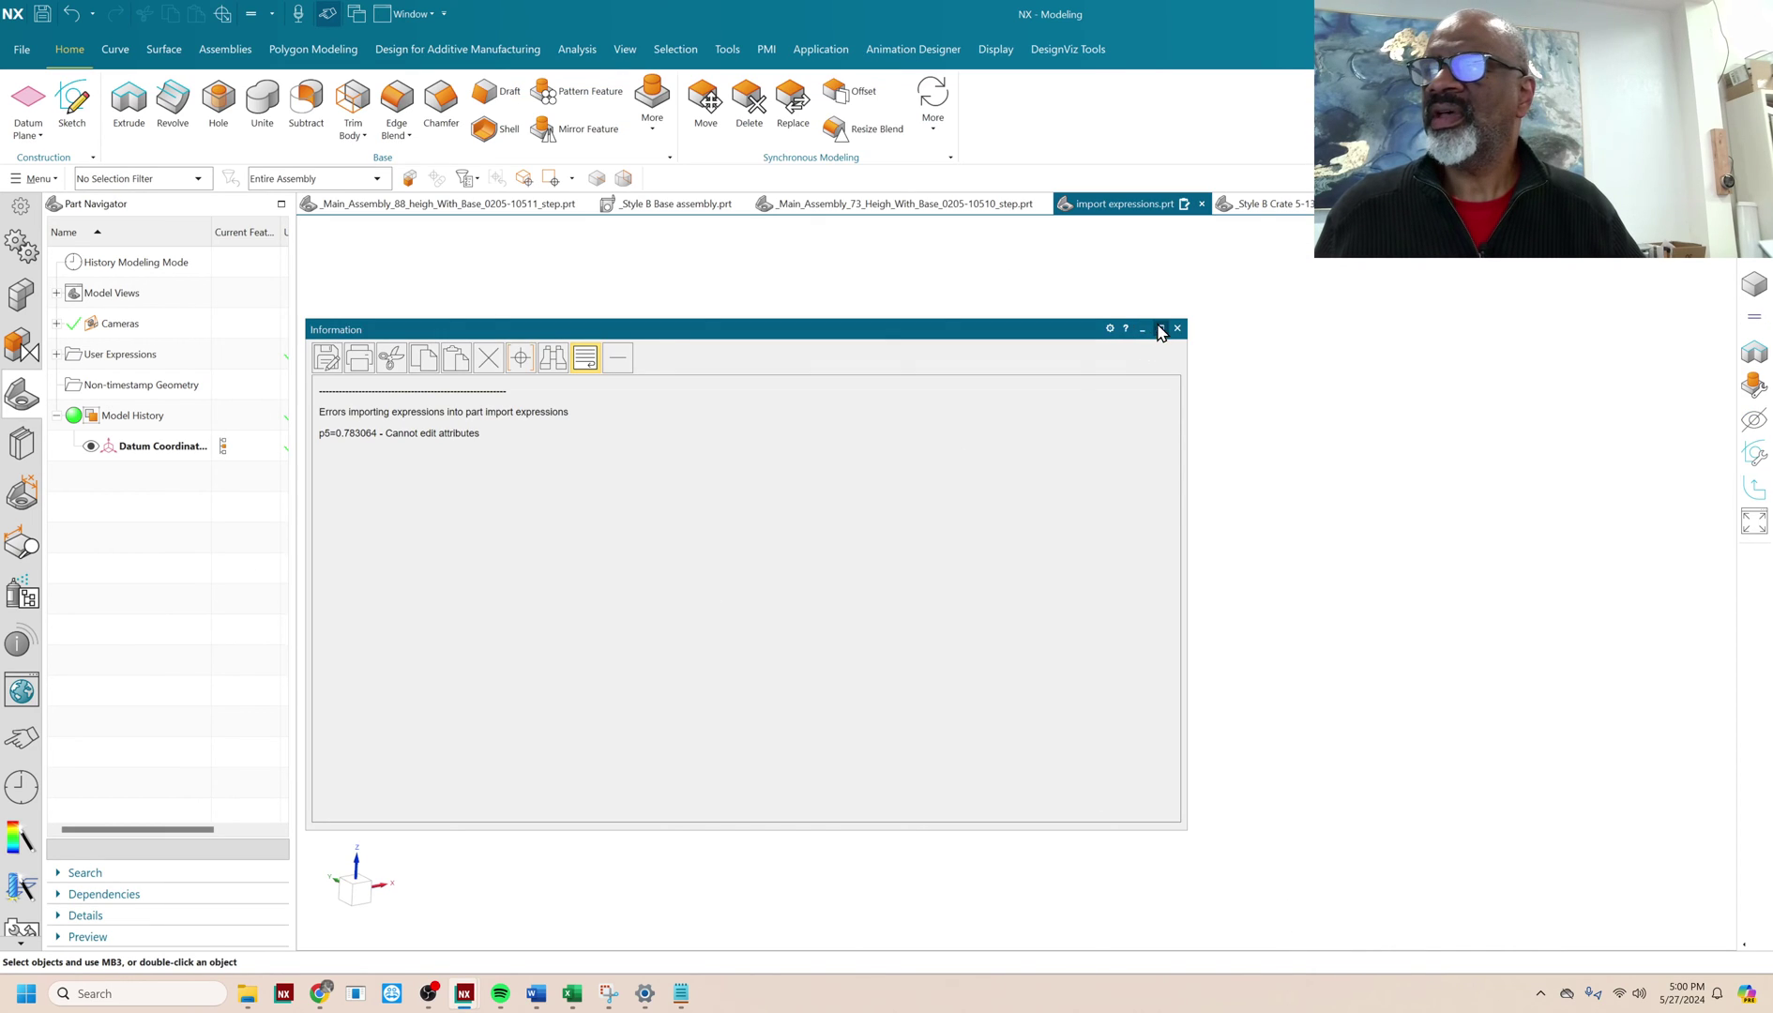
- Create a block whose dimensions are driven by the height, width and length expressions
click(1142, 331)
right_click(449, 297)
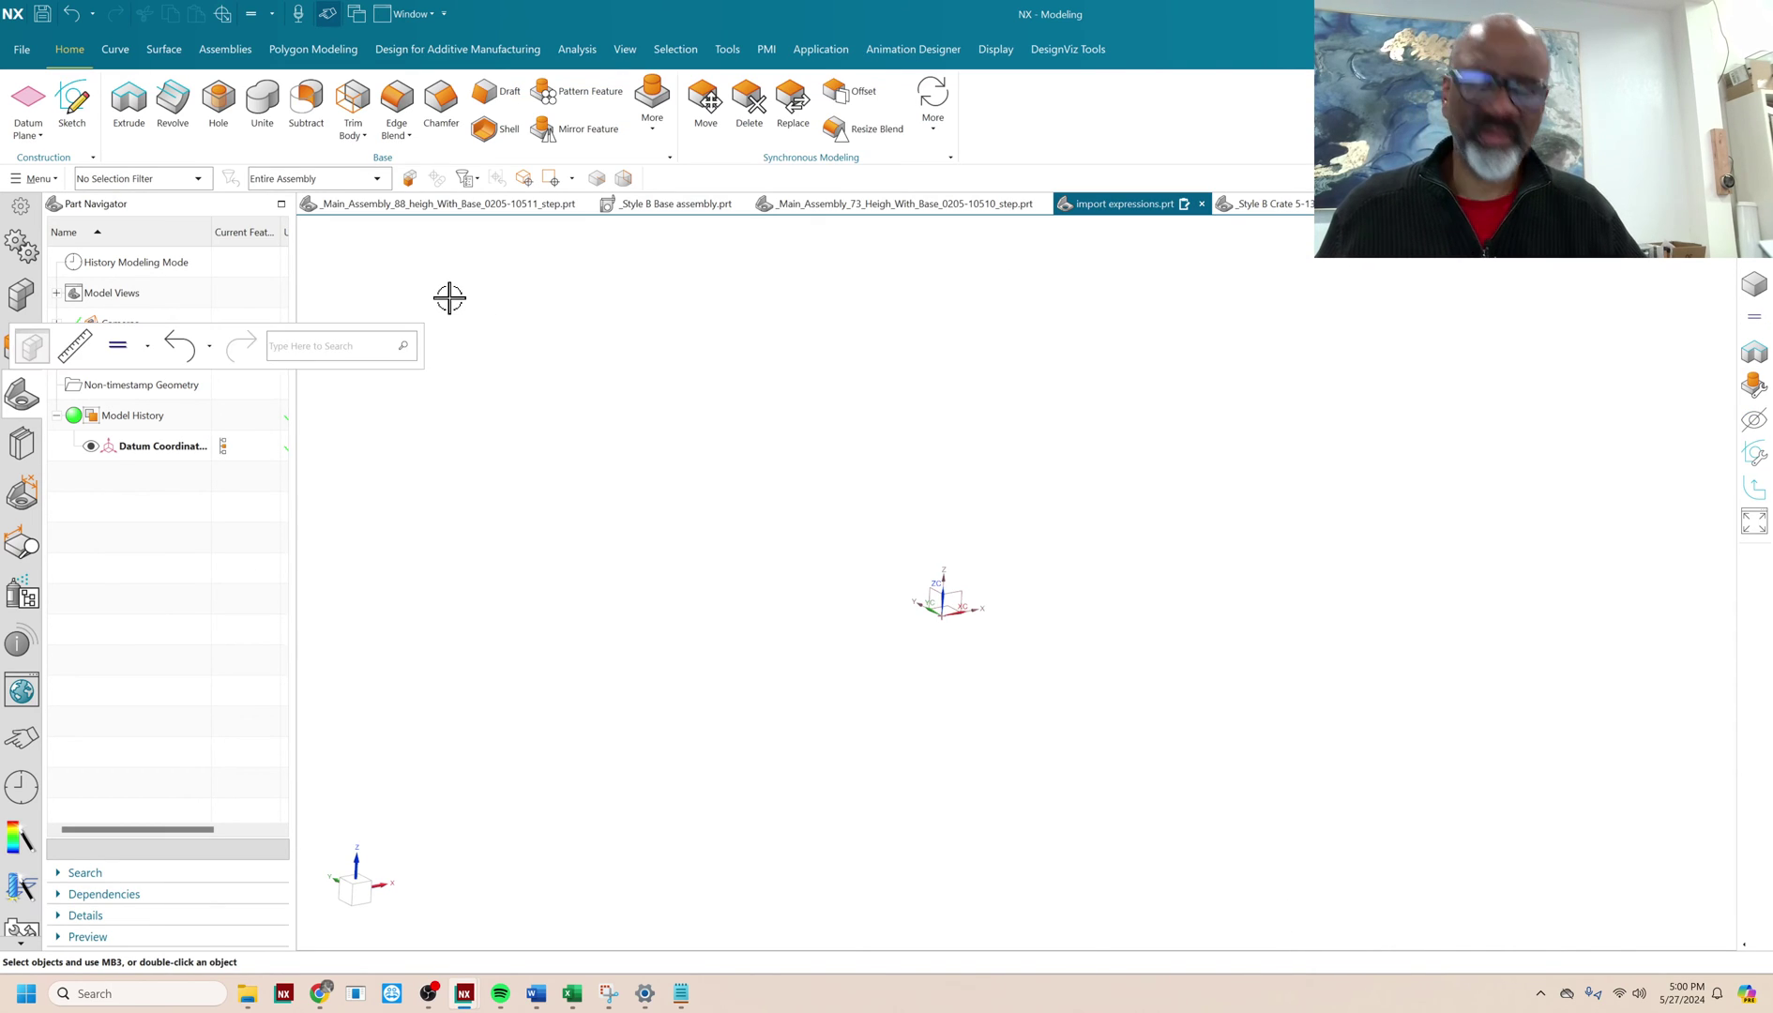
click(648, 124)
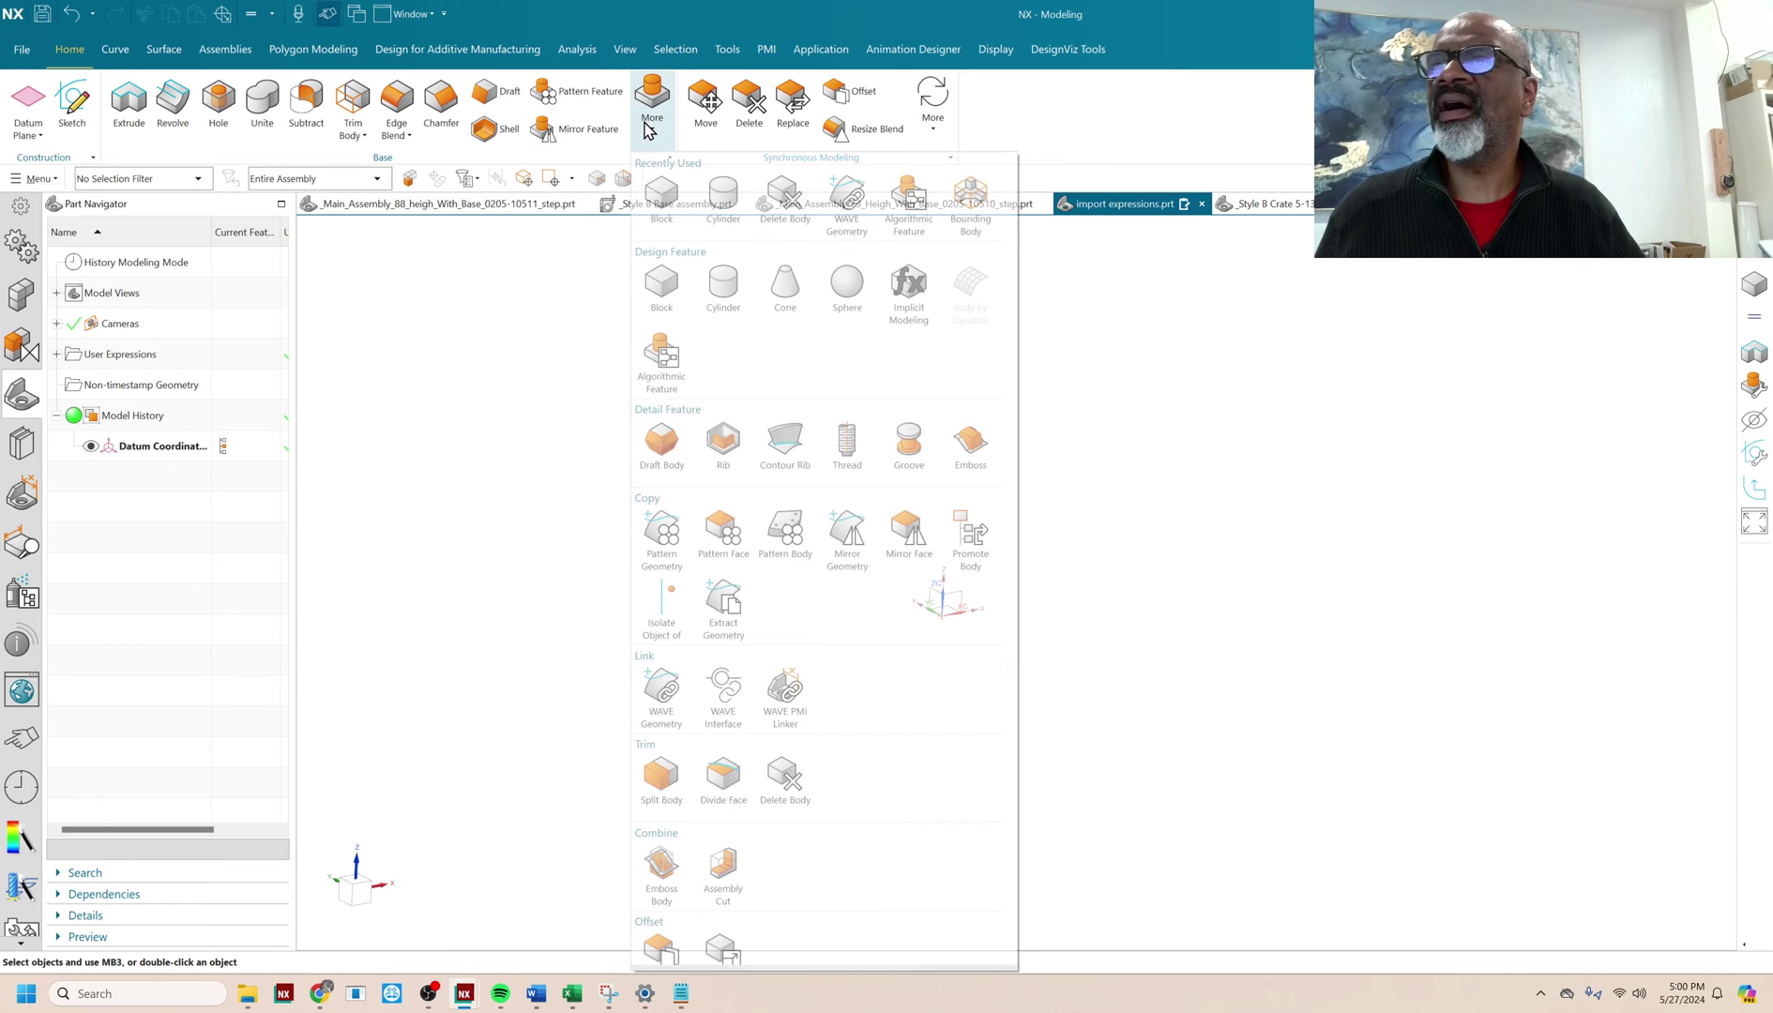
click(661, 284)
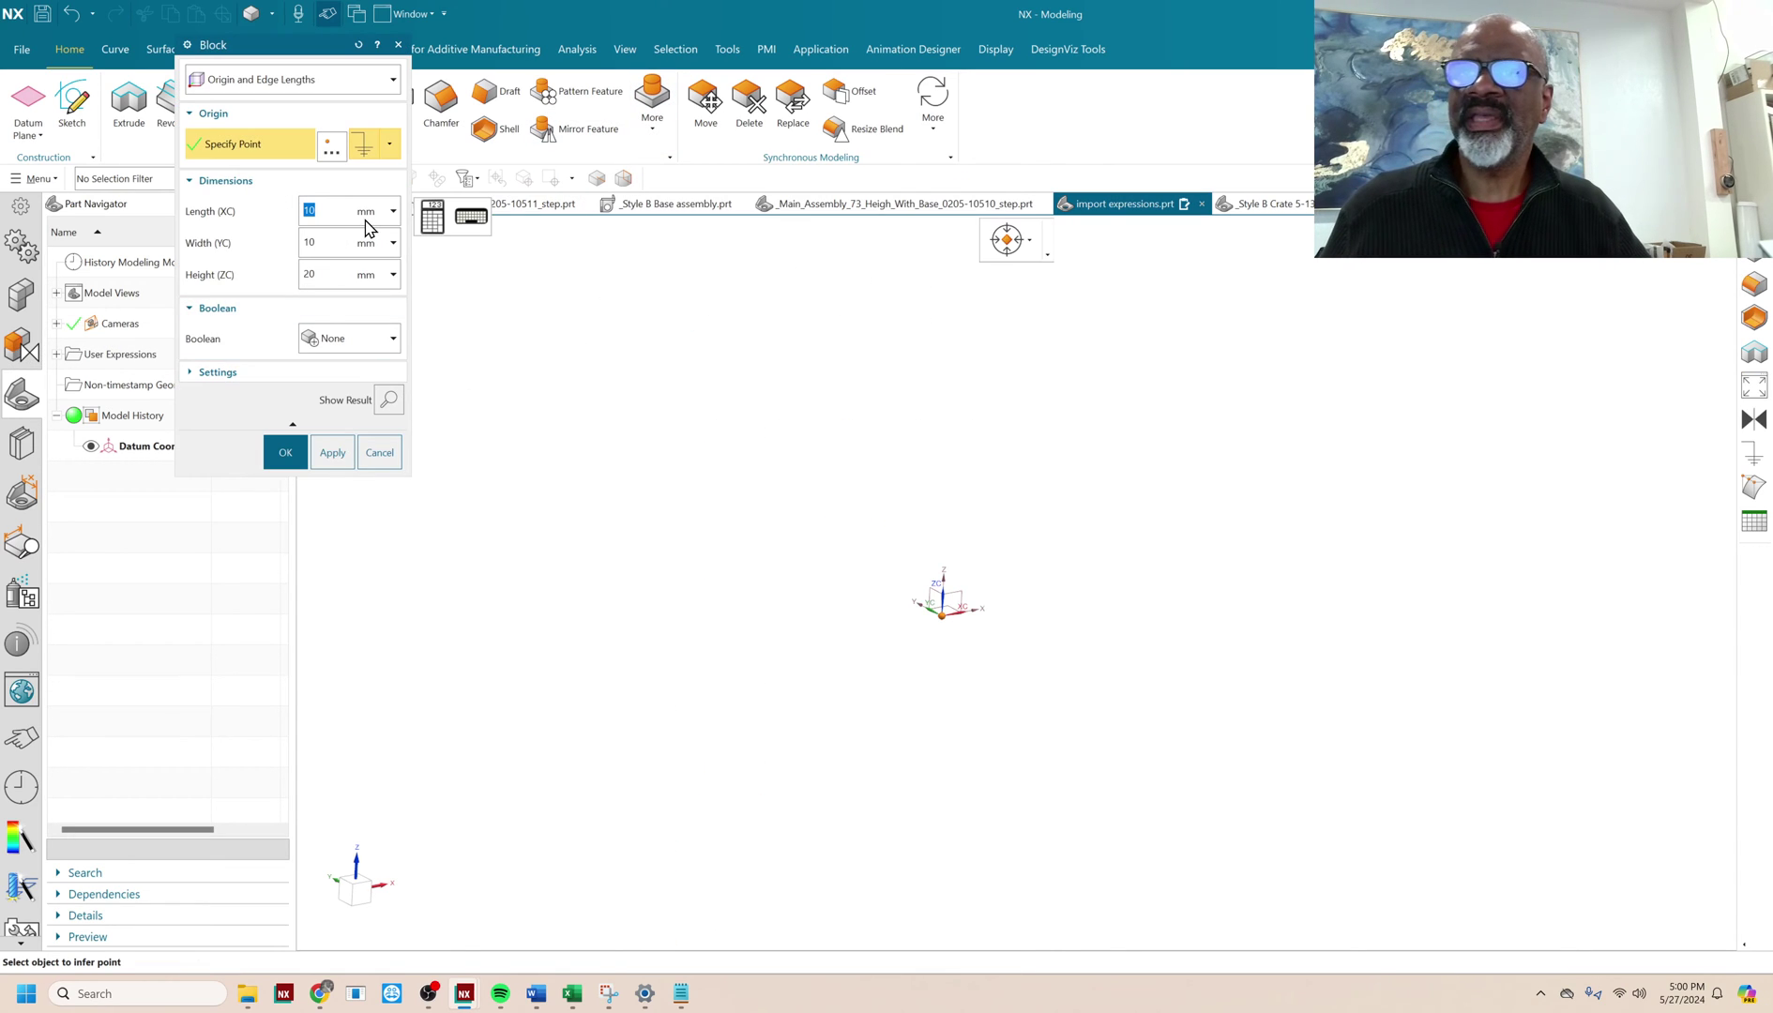
text(height)
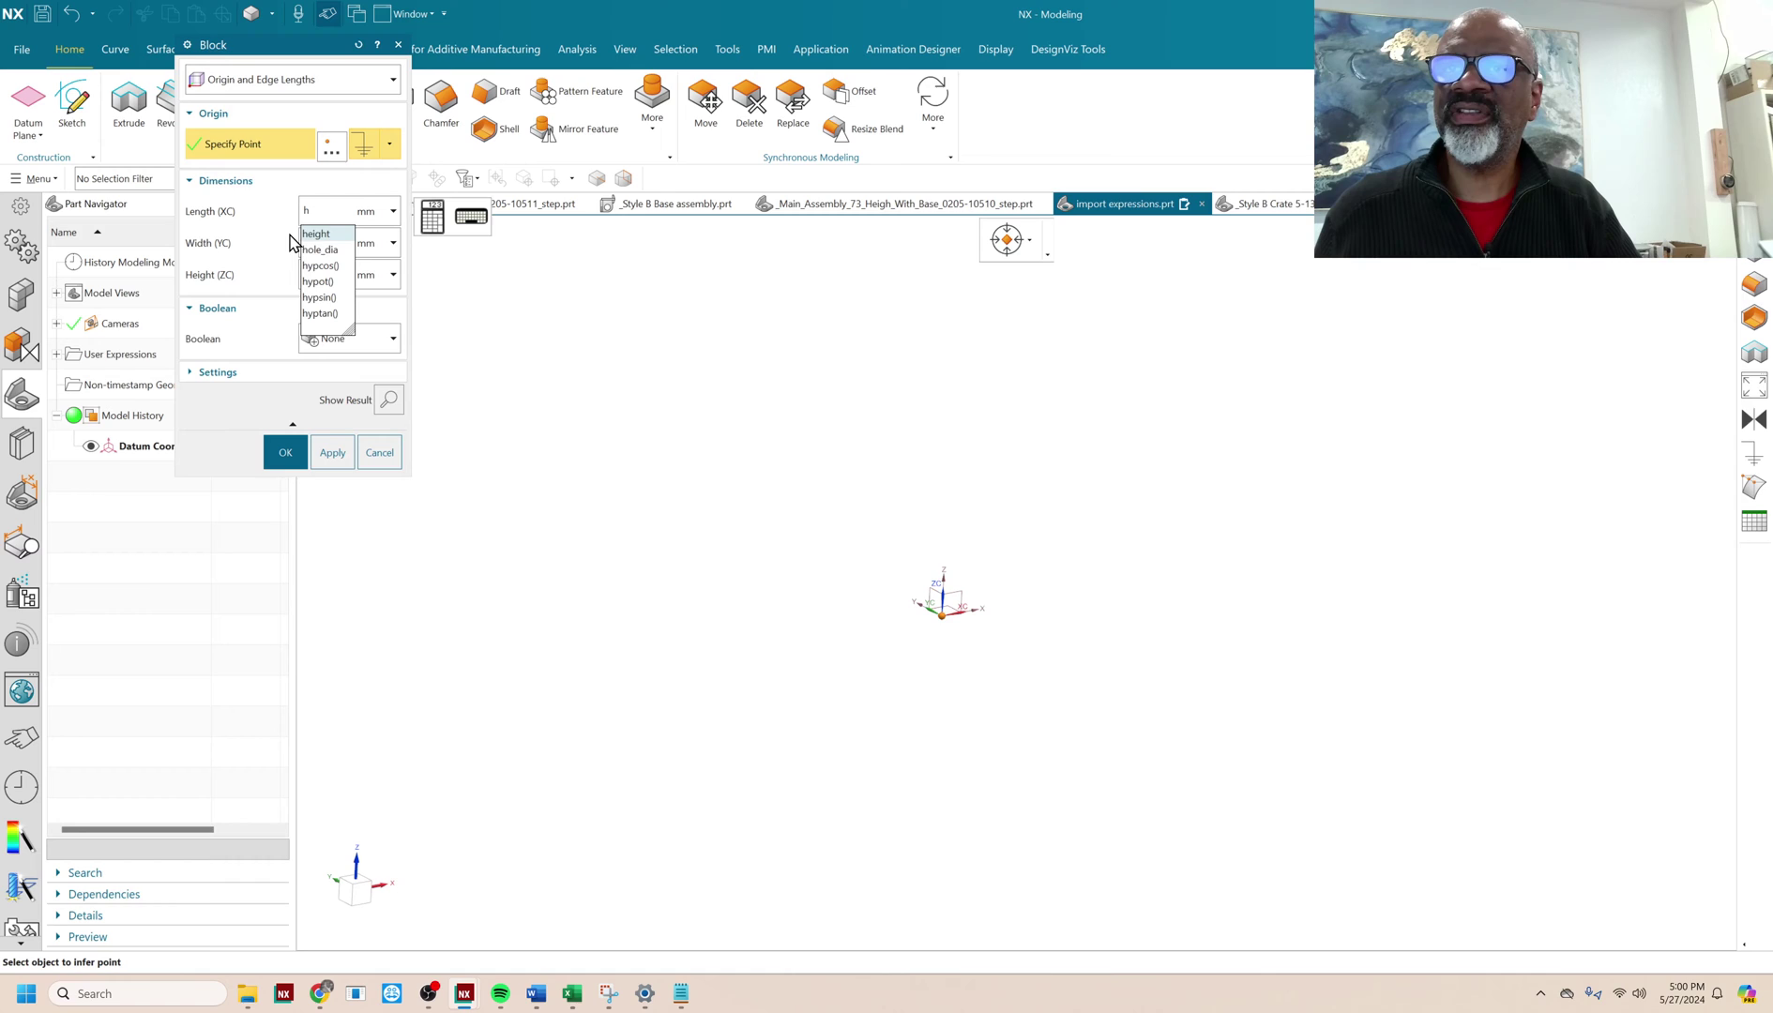
click(326, 246)
click(324, 238)
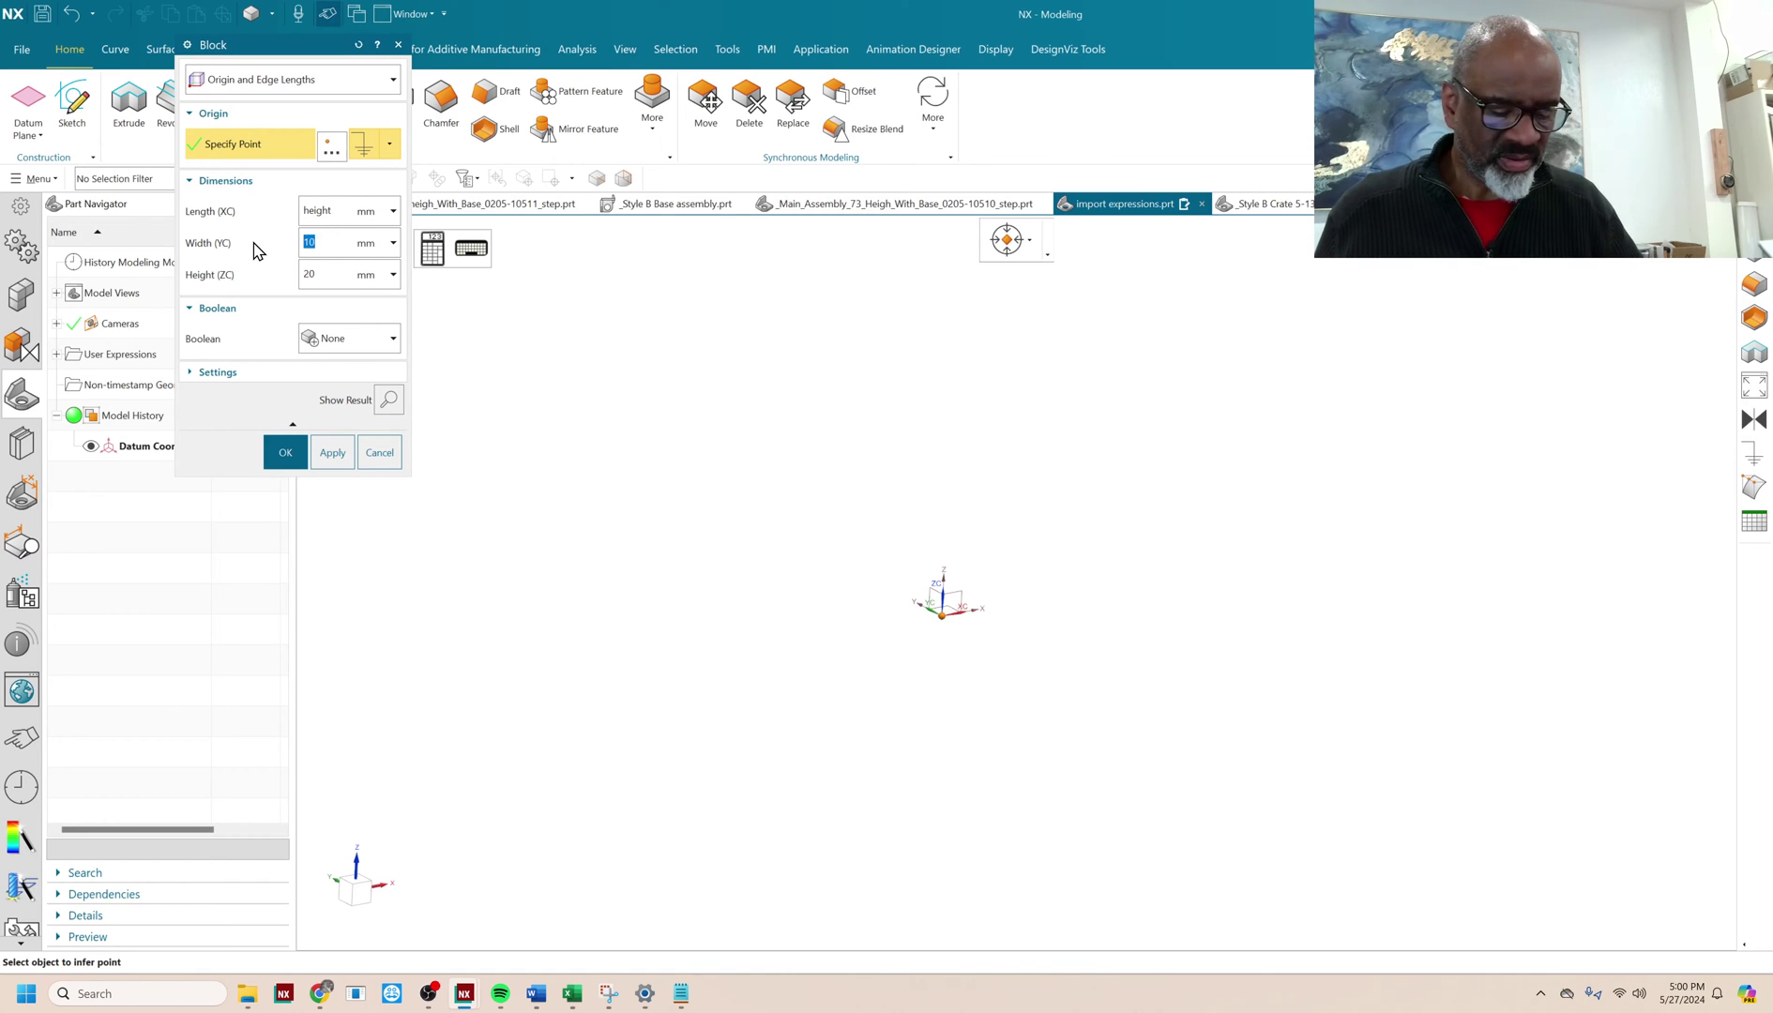
text(width)
click(331, 272)
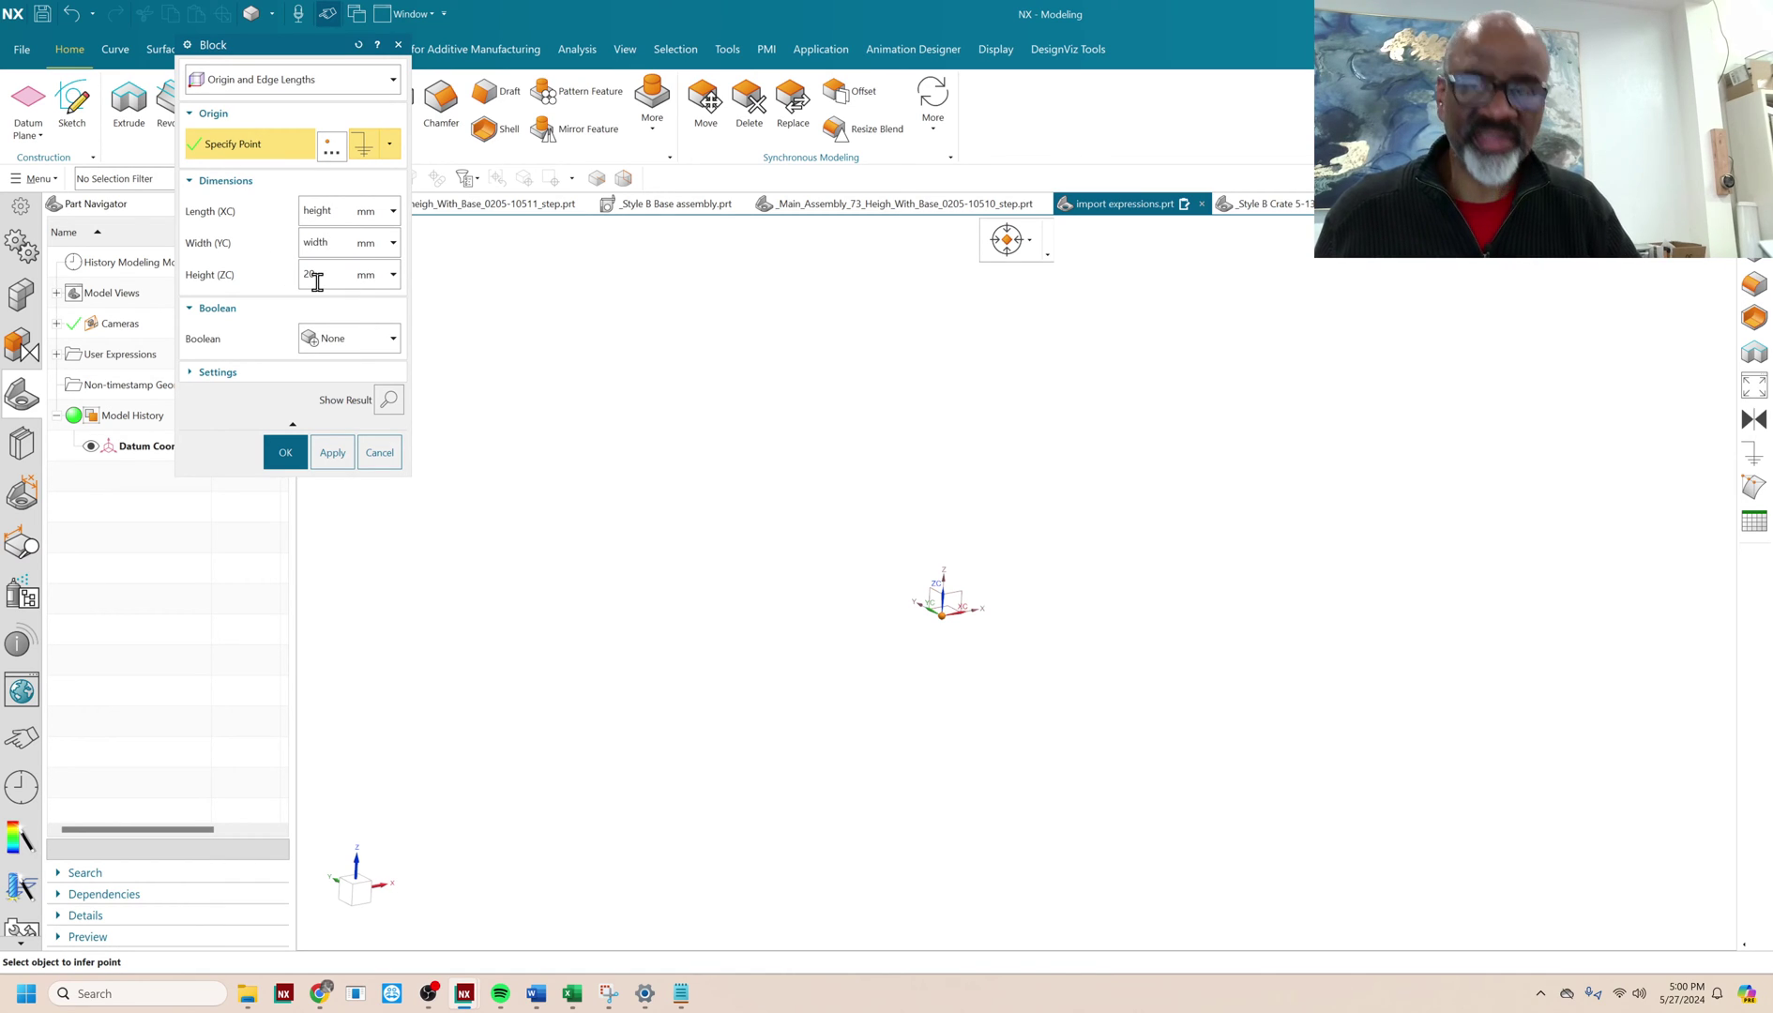
click(319, 274)
text(l)
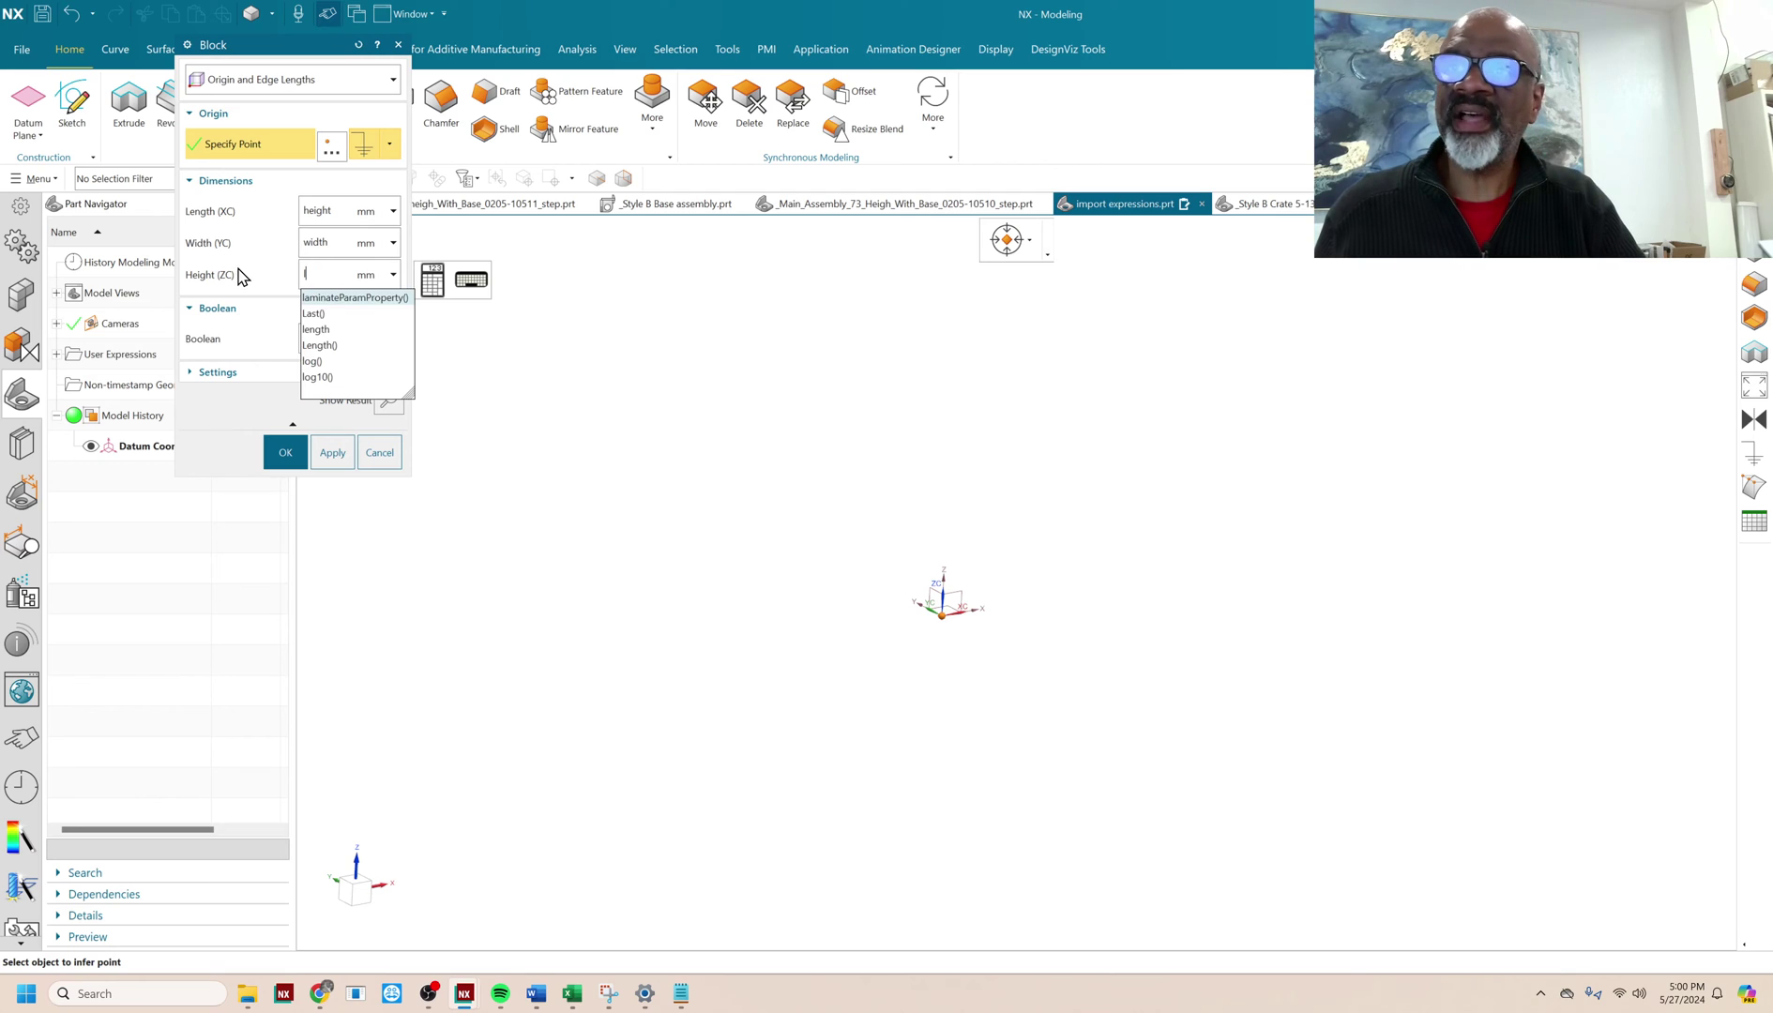
click(336, 338)
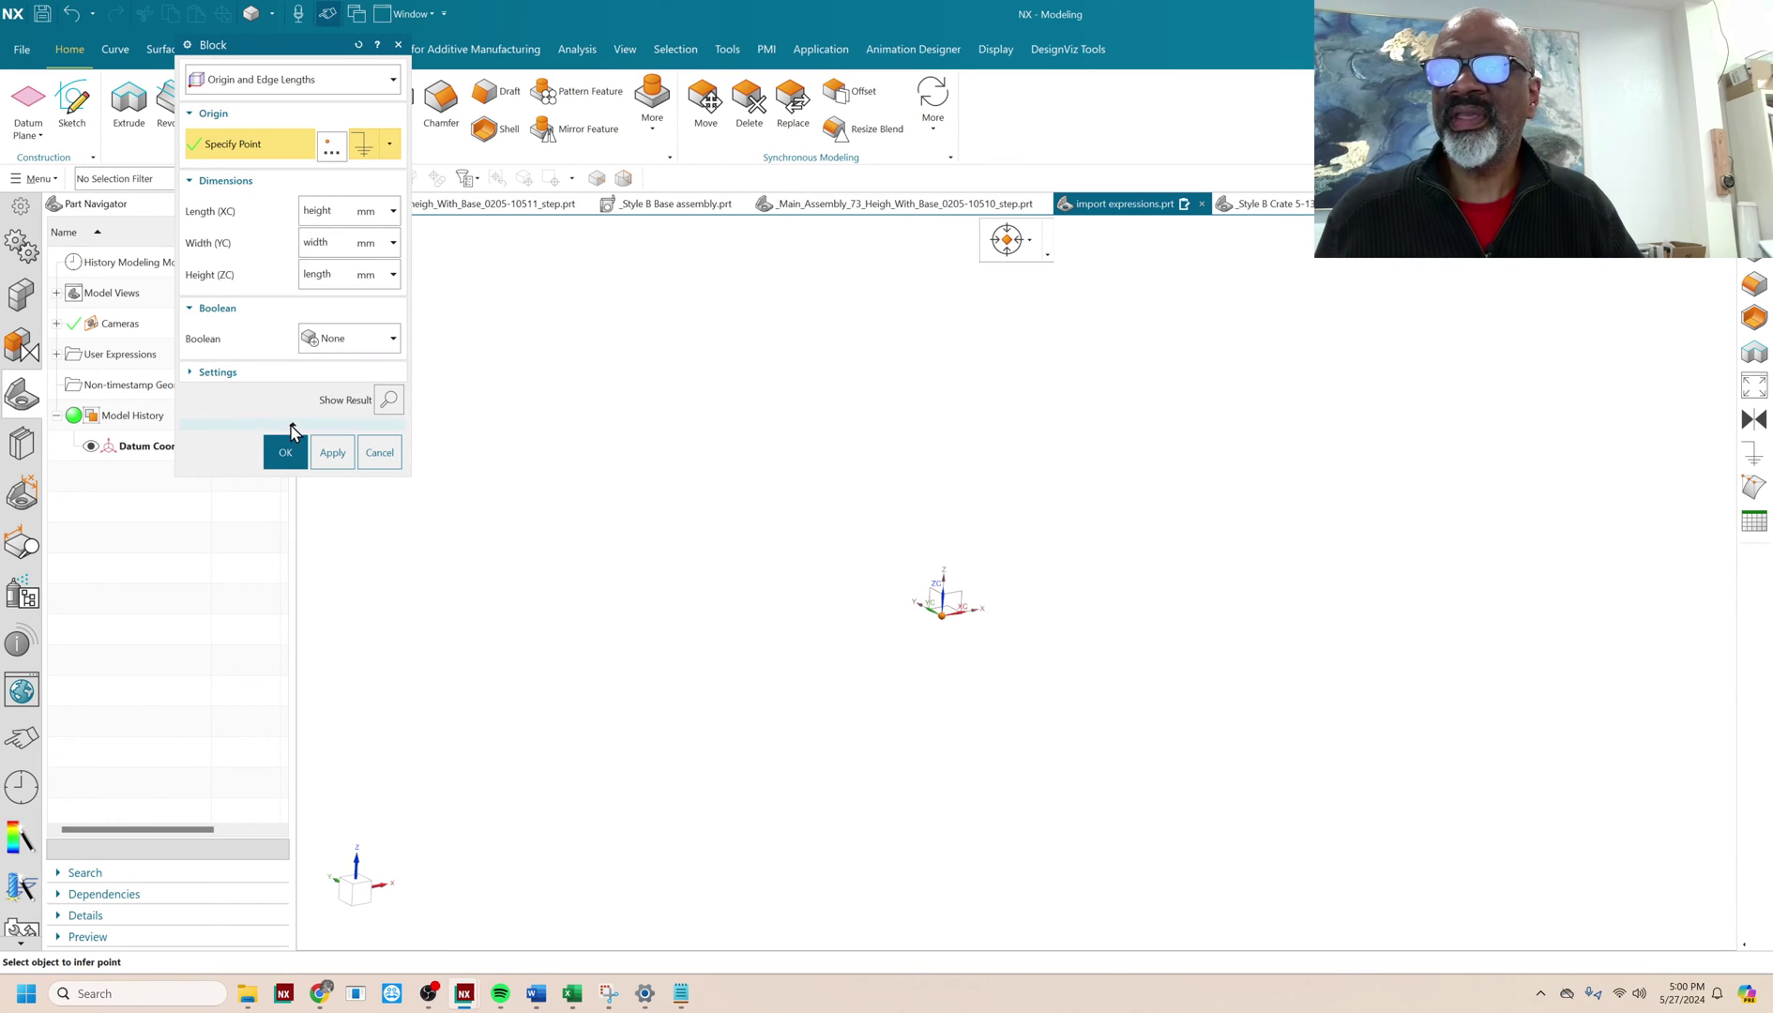
click(285, 452)
- Frame the new 20×20×200 mm bar in view and bring up its expressions list
shift+middle_drag(1184, 510, 741, 676)
scroll(844, 741, down, 4)
scroll(380, 337, up, 3)
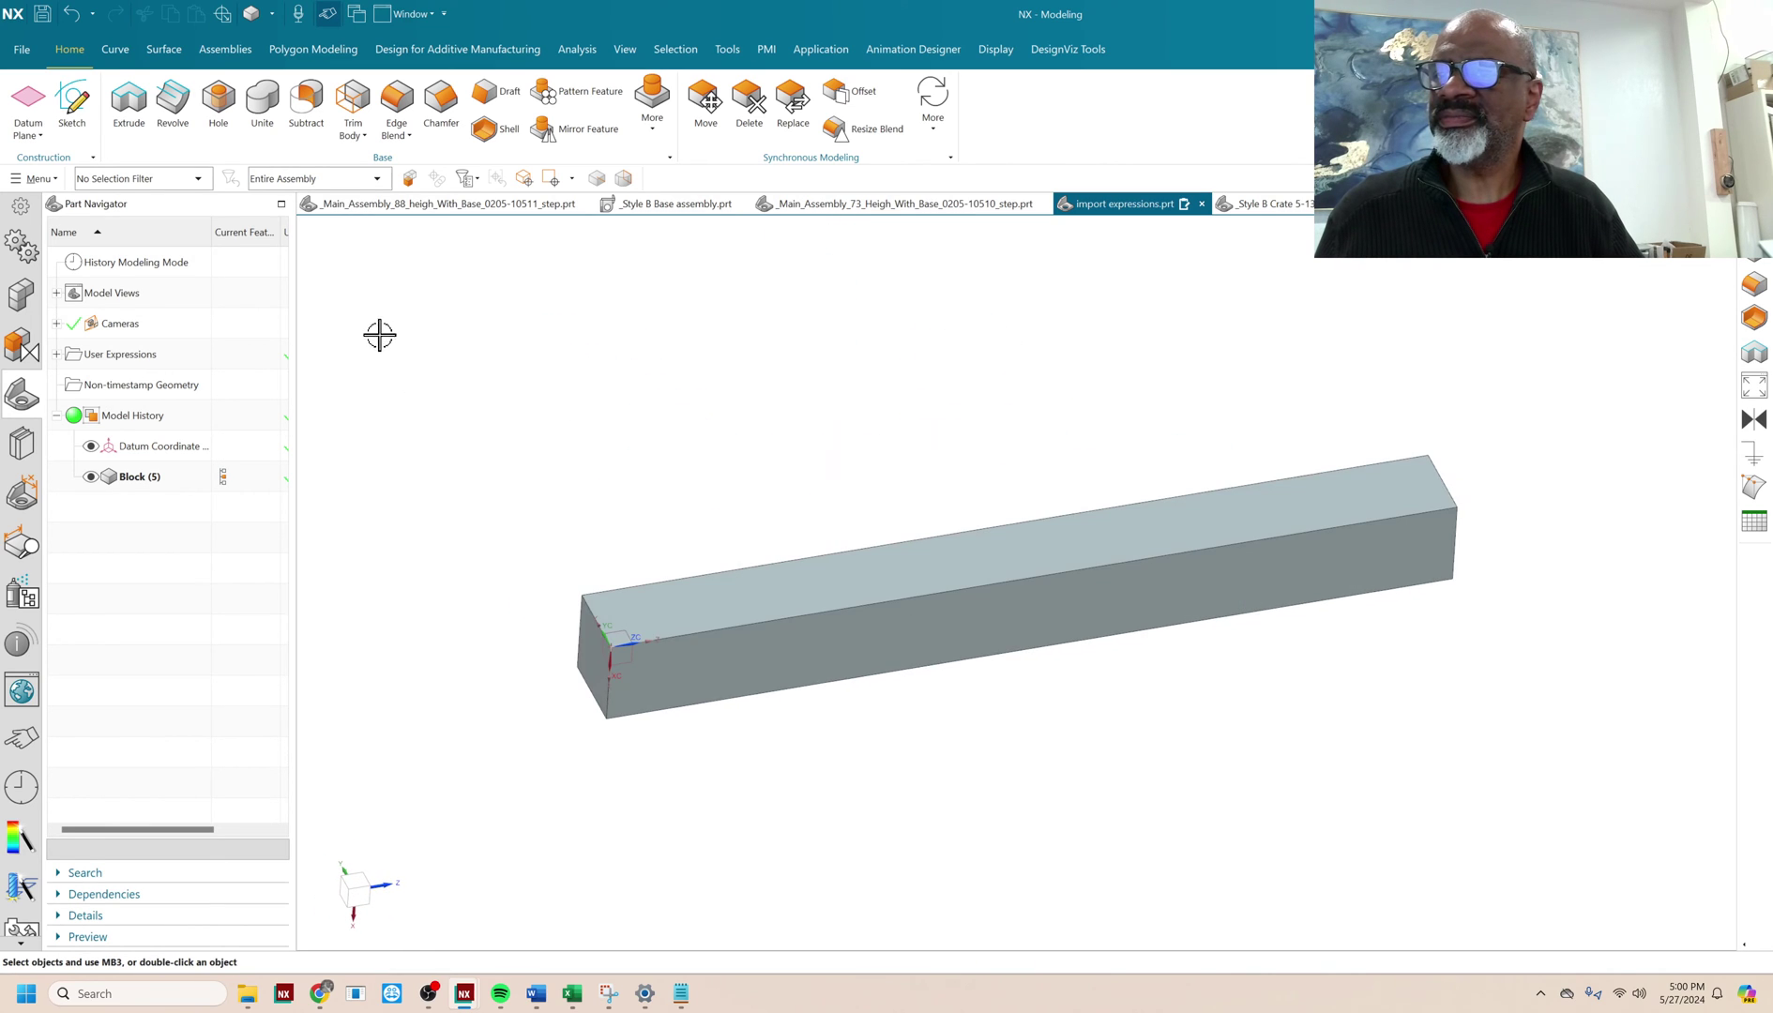
shift+middle_drag(622, 530, 499, 412)
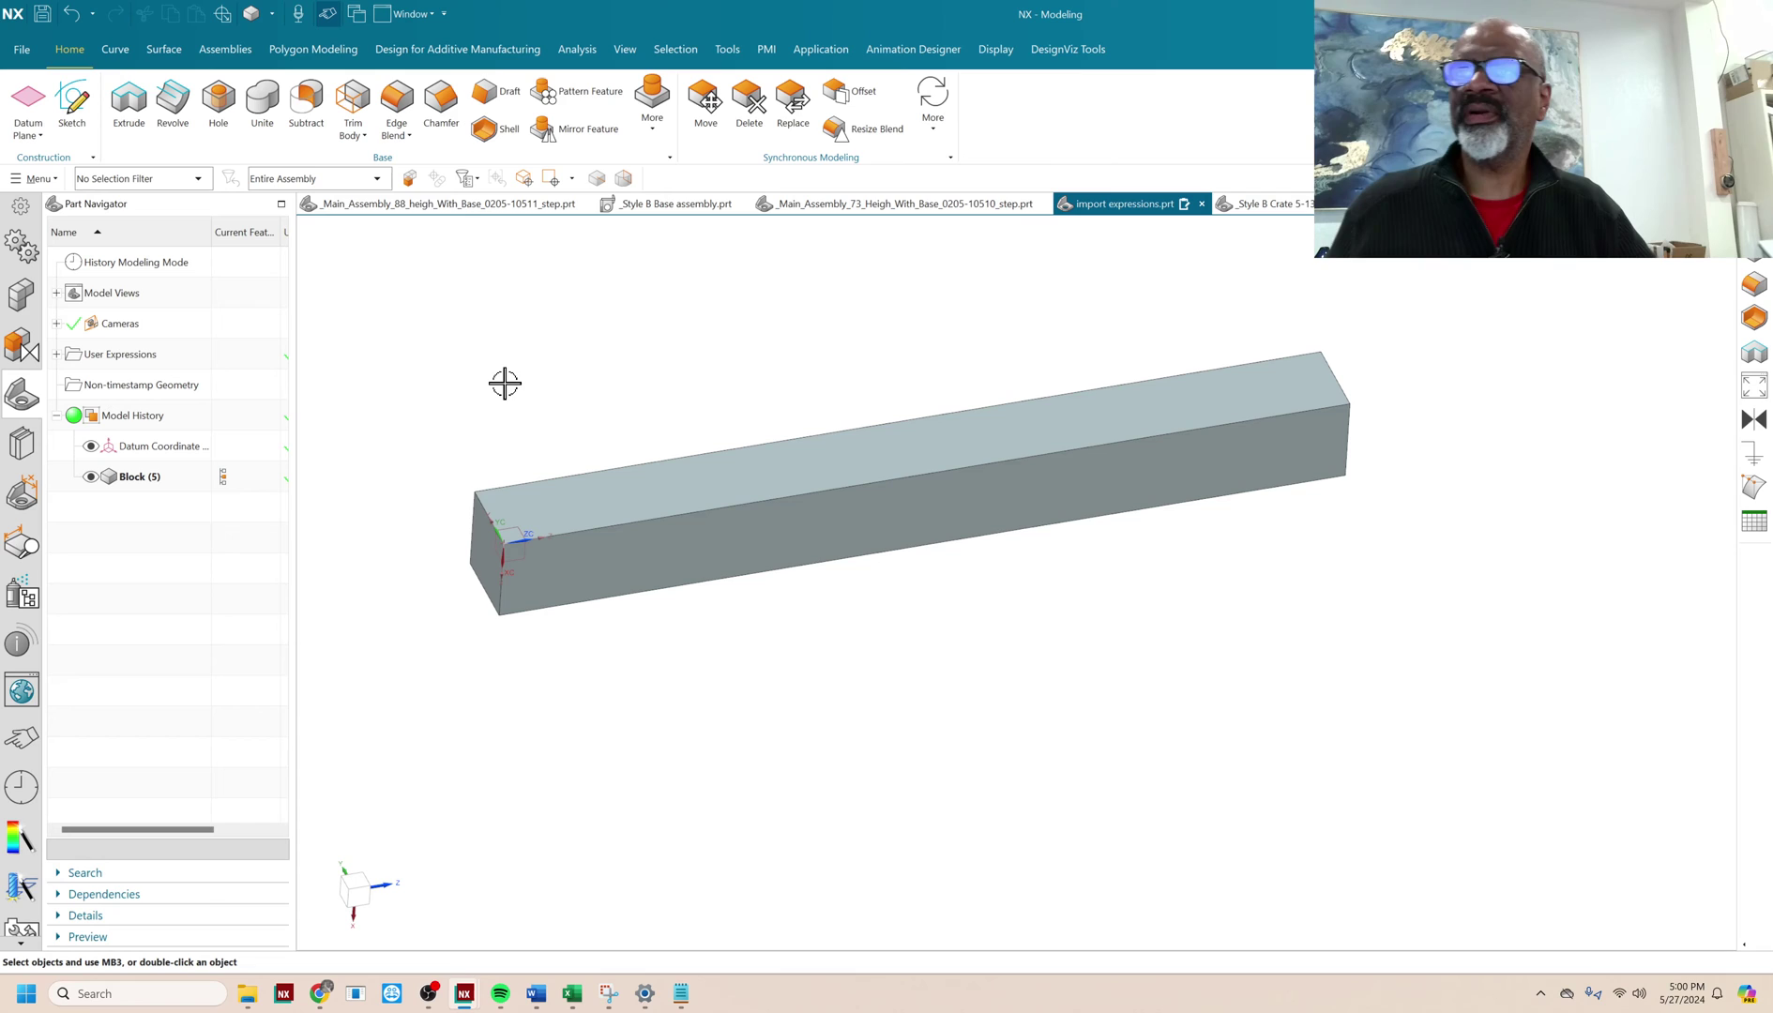
key(ctrl+e)
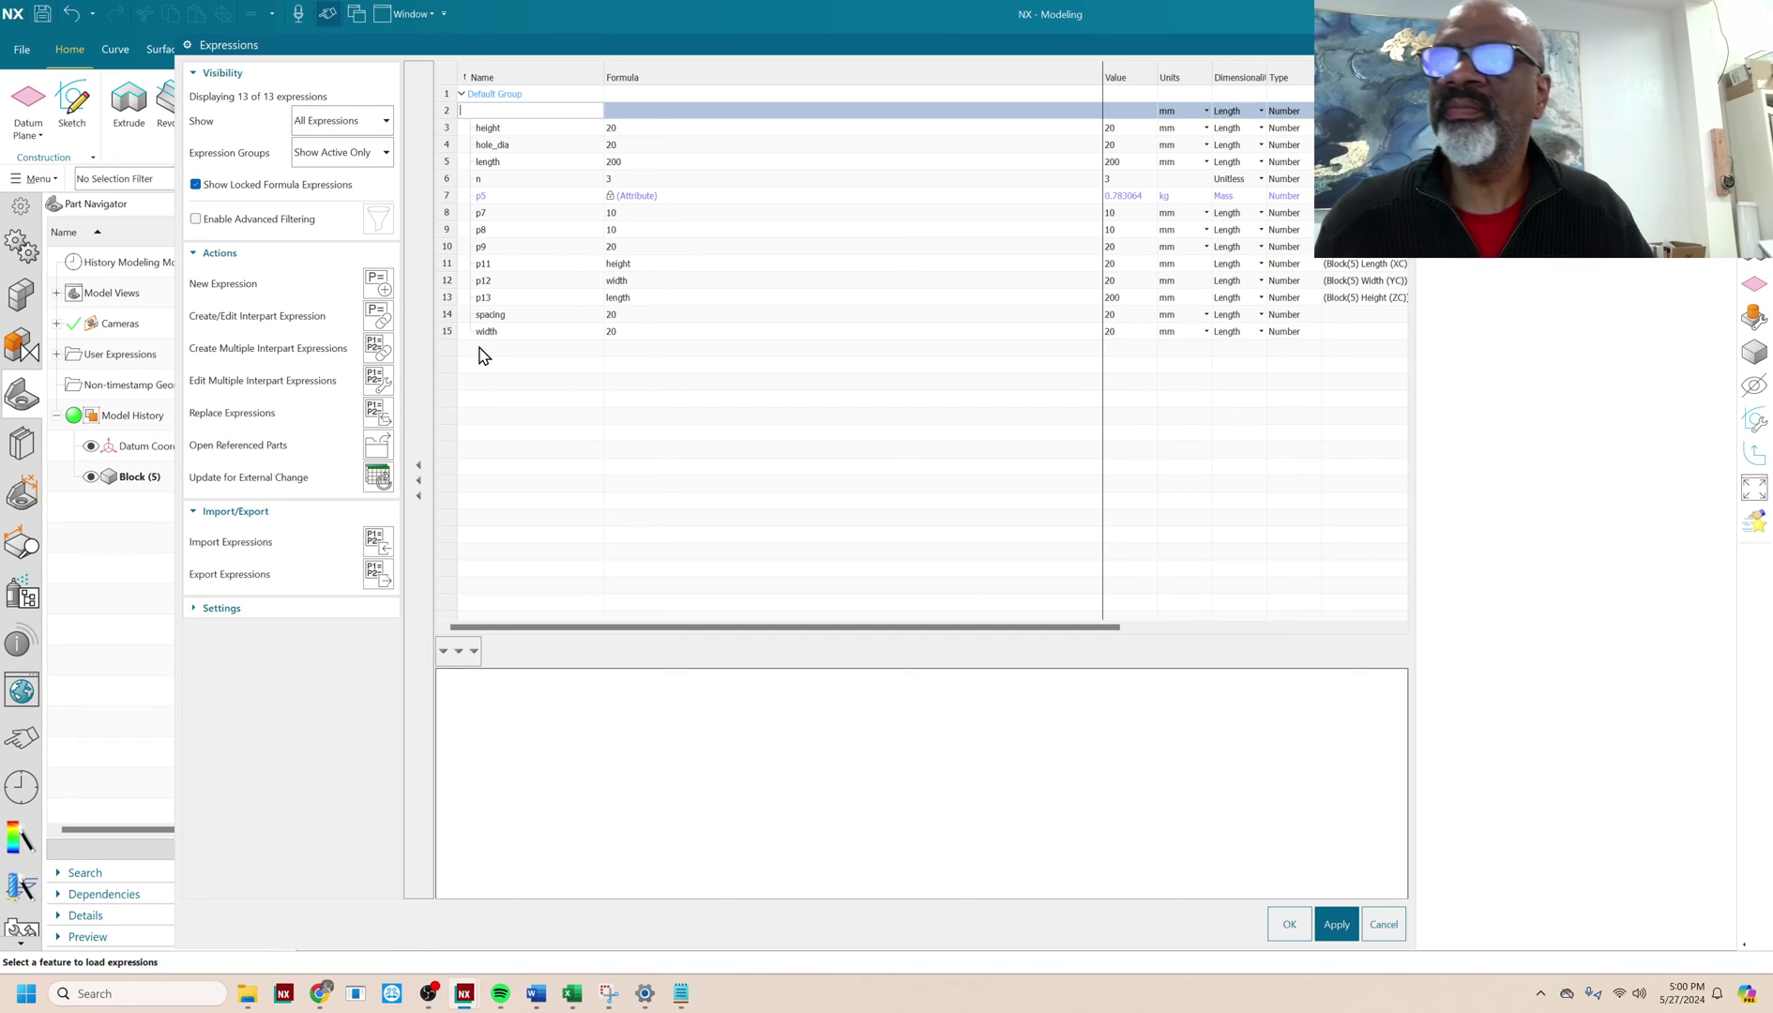
- Change the hole_dia expression to 10 and apply it
click(620, 145)
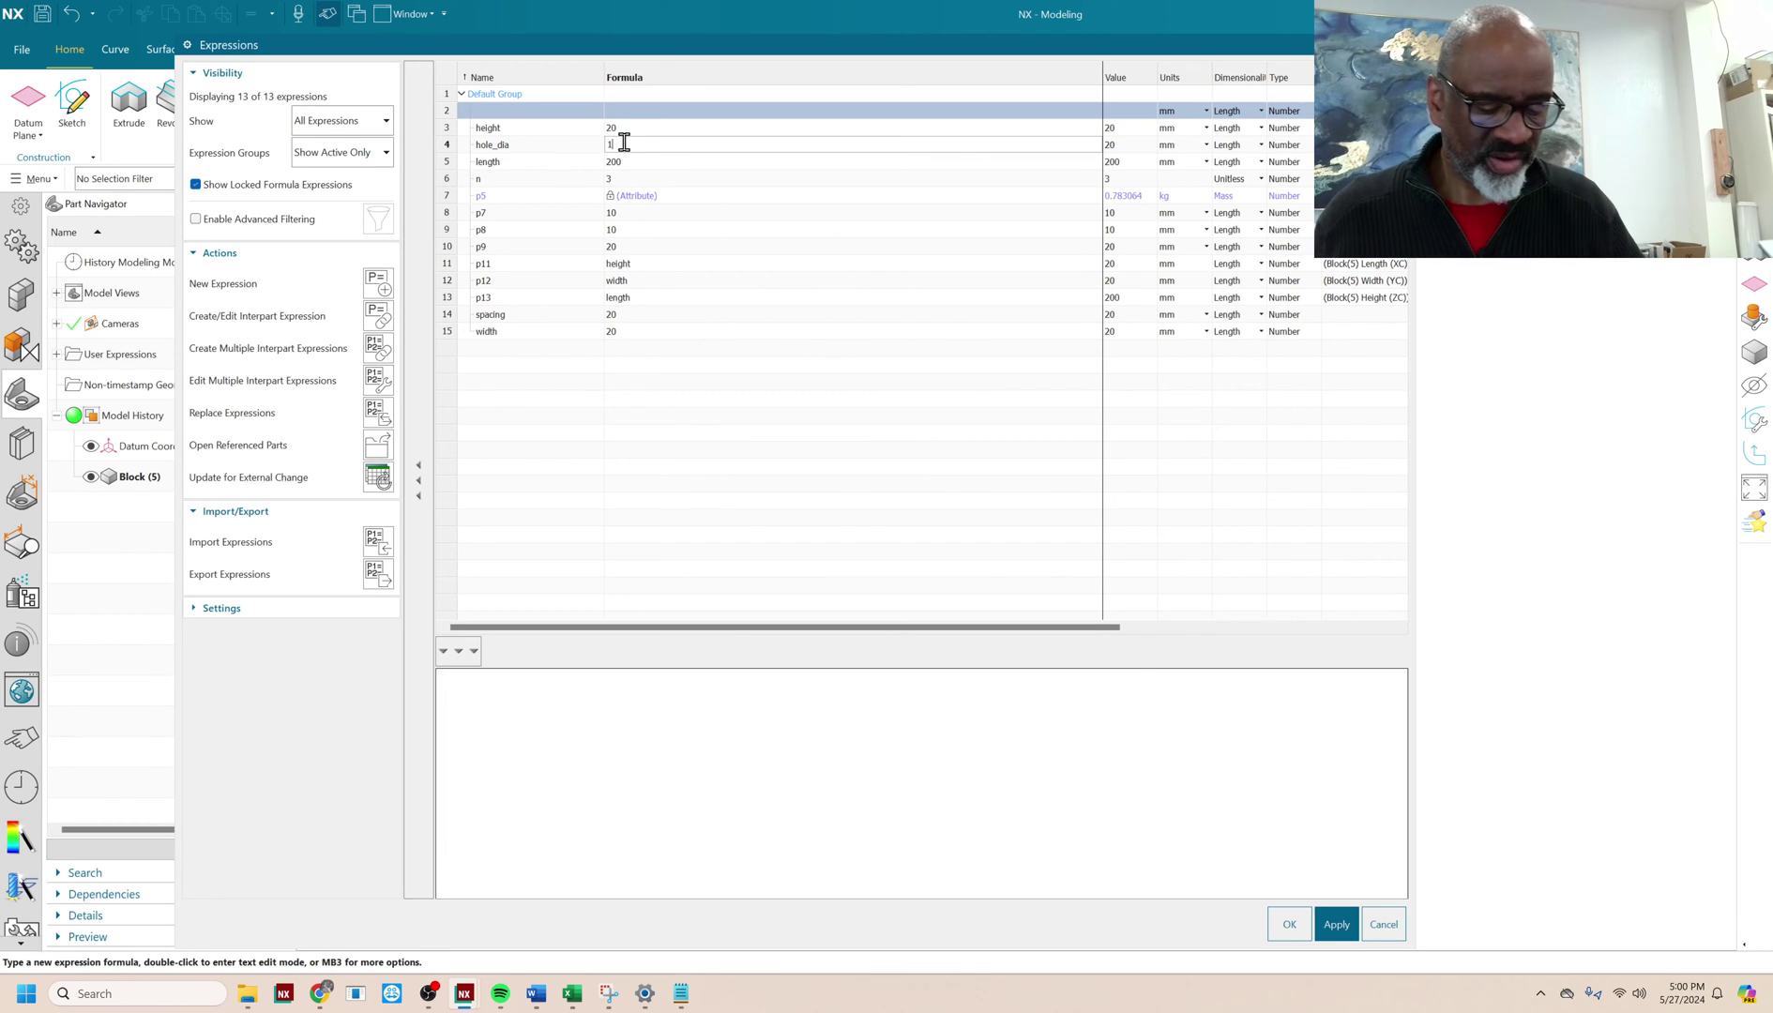
click(1291, 927)
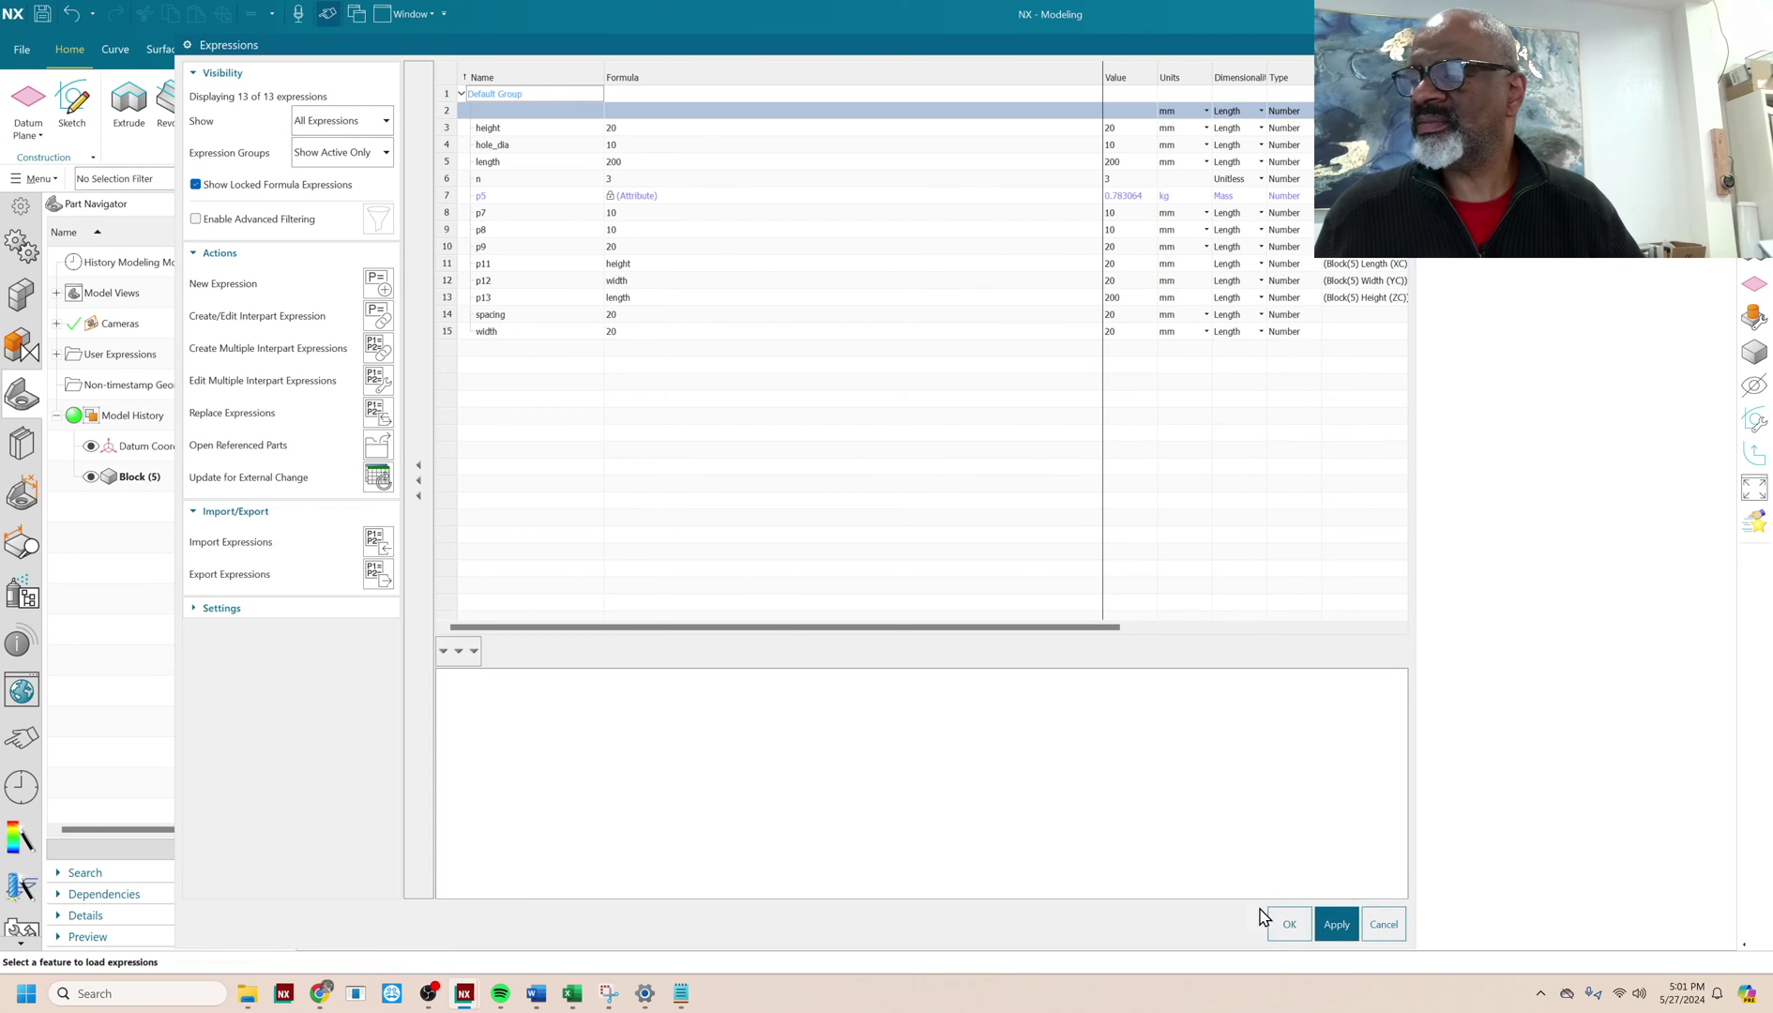
click(1285, 924)
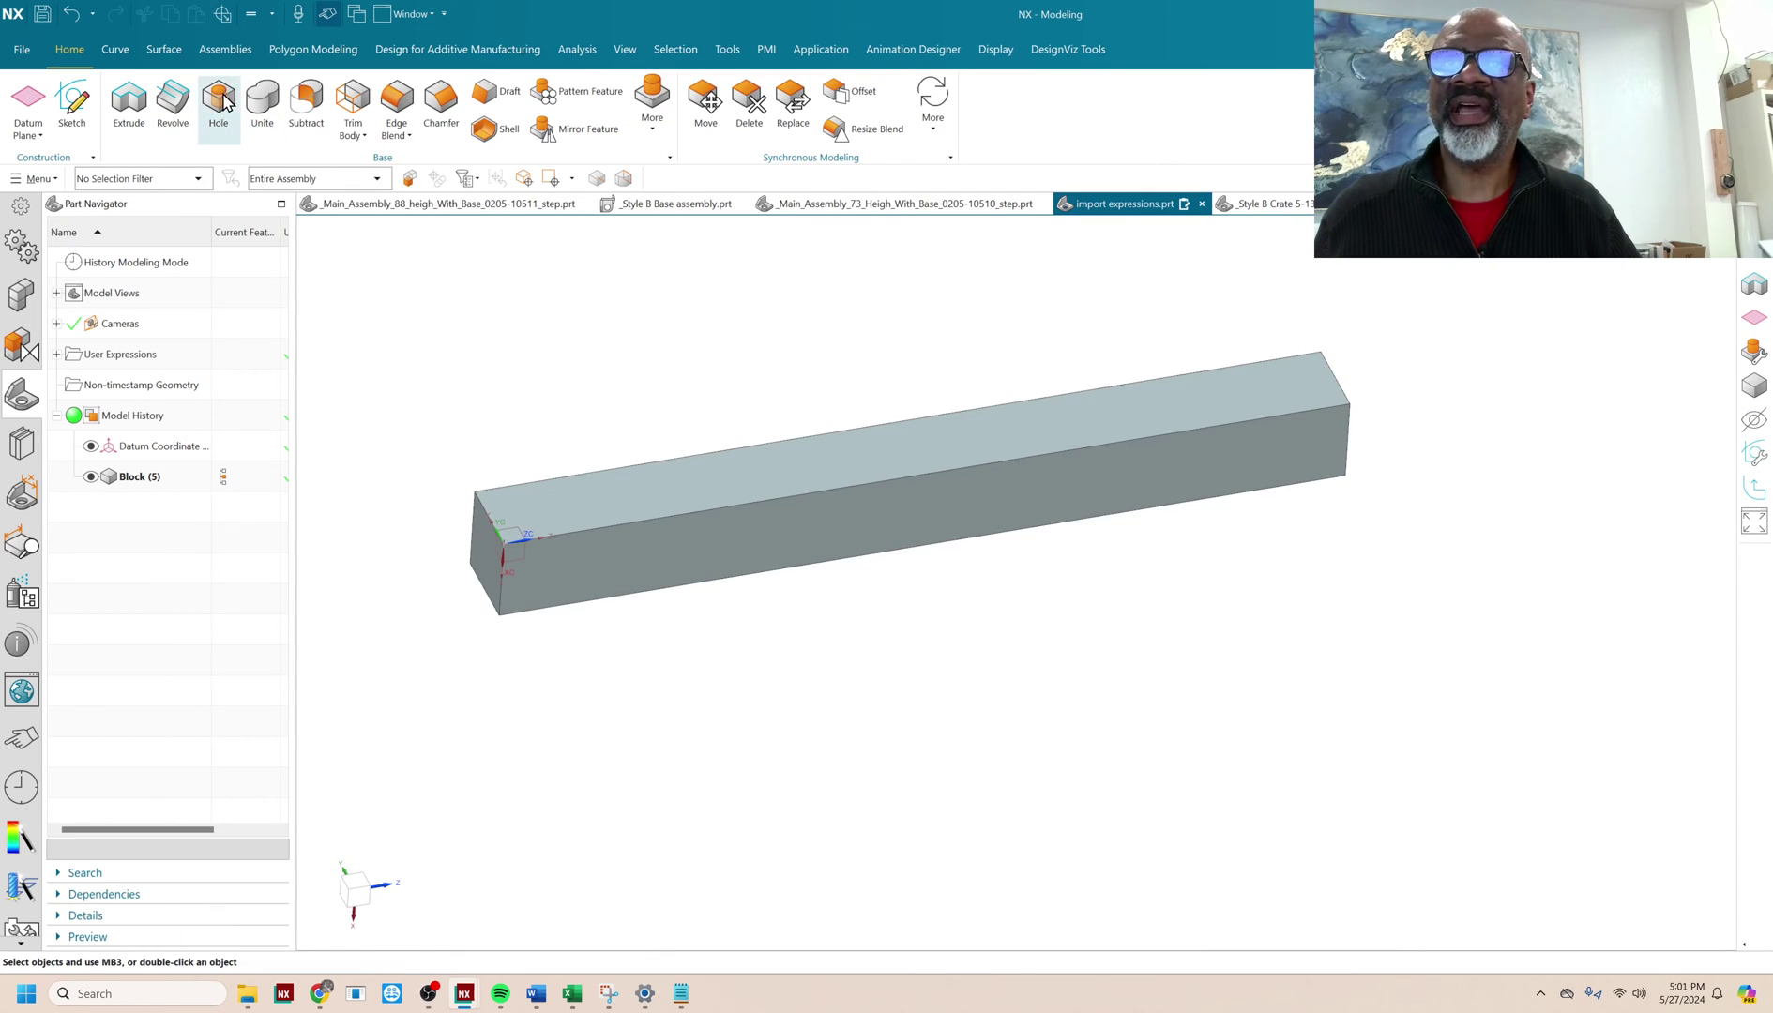
- Cut a 50 mm deep hole near one end of the bar's top face, diameter set to hole_dia
click(538, 506)
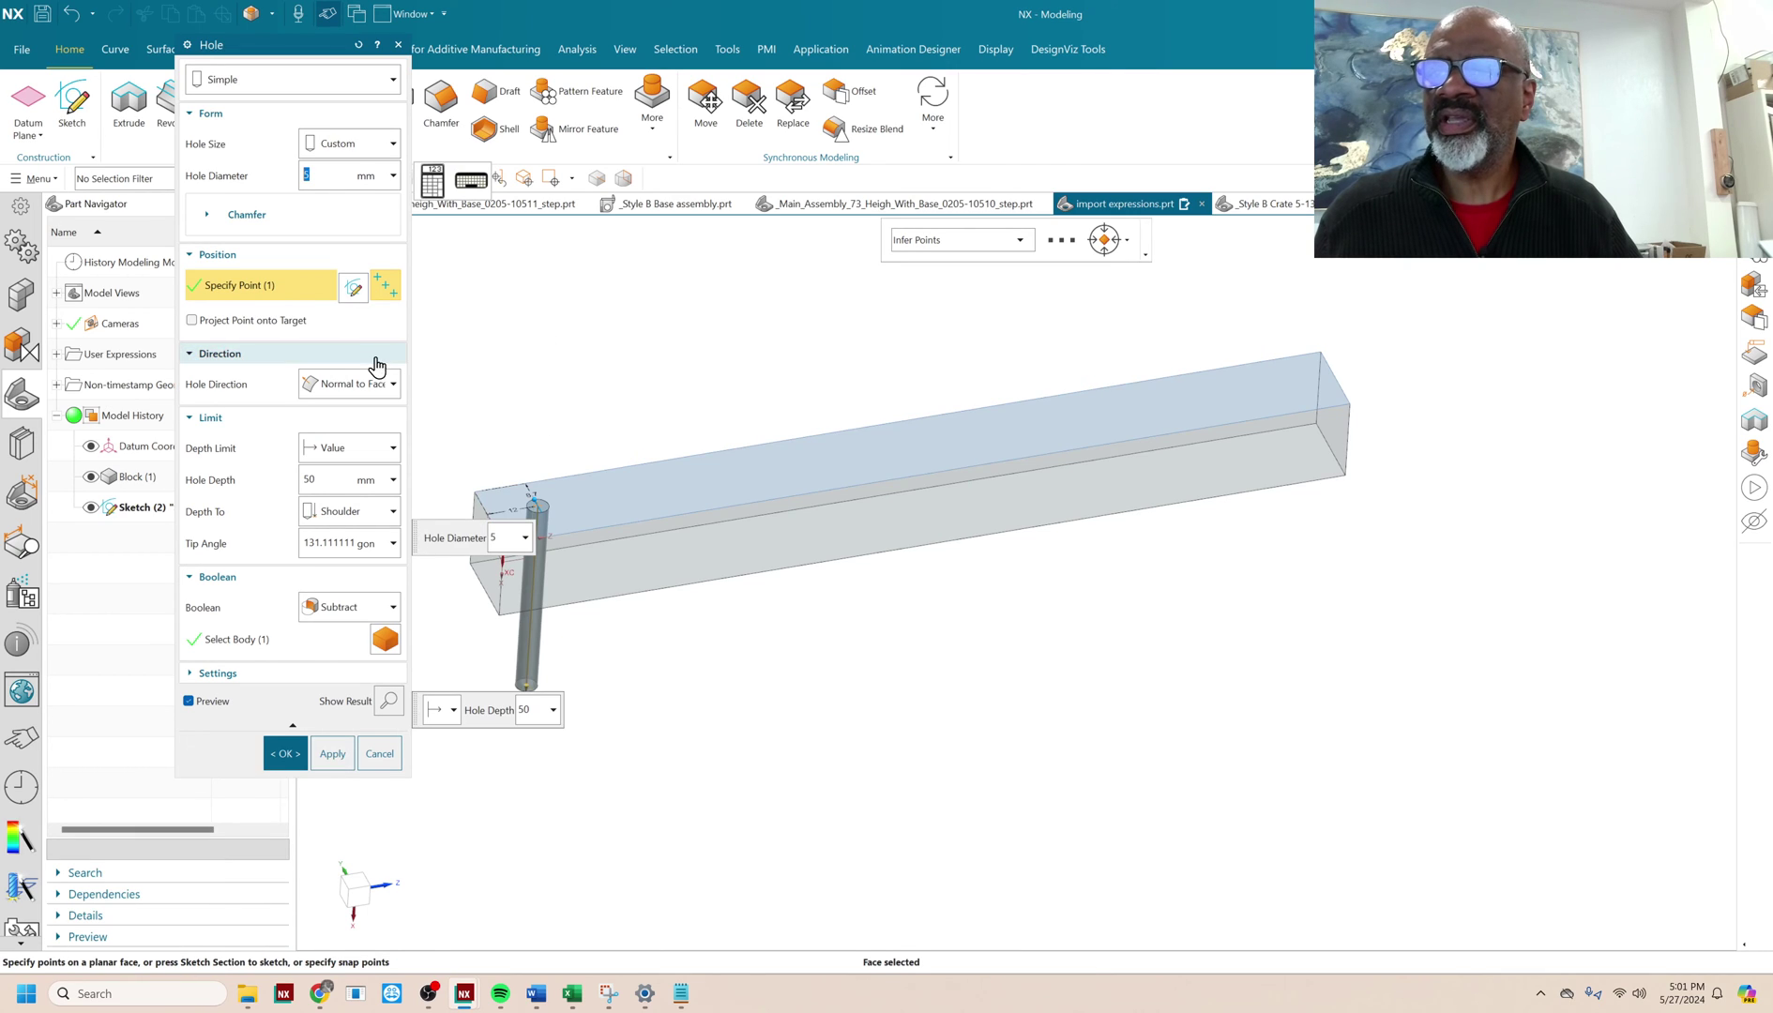
click(322, 477)
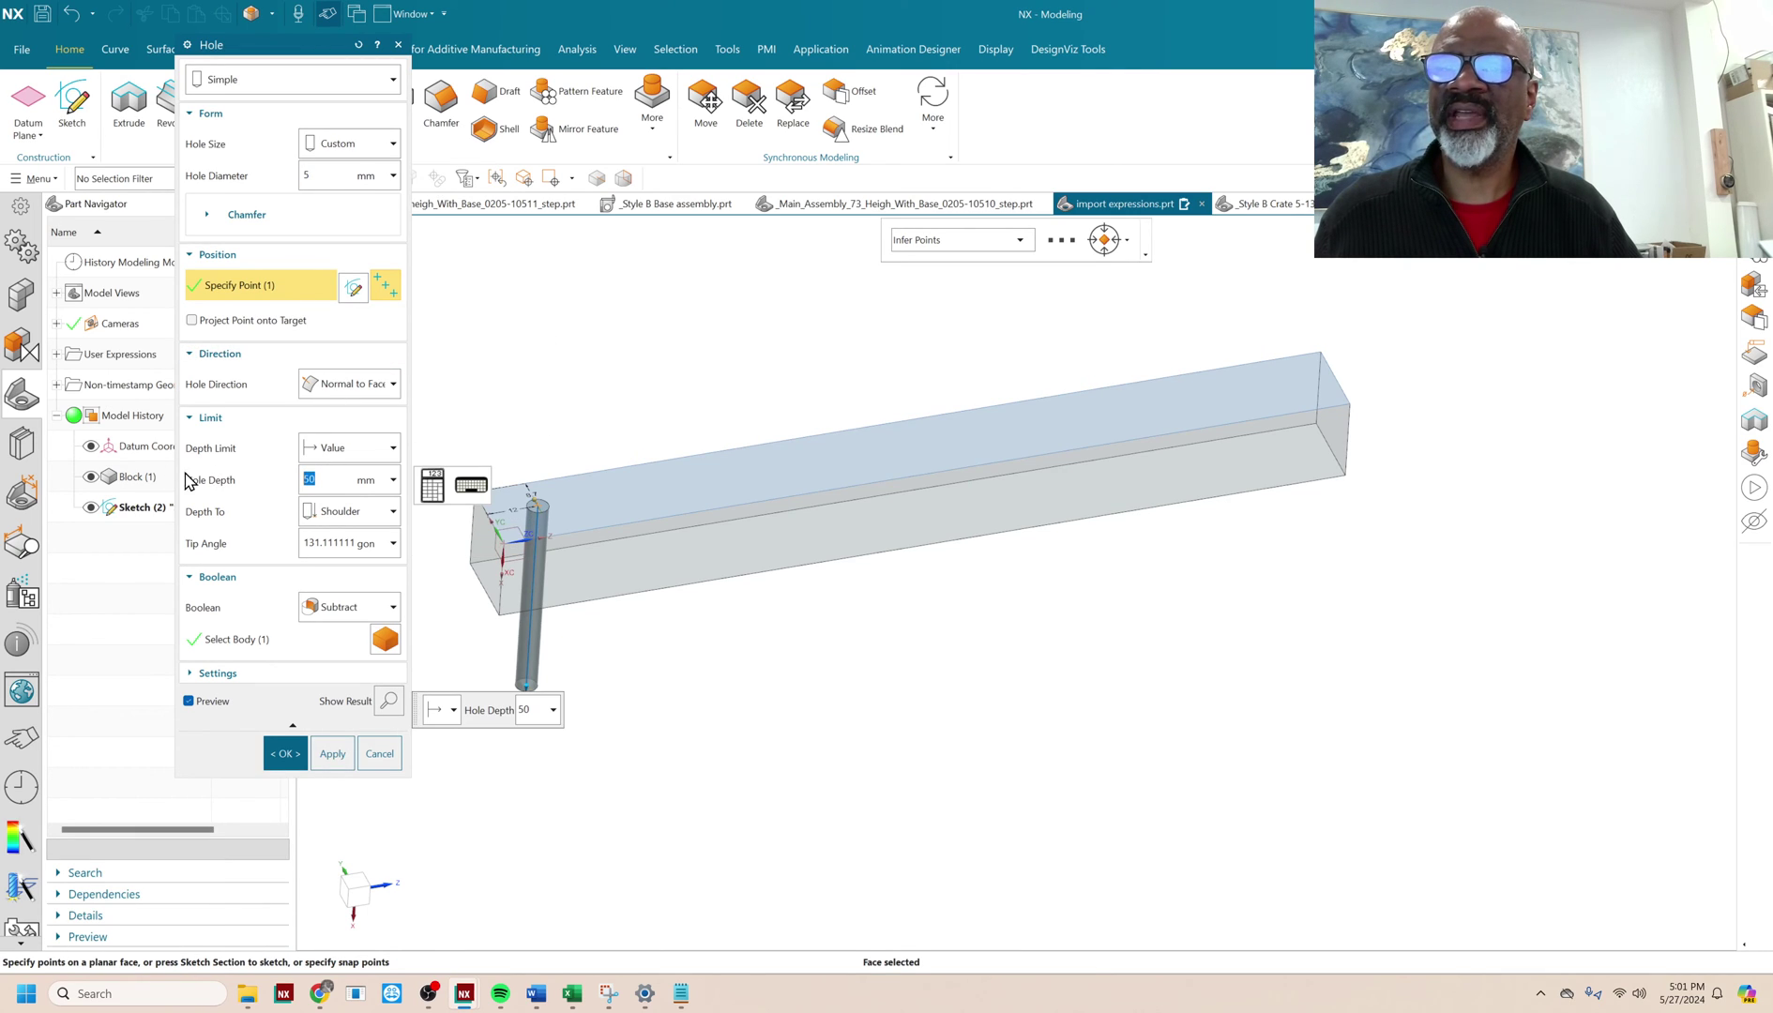
click(333, 174)
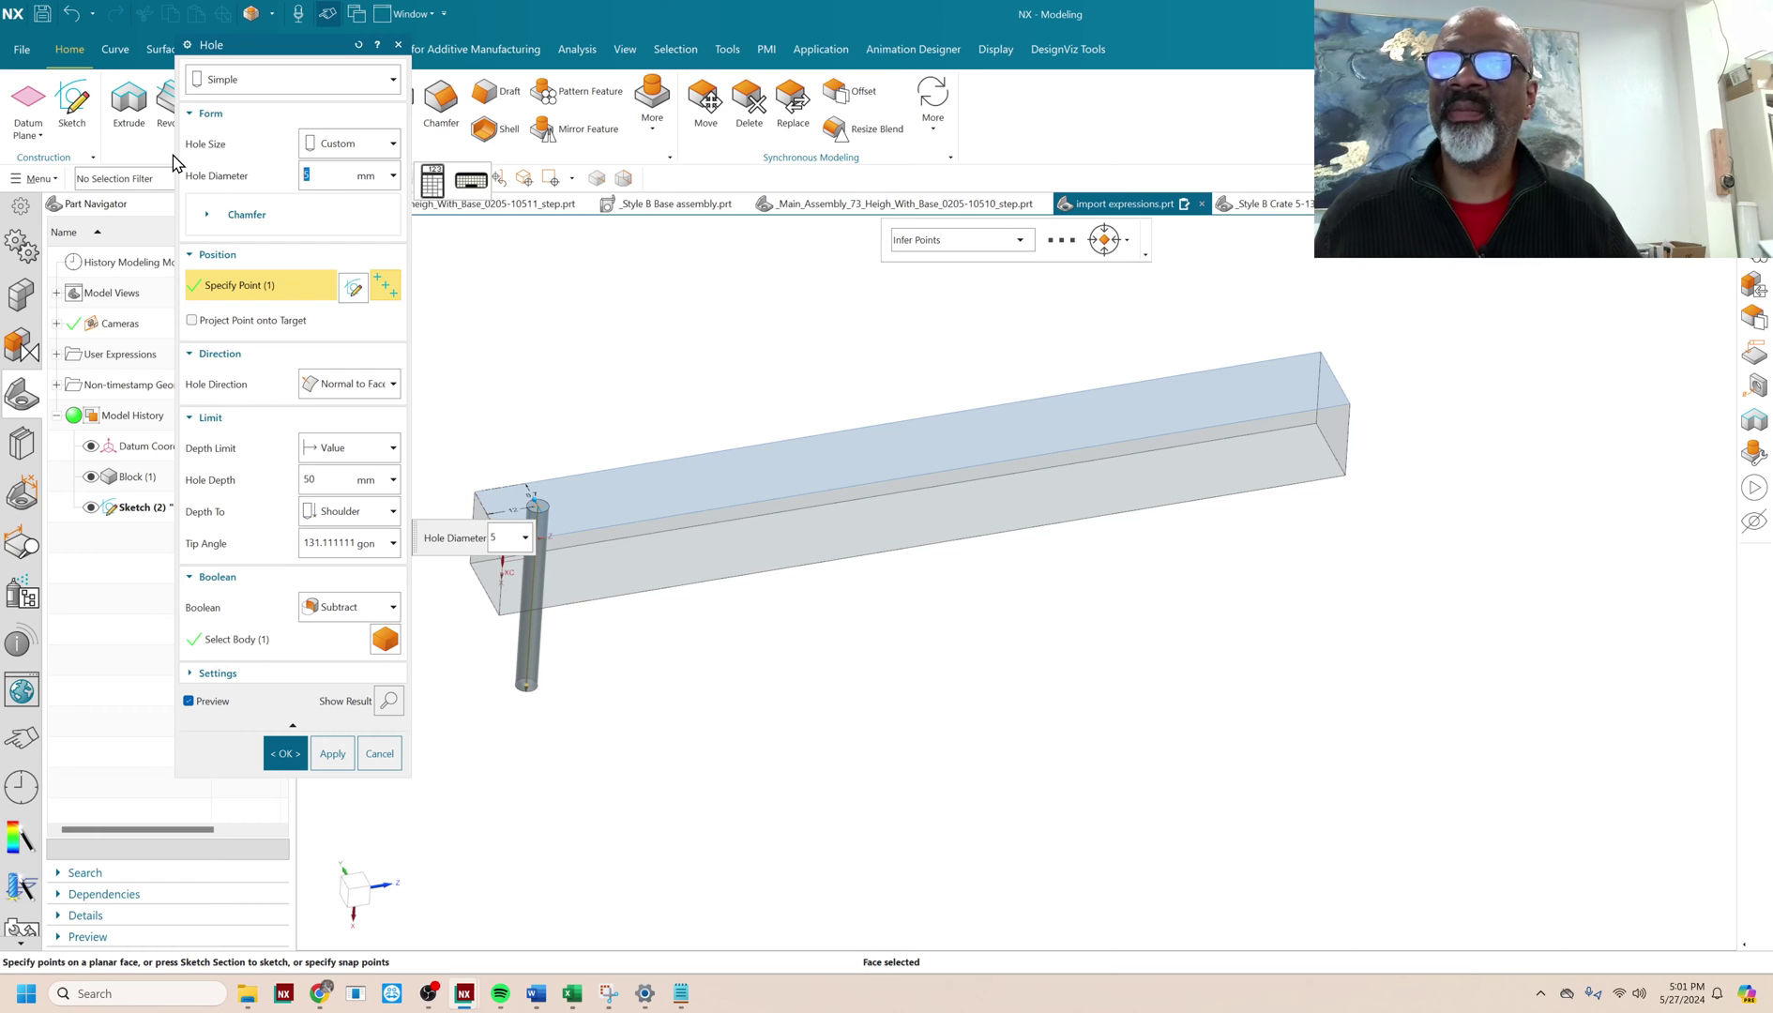
text(hole_dia)
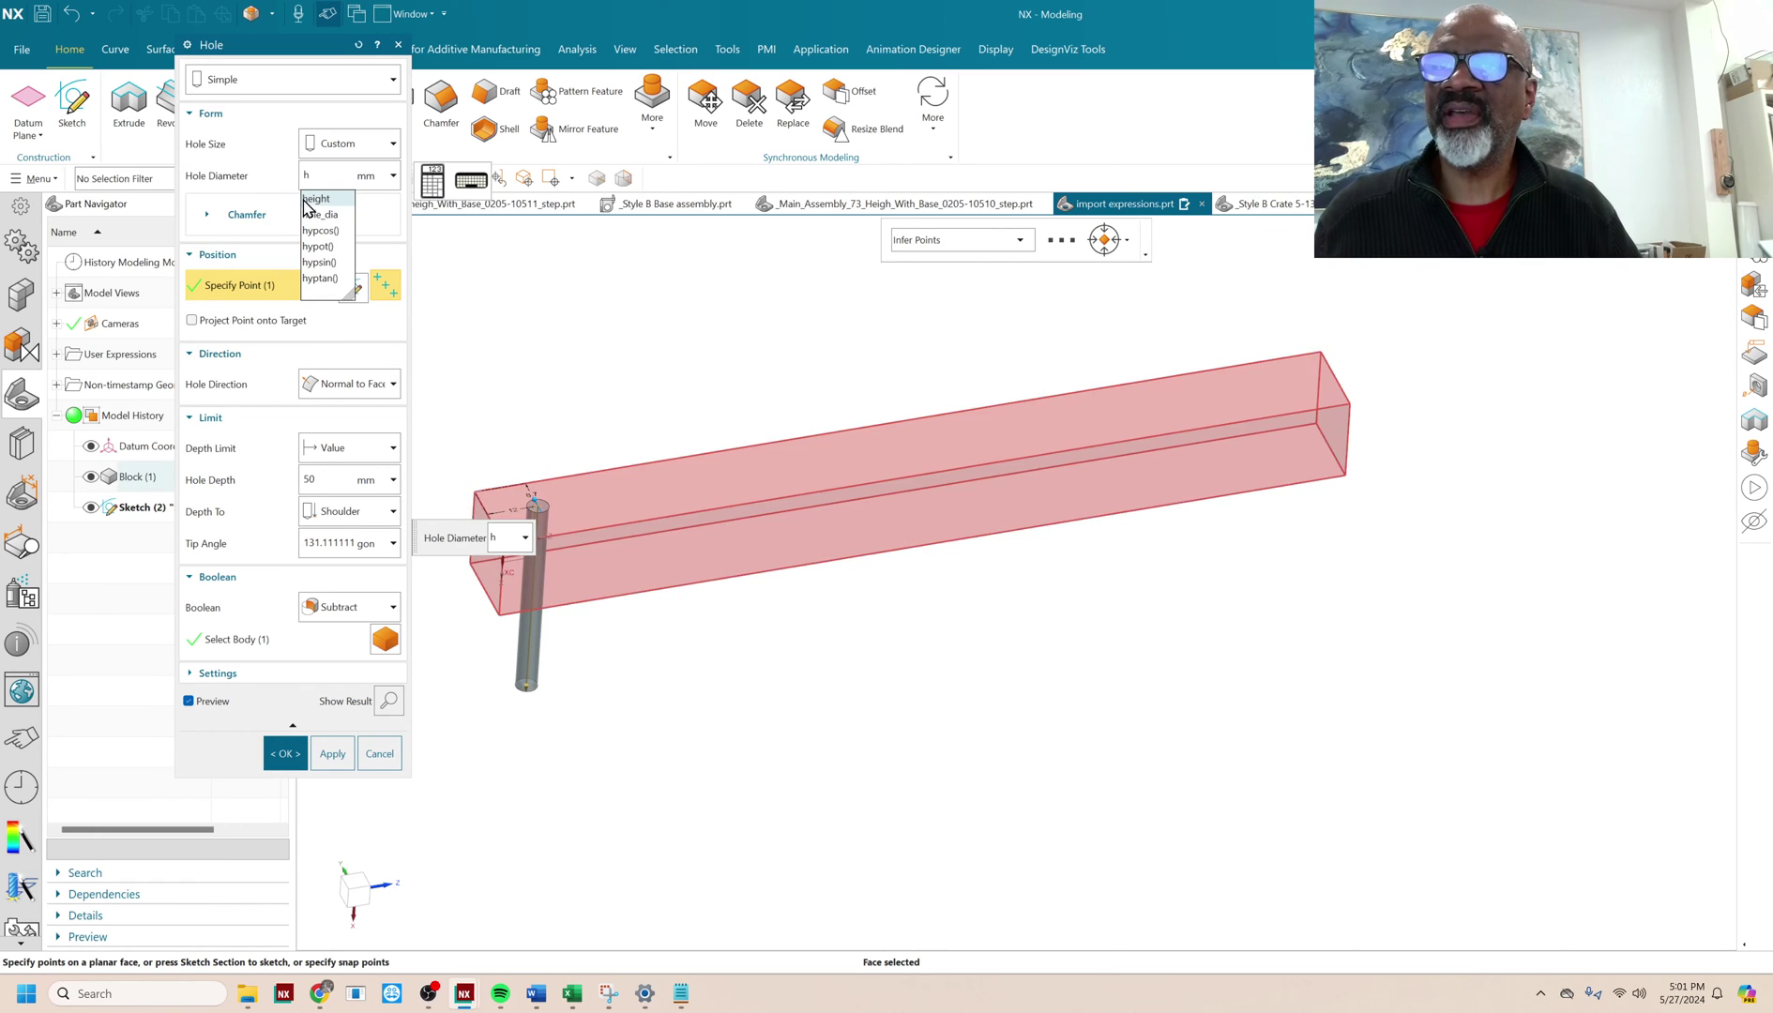
click(332, 753)
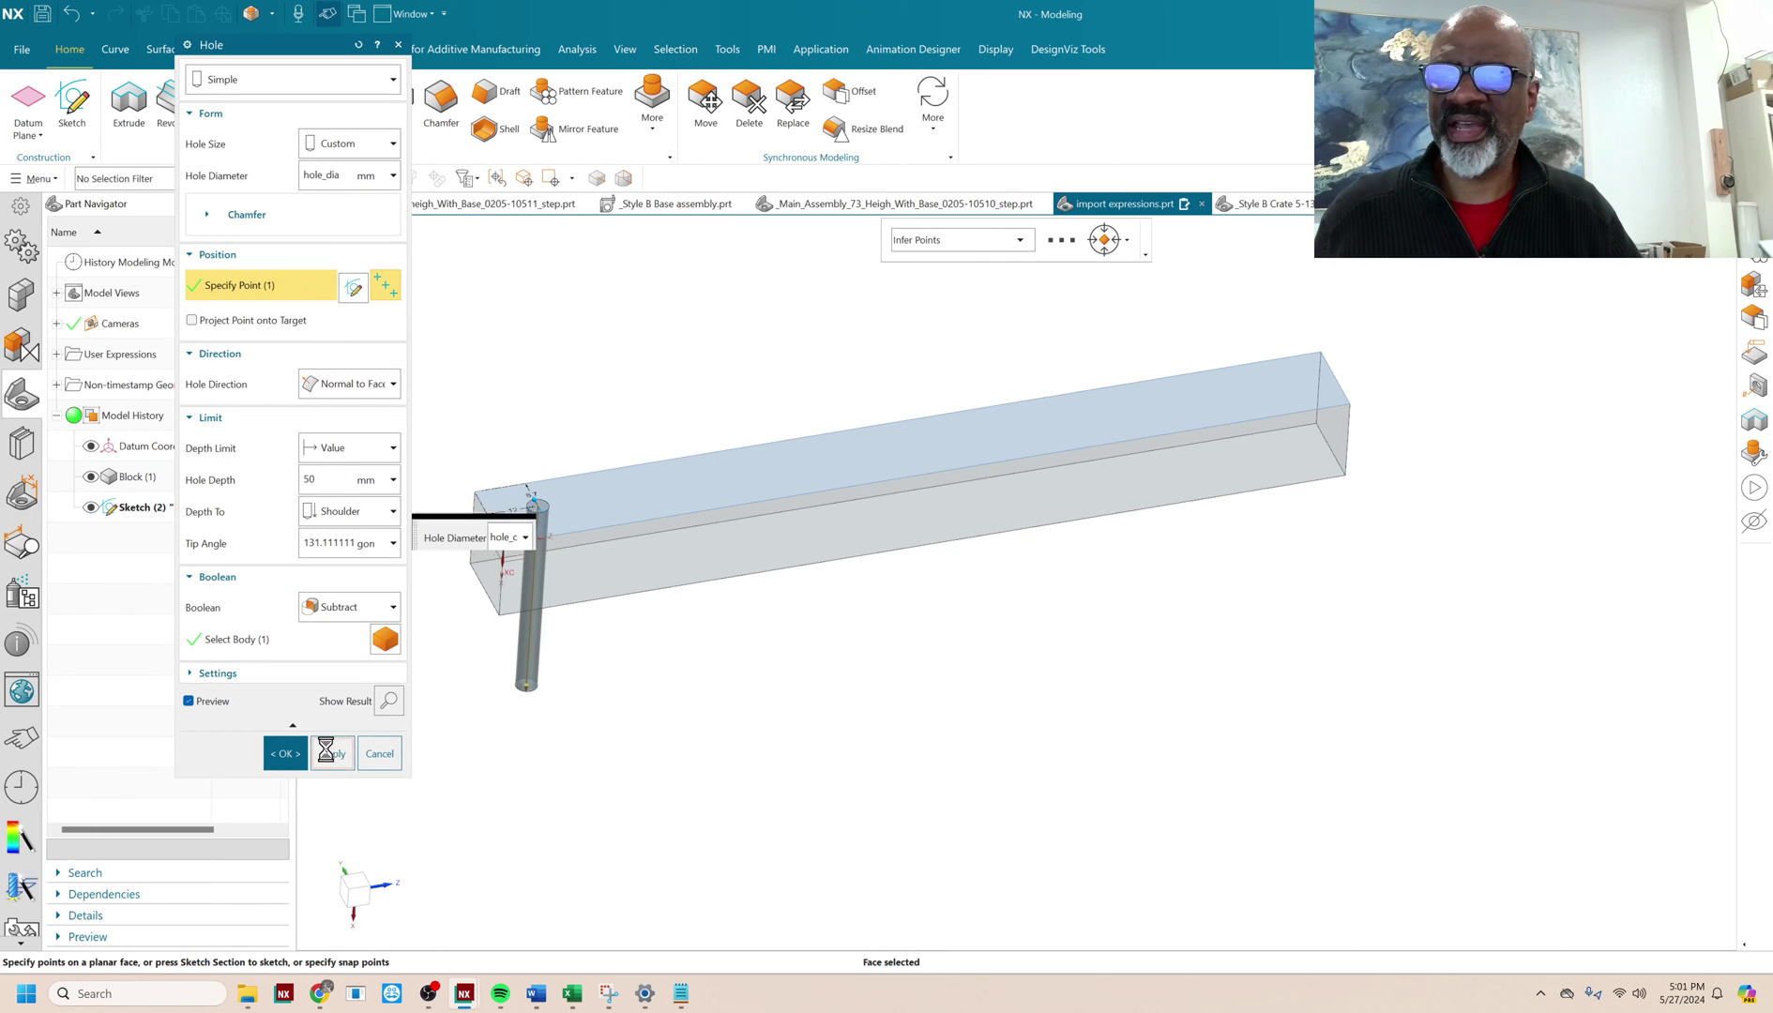
click(383, 754)
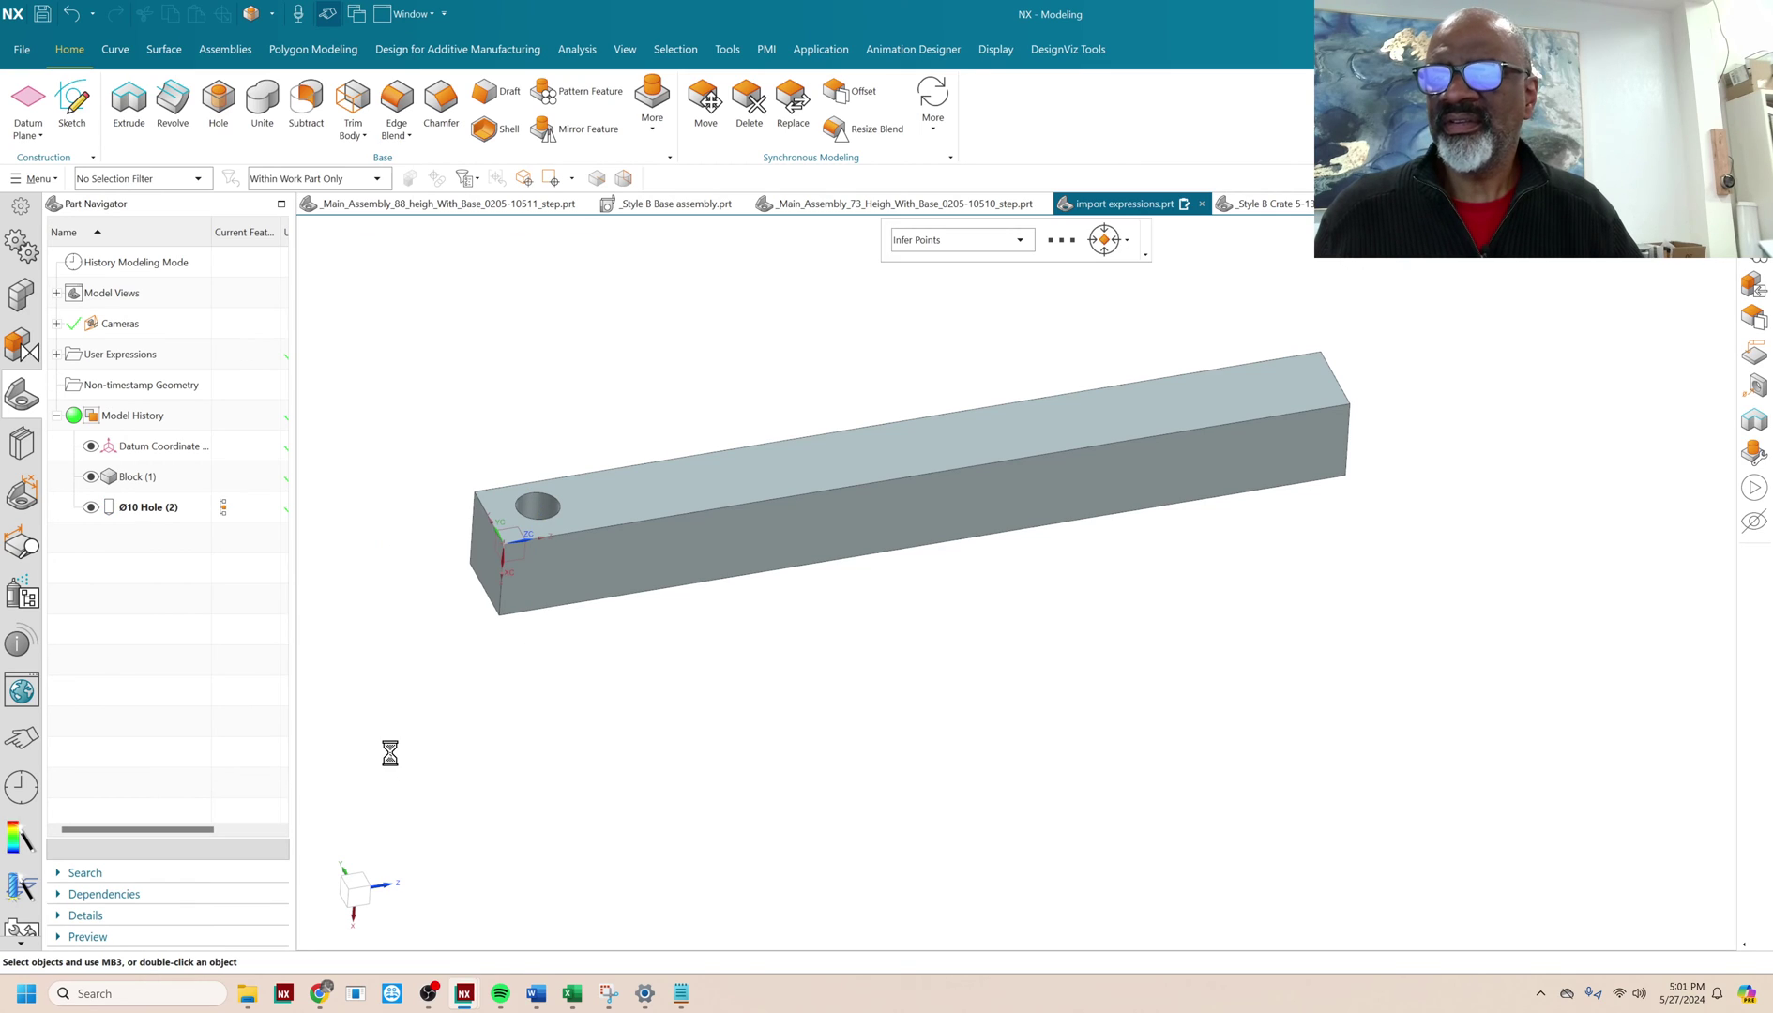
- Create a linear pattern of the hole along the bar, count by formula and pitch driven by spacing
click(579, 97)
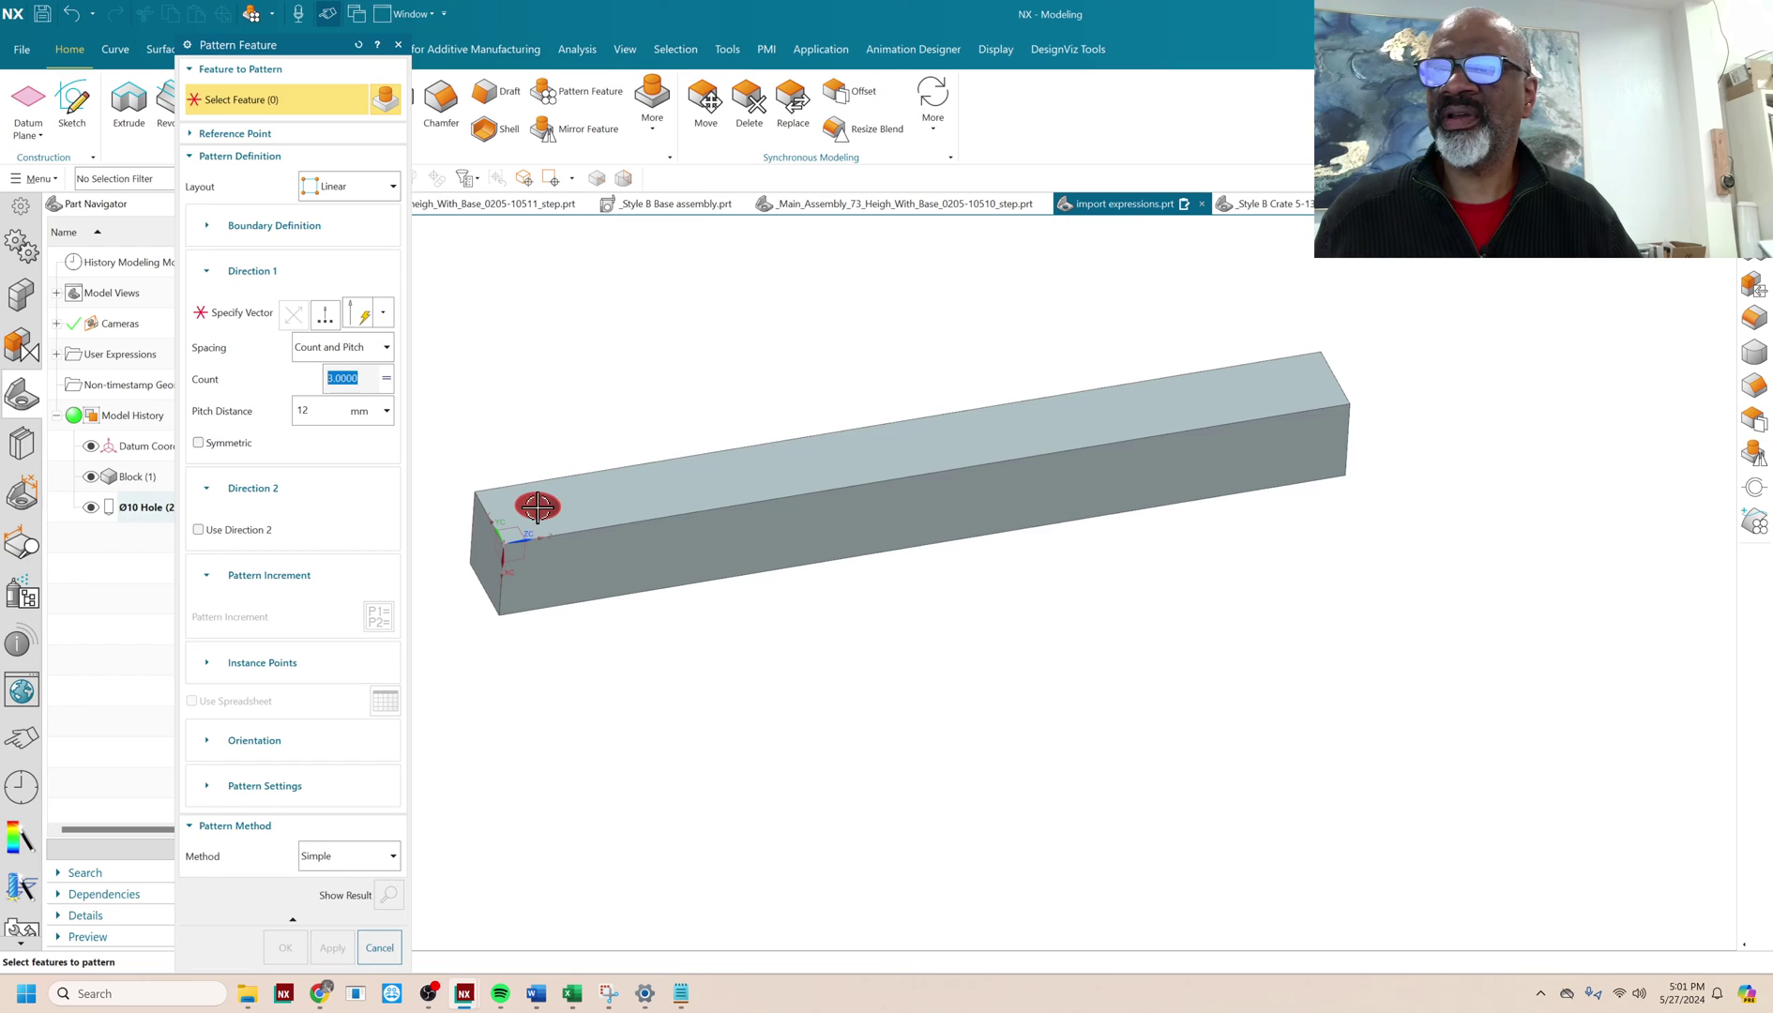
click(234, 312)
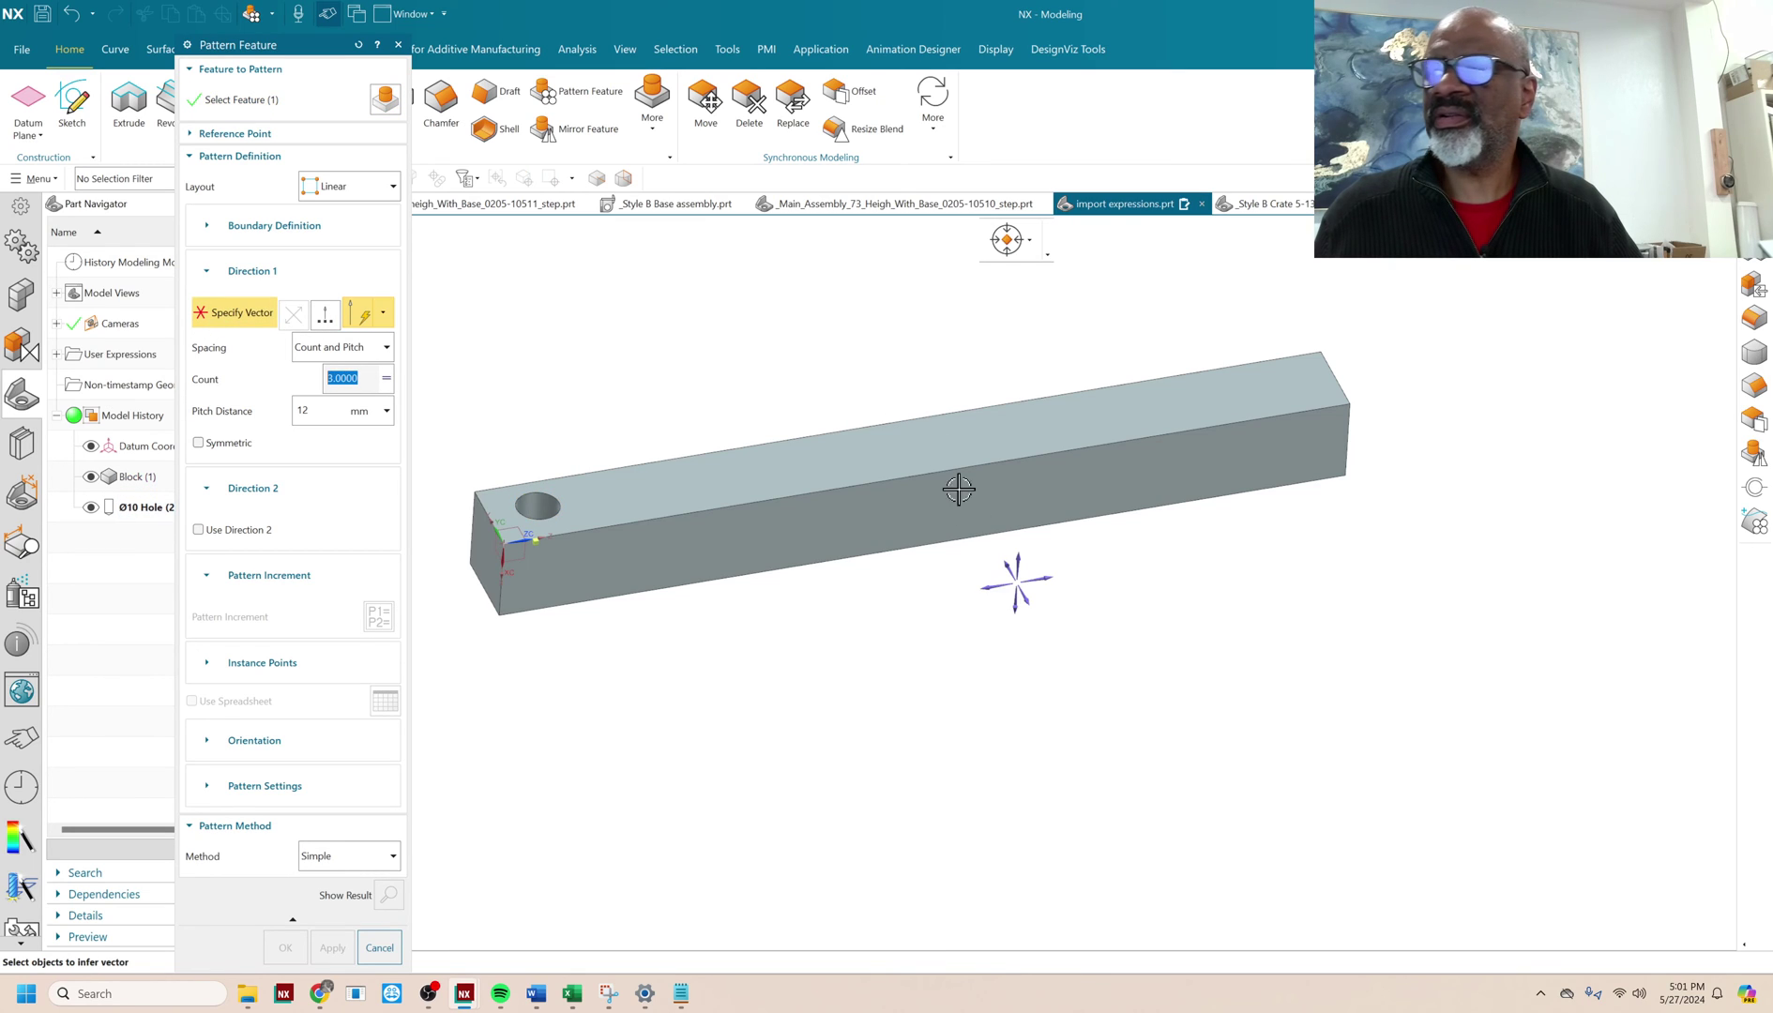
click(989, 504)
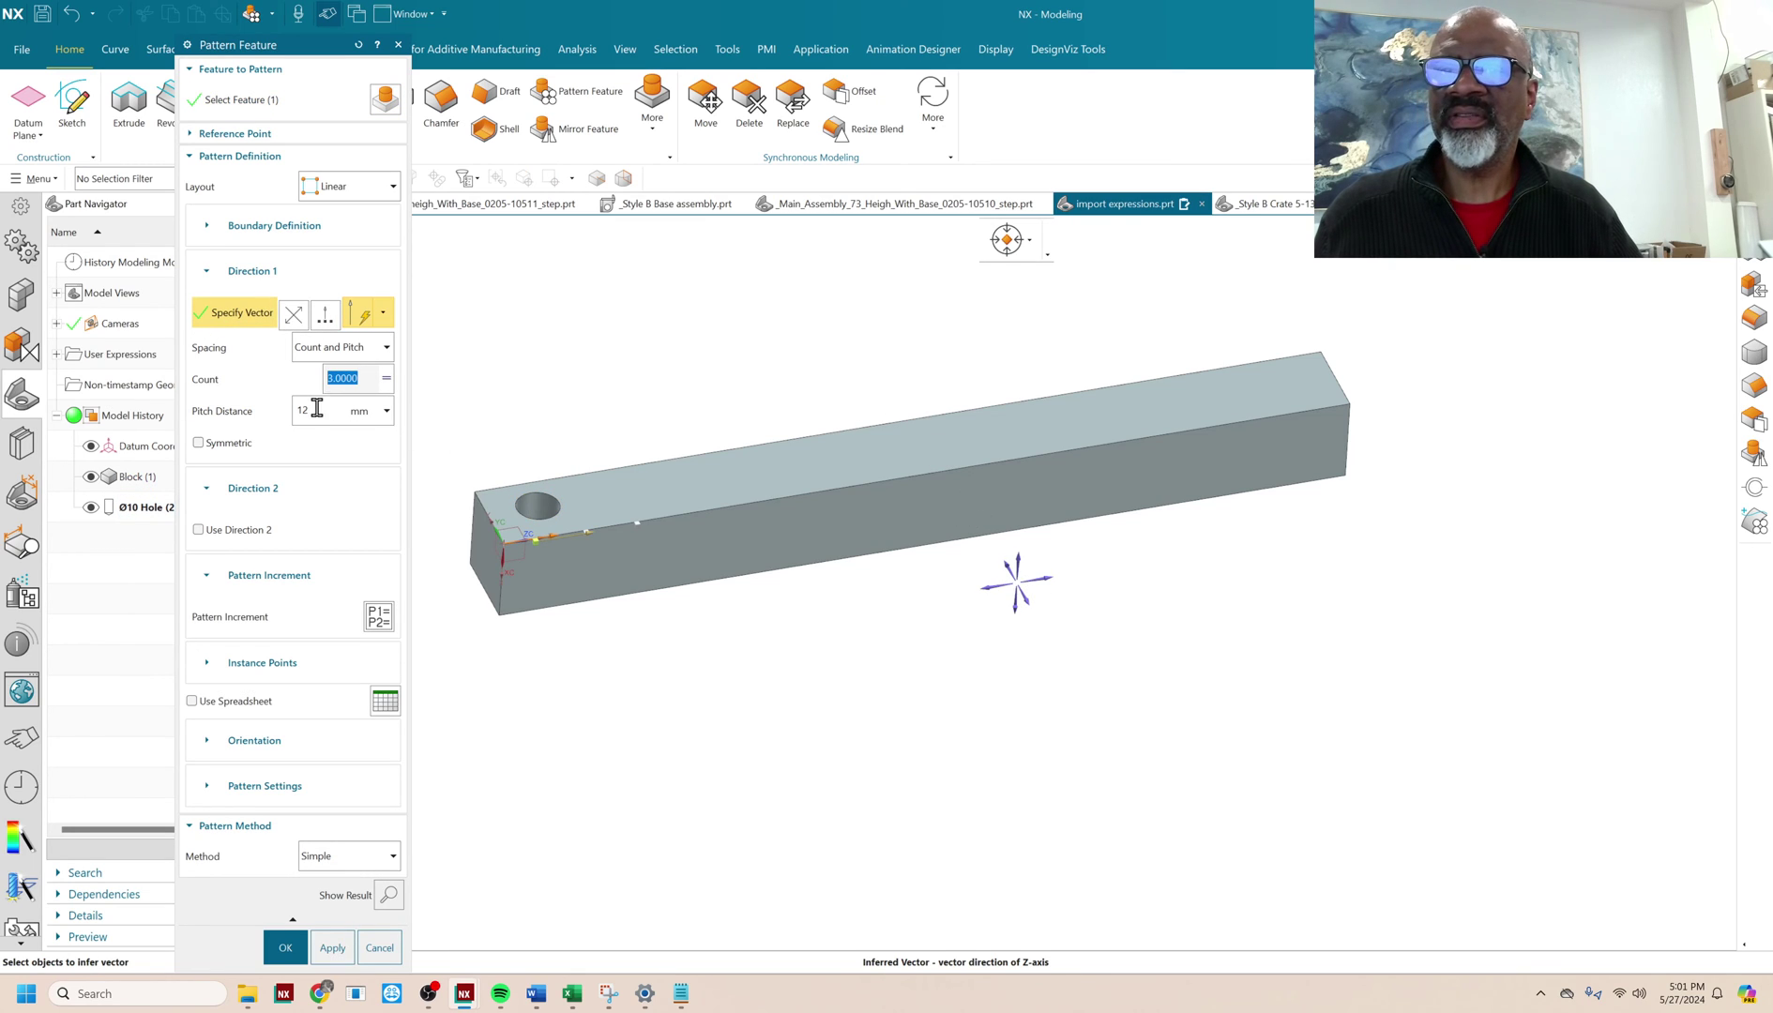
click(385, 379)
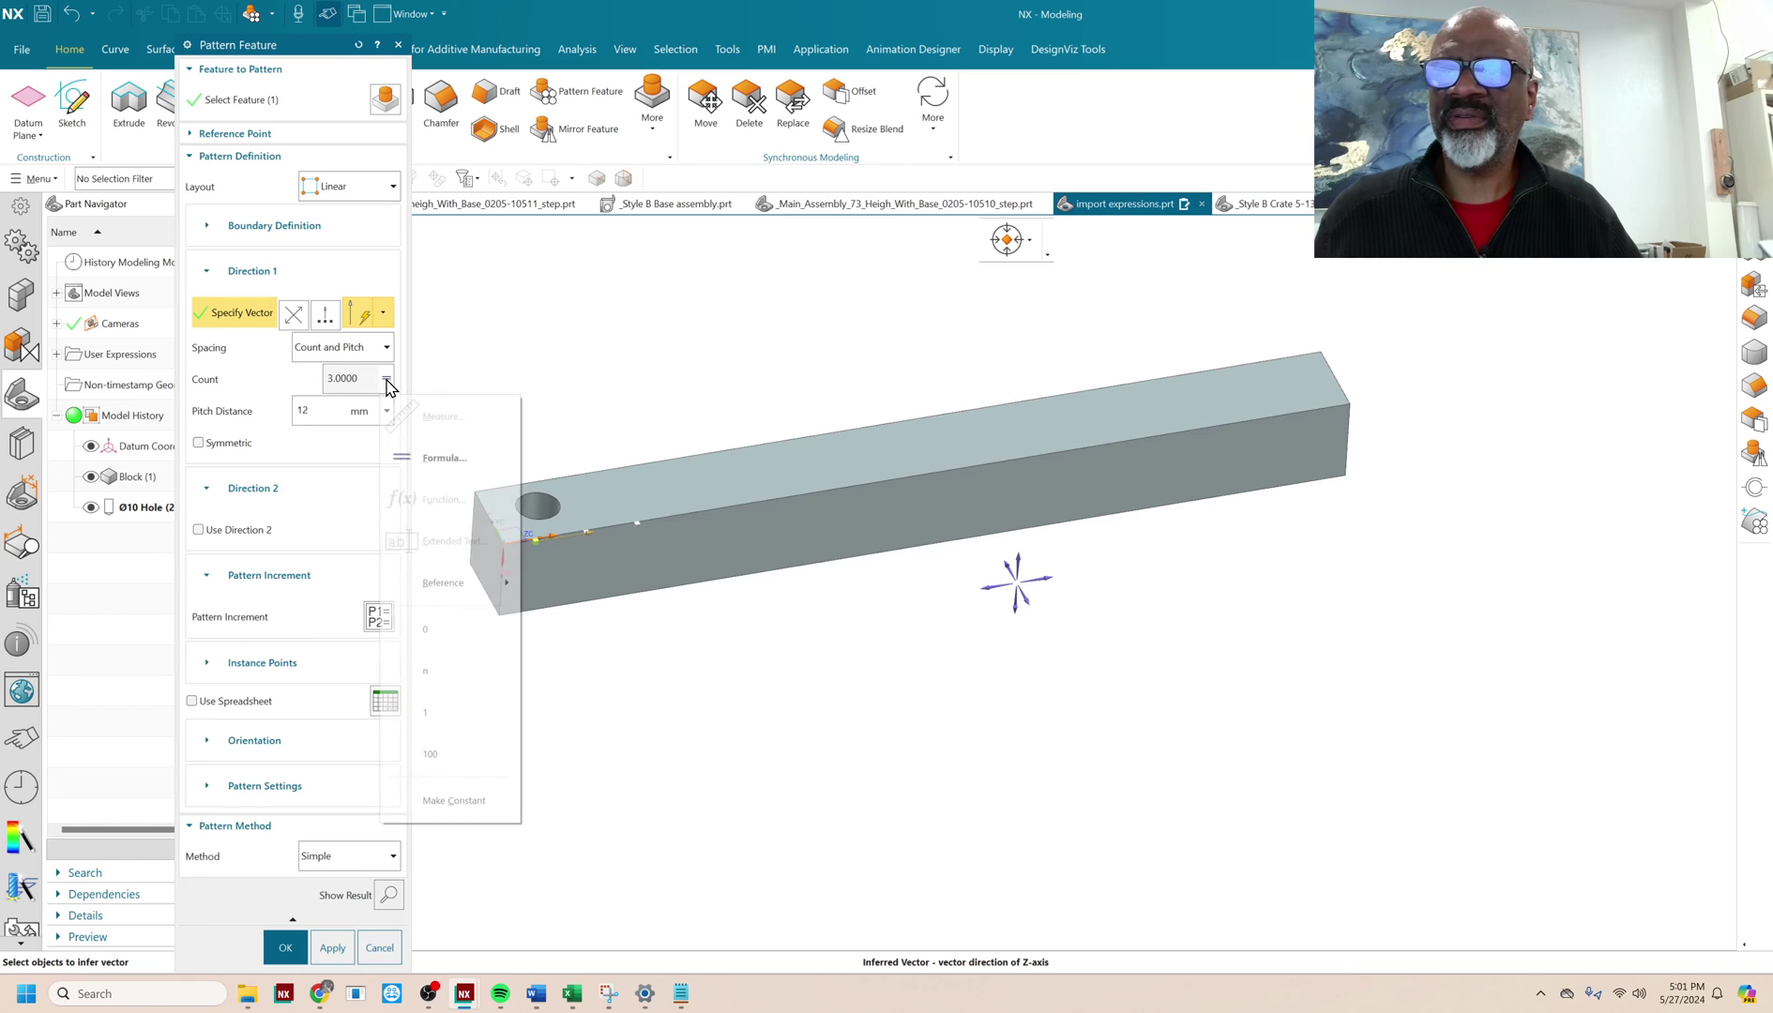
click(415, 455)
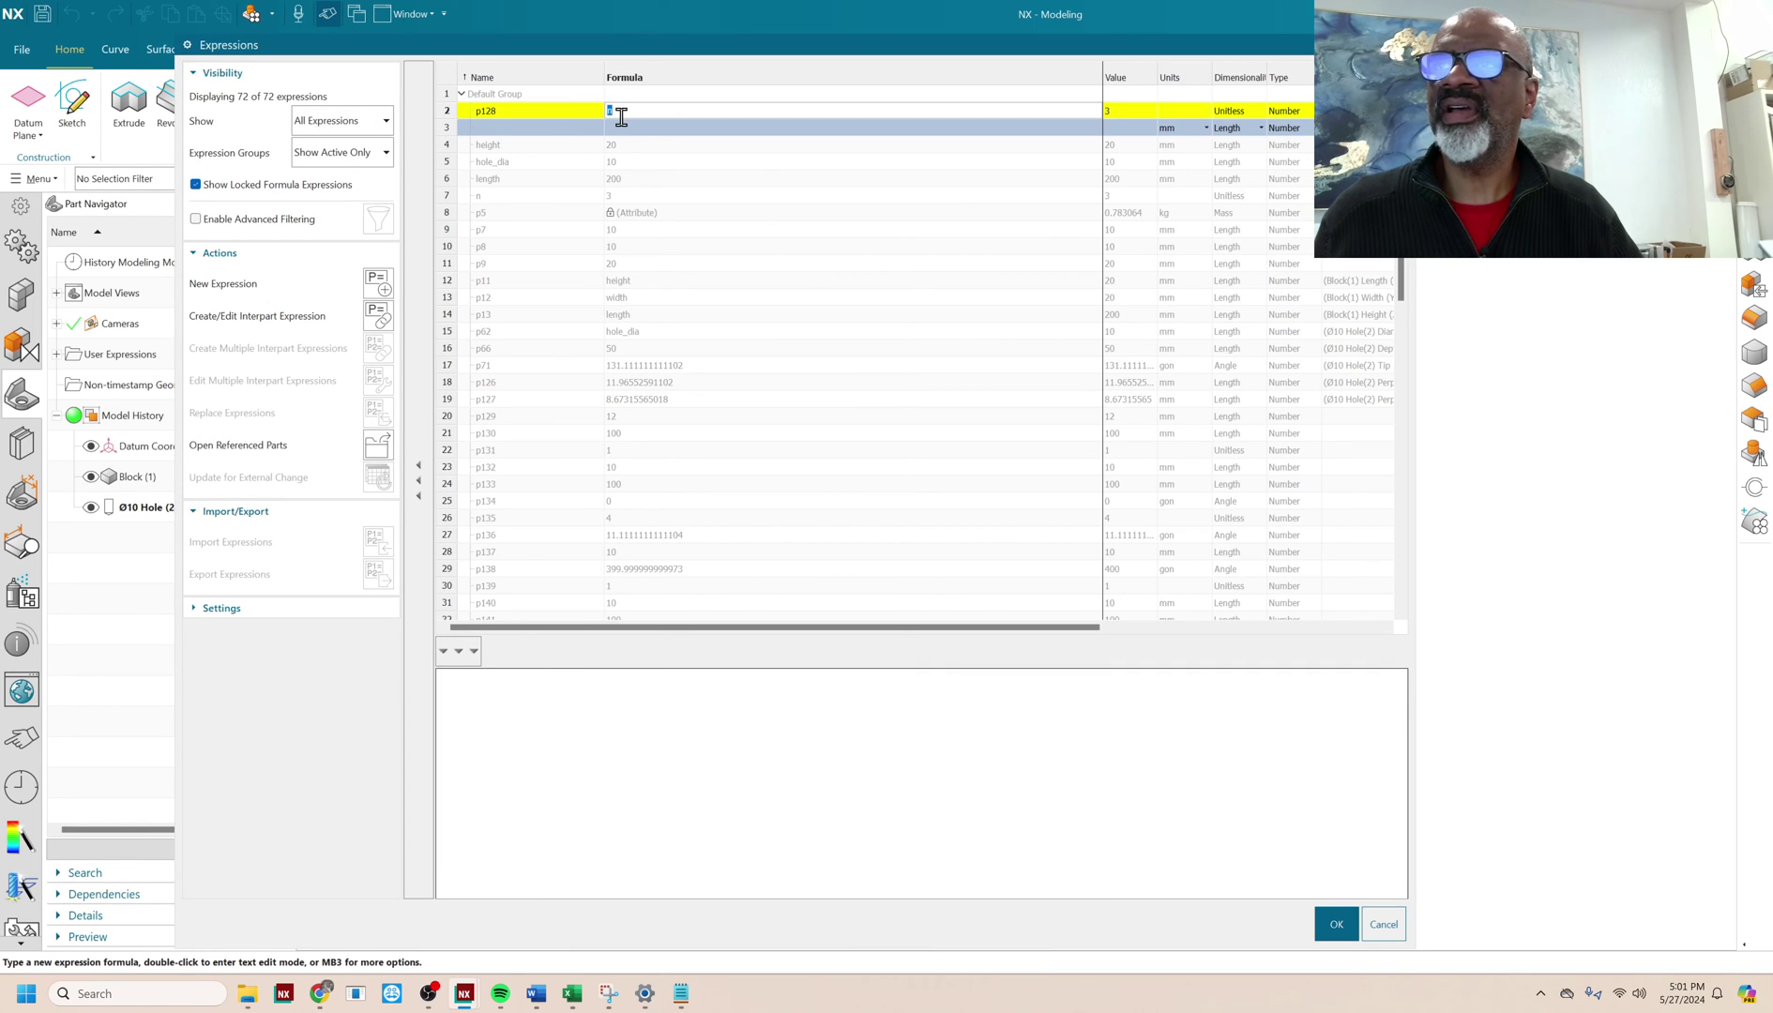
click(1335, 926)
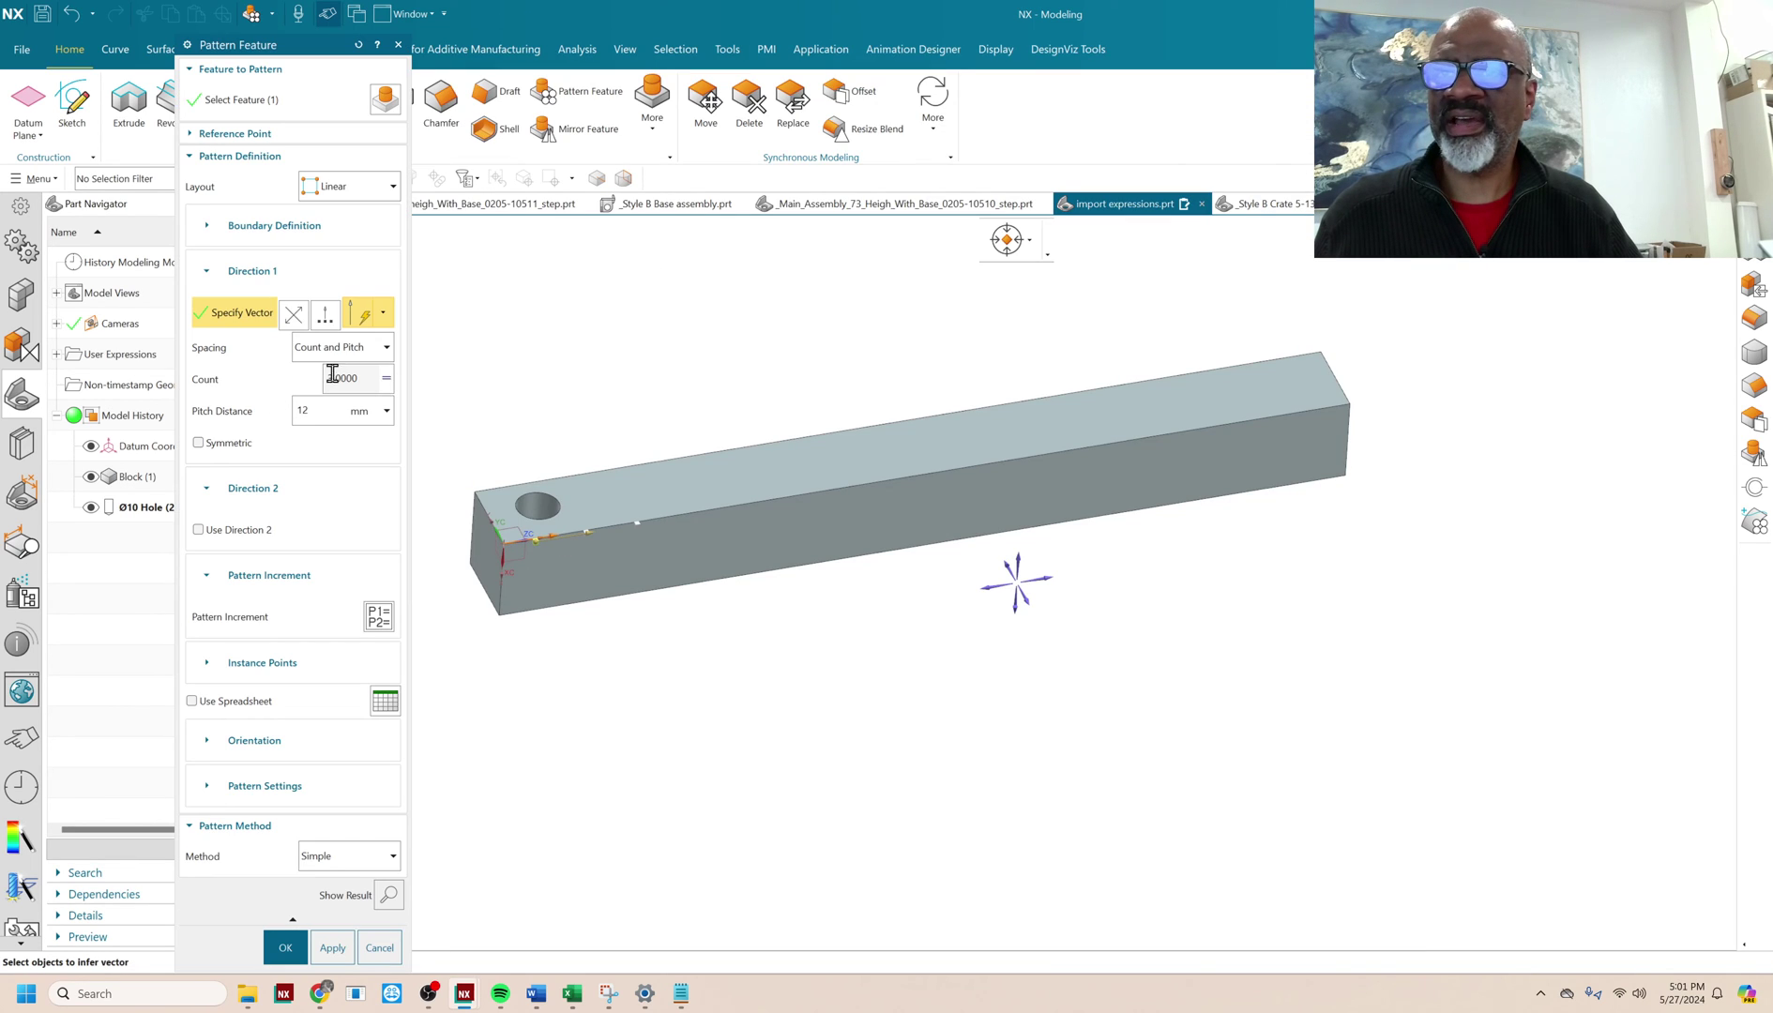
click(317, 413)
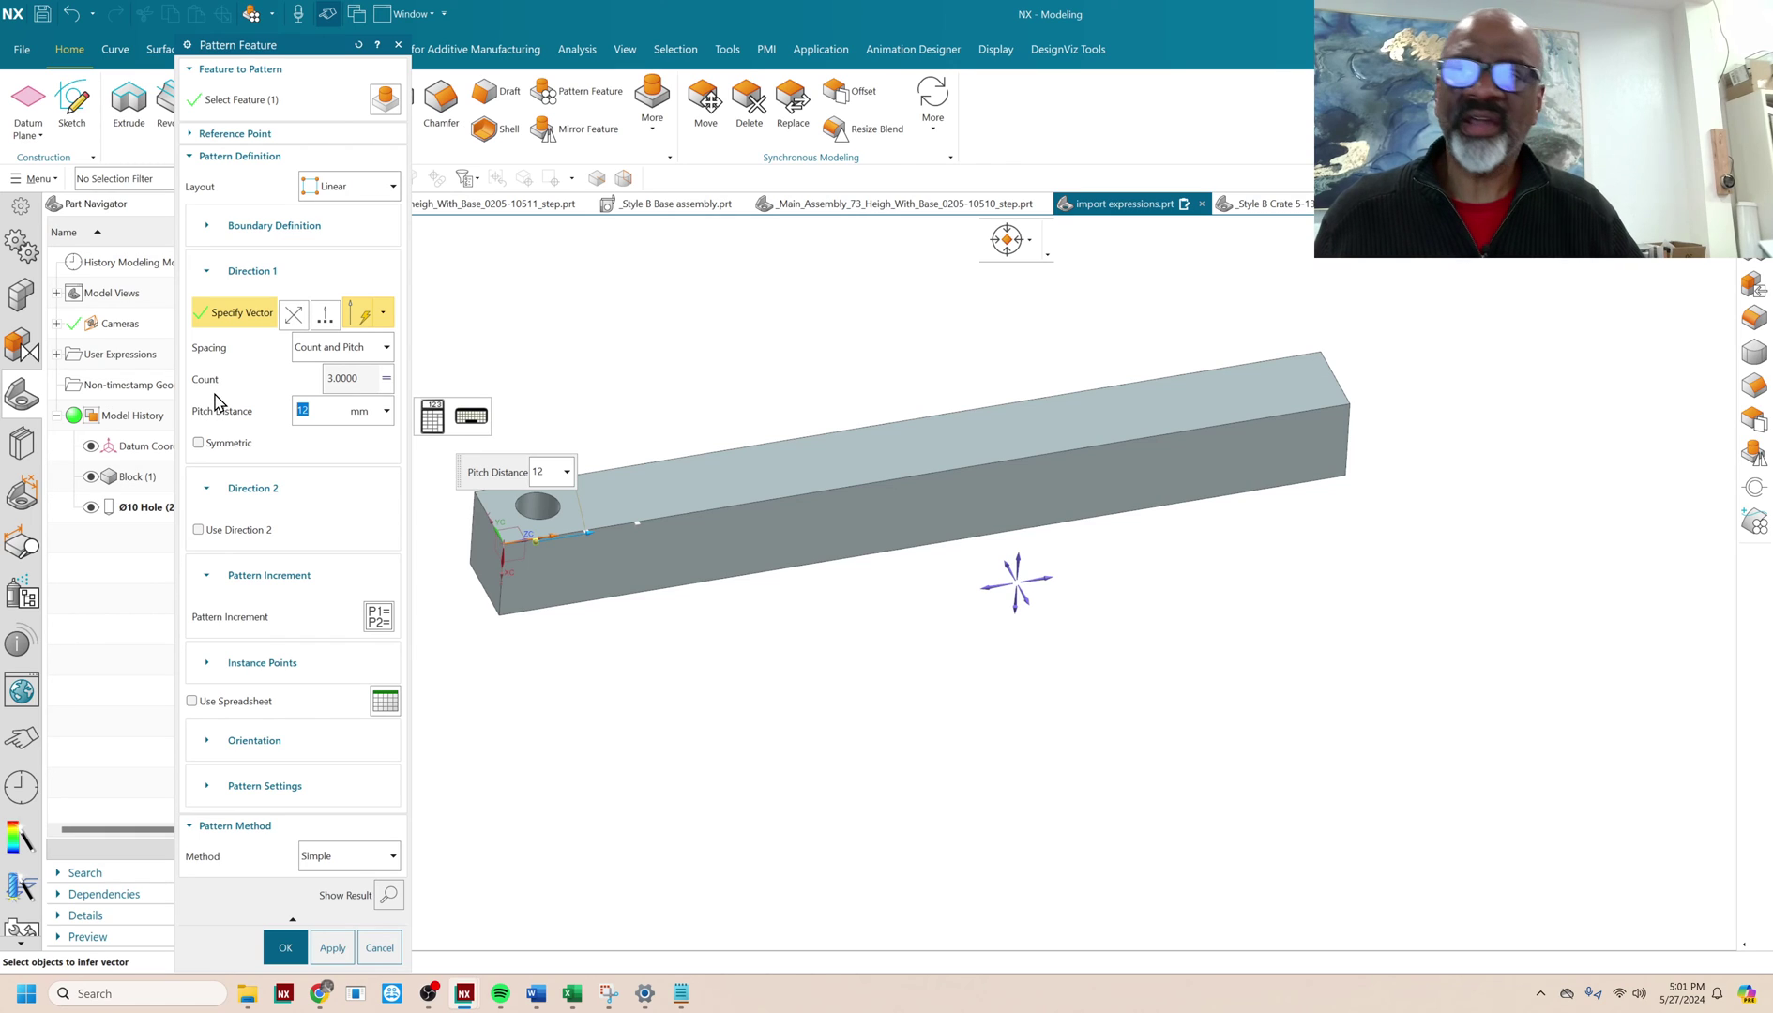
text(sp)
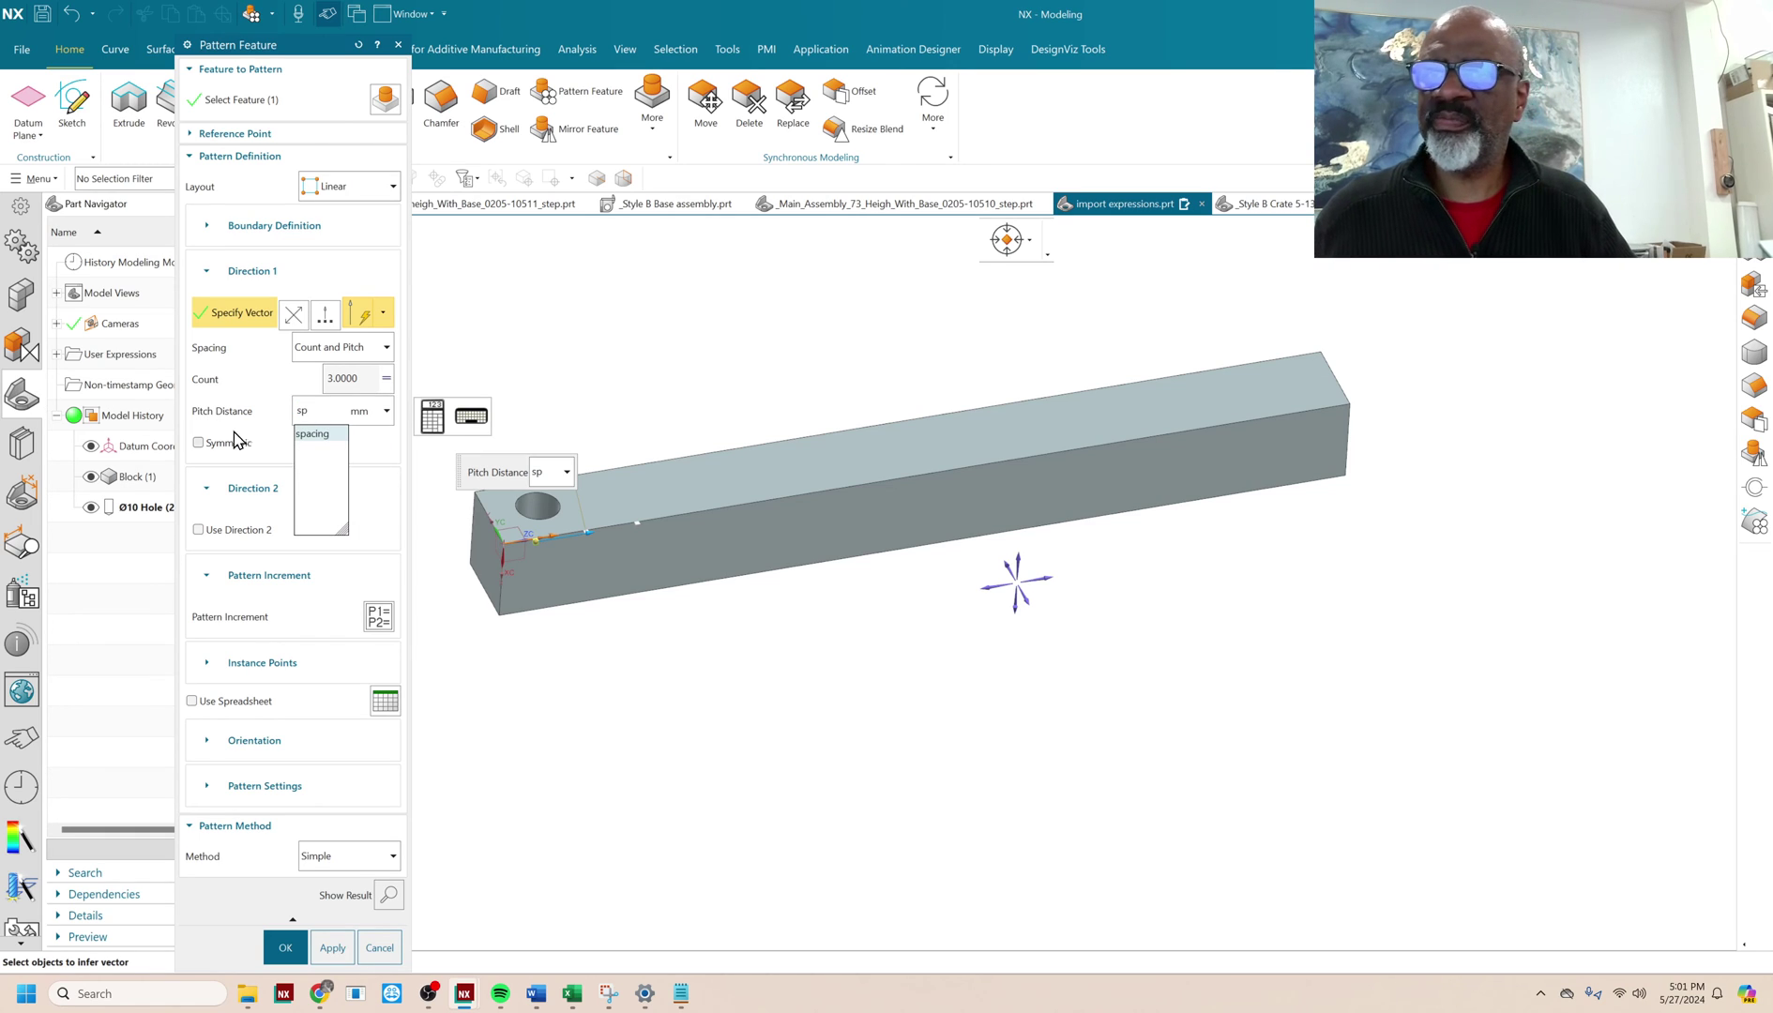
click(316, 435)
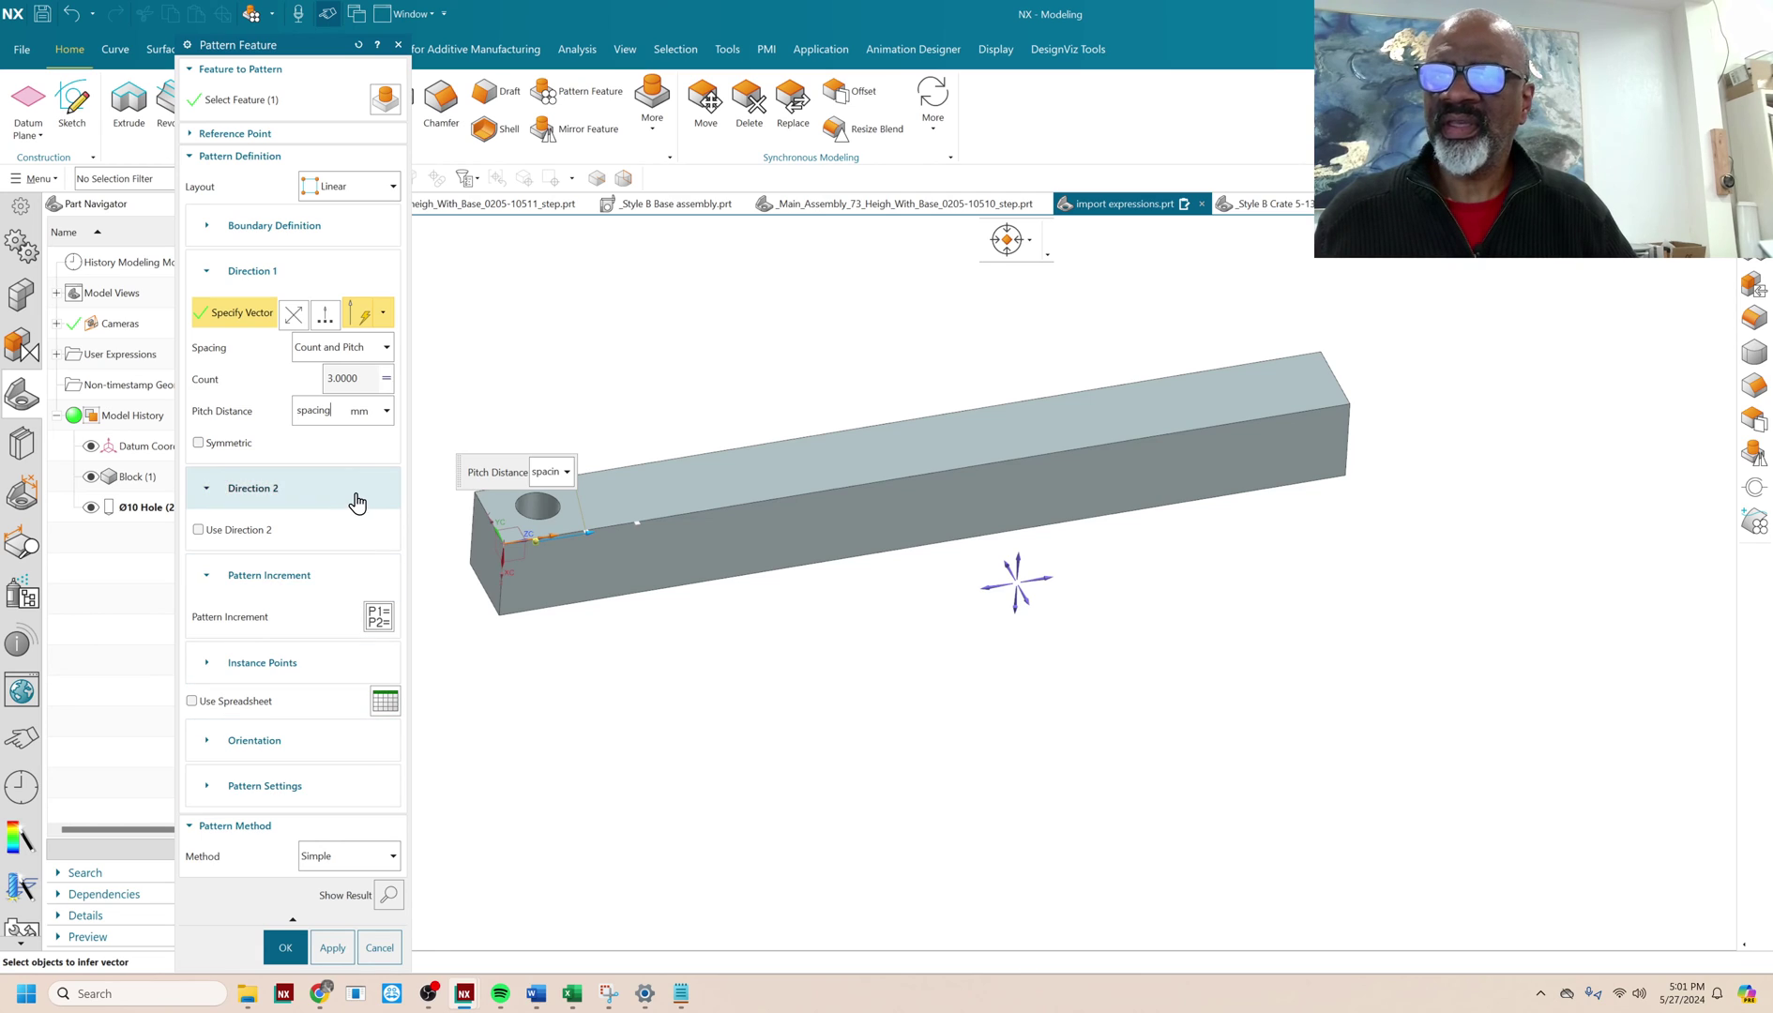
click(286, 948)
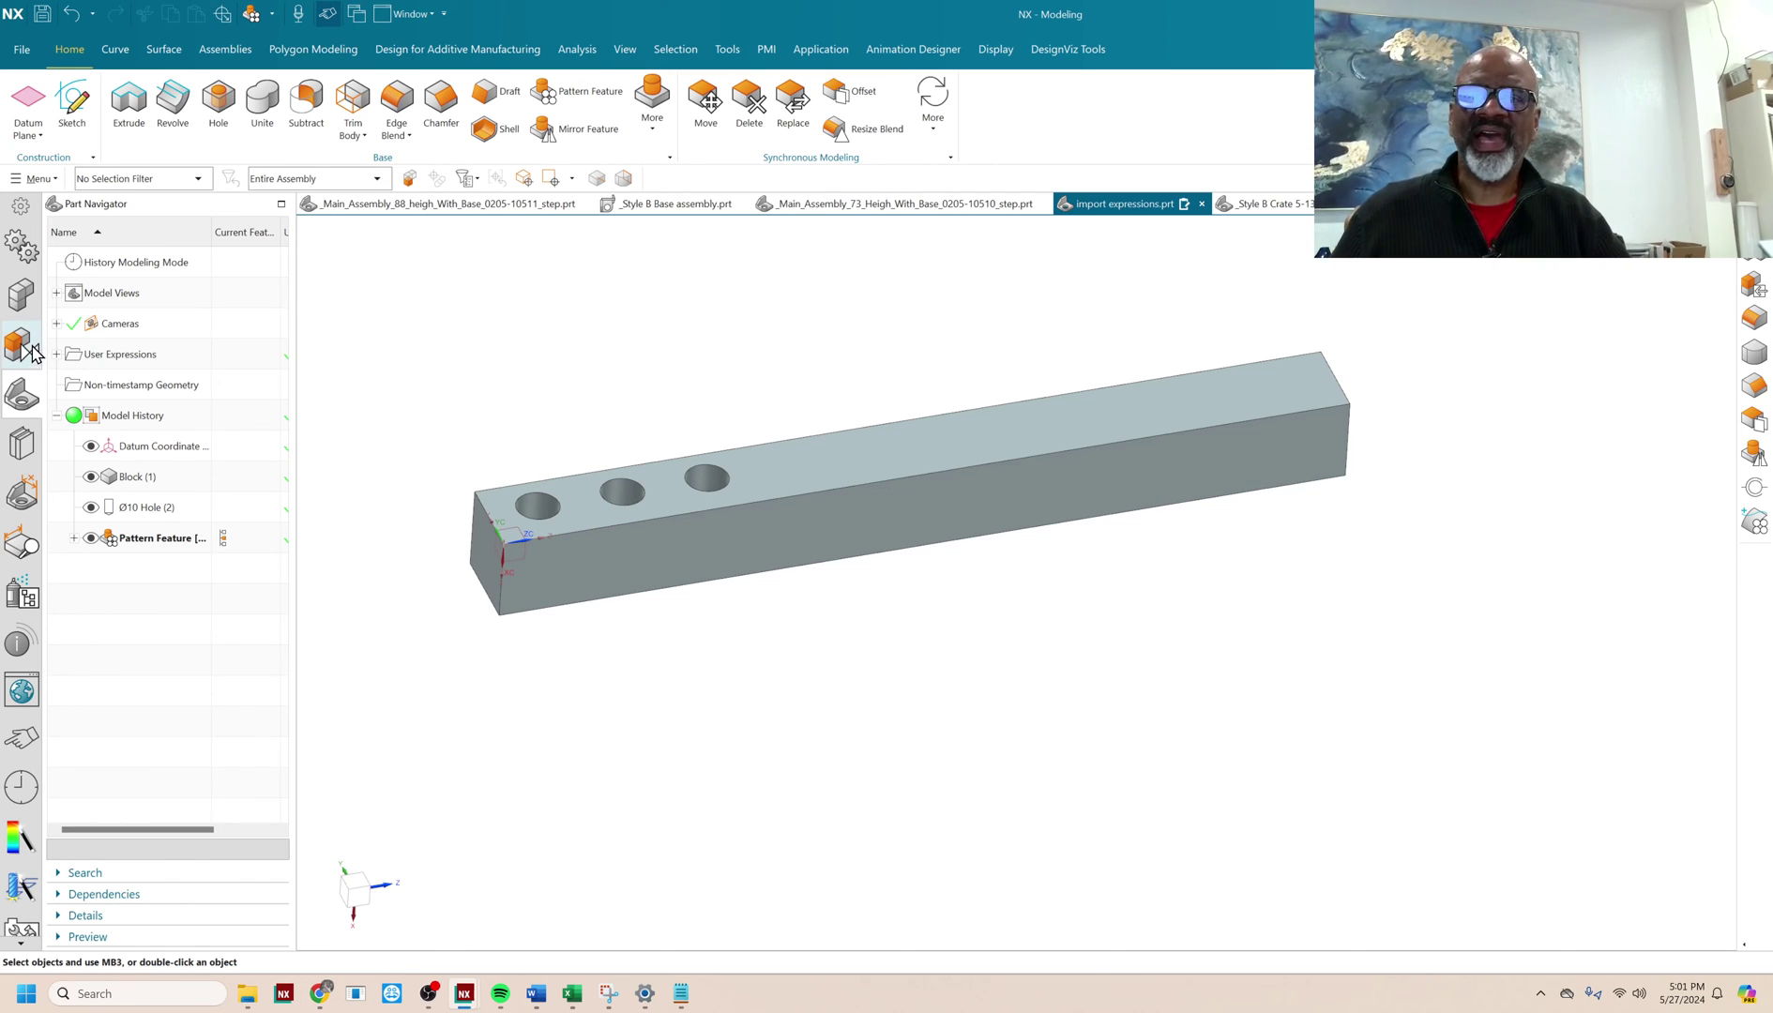
- Expand User Expressions in the Part Navigator to list the imported expressions
click(57, 354)
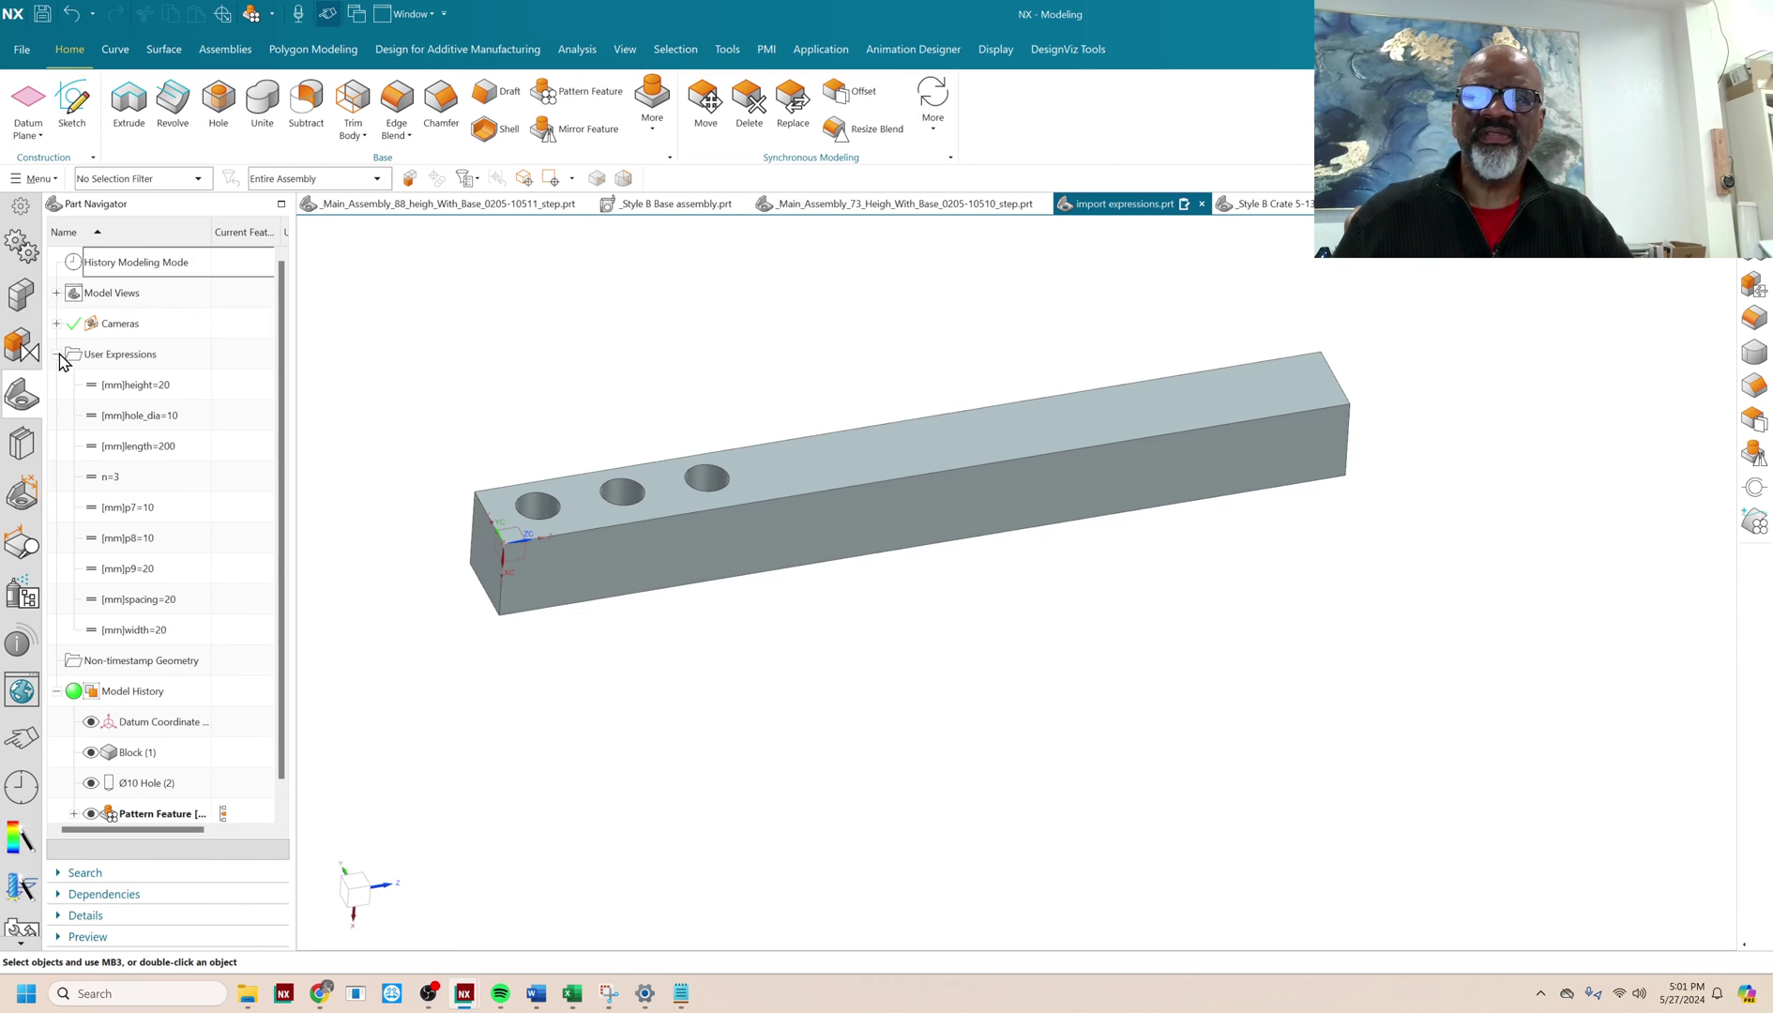
scroll(289, 396, down, 1)
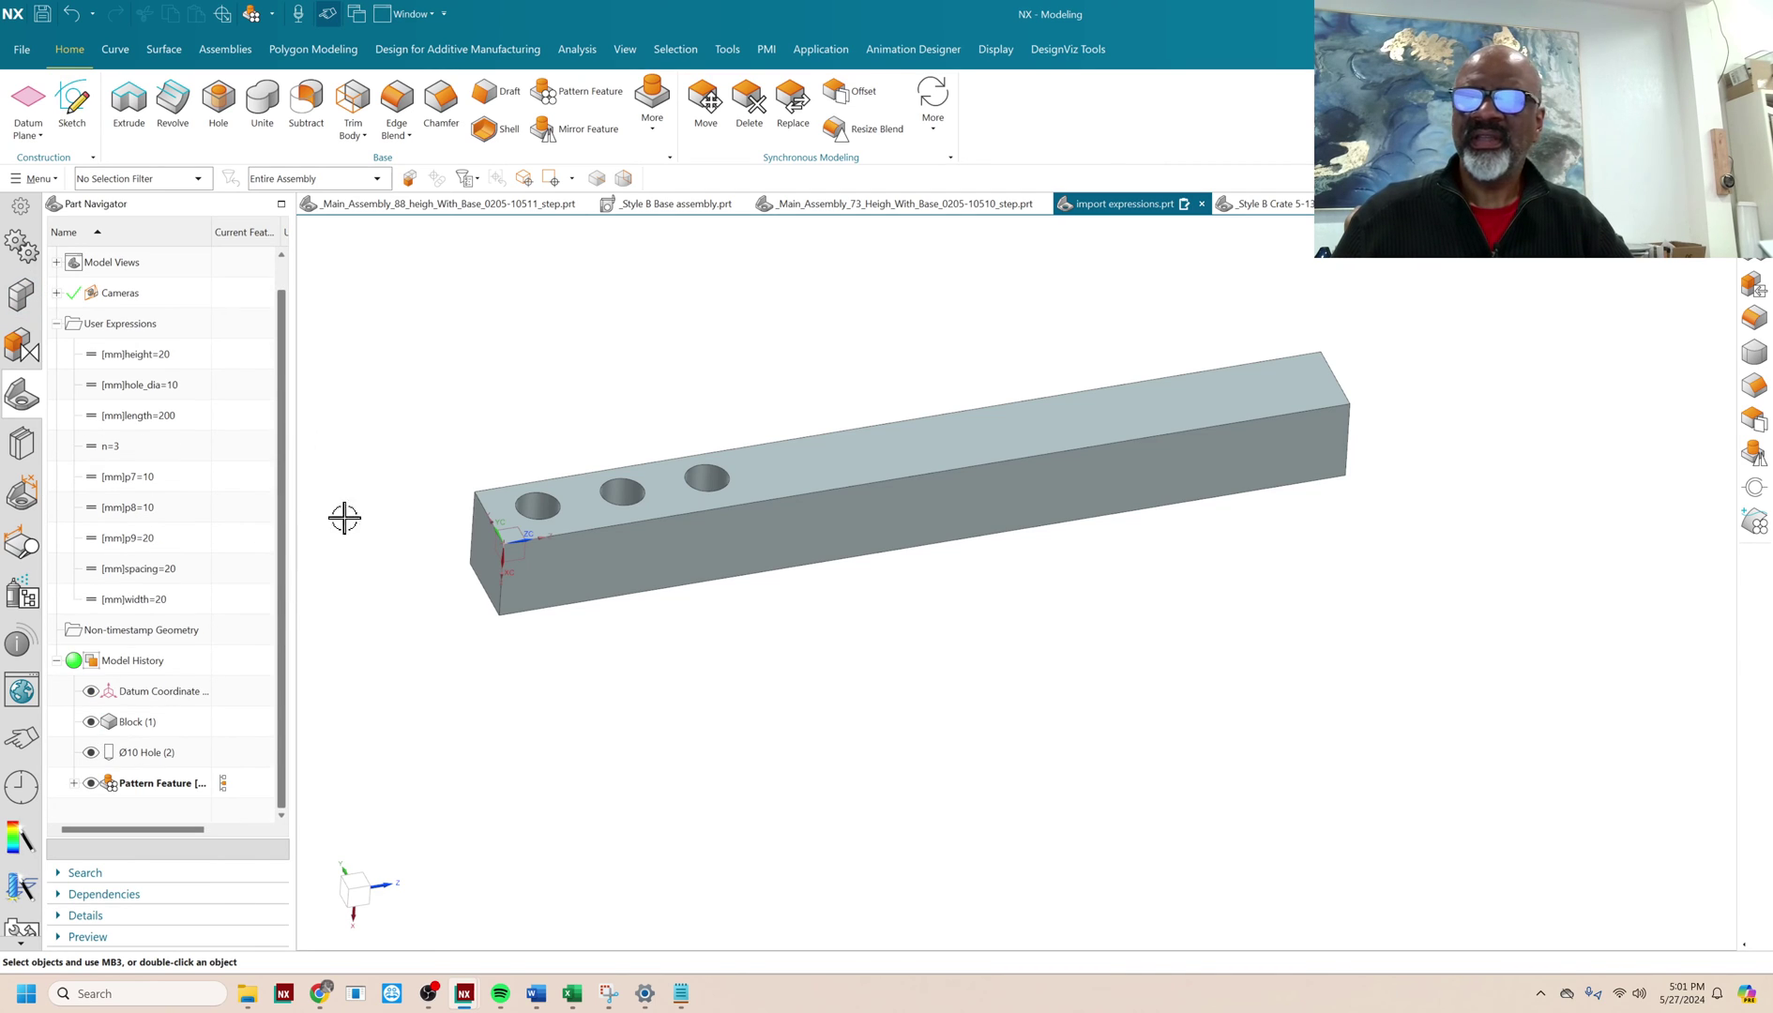
middle_drag(805, 367, 804, 371)
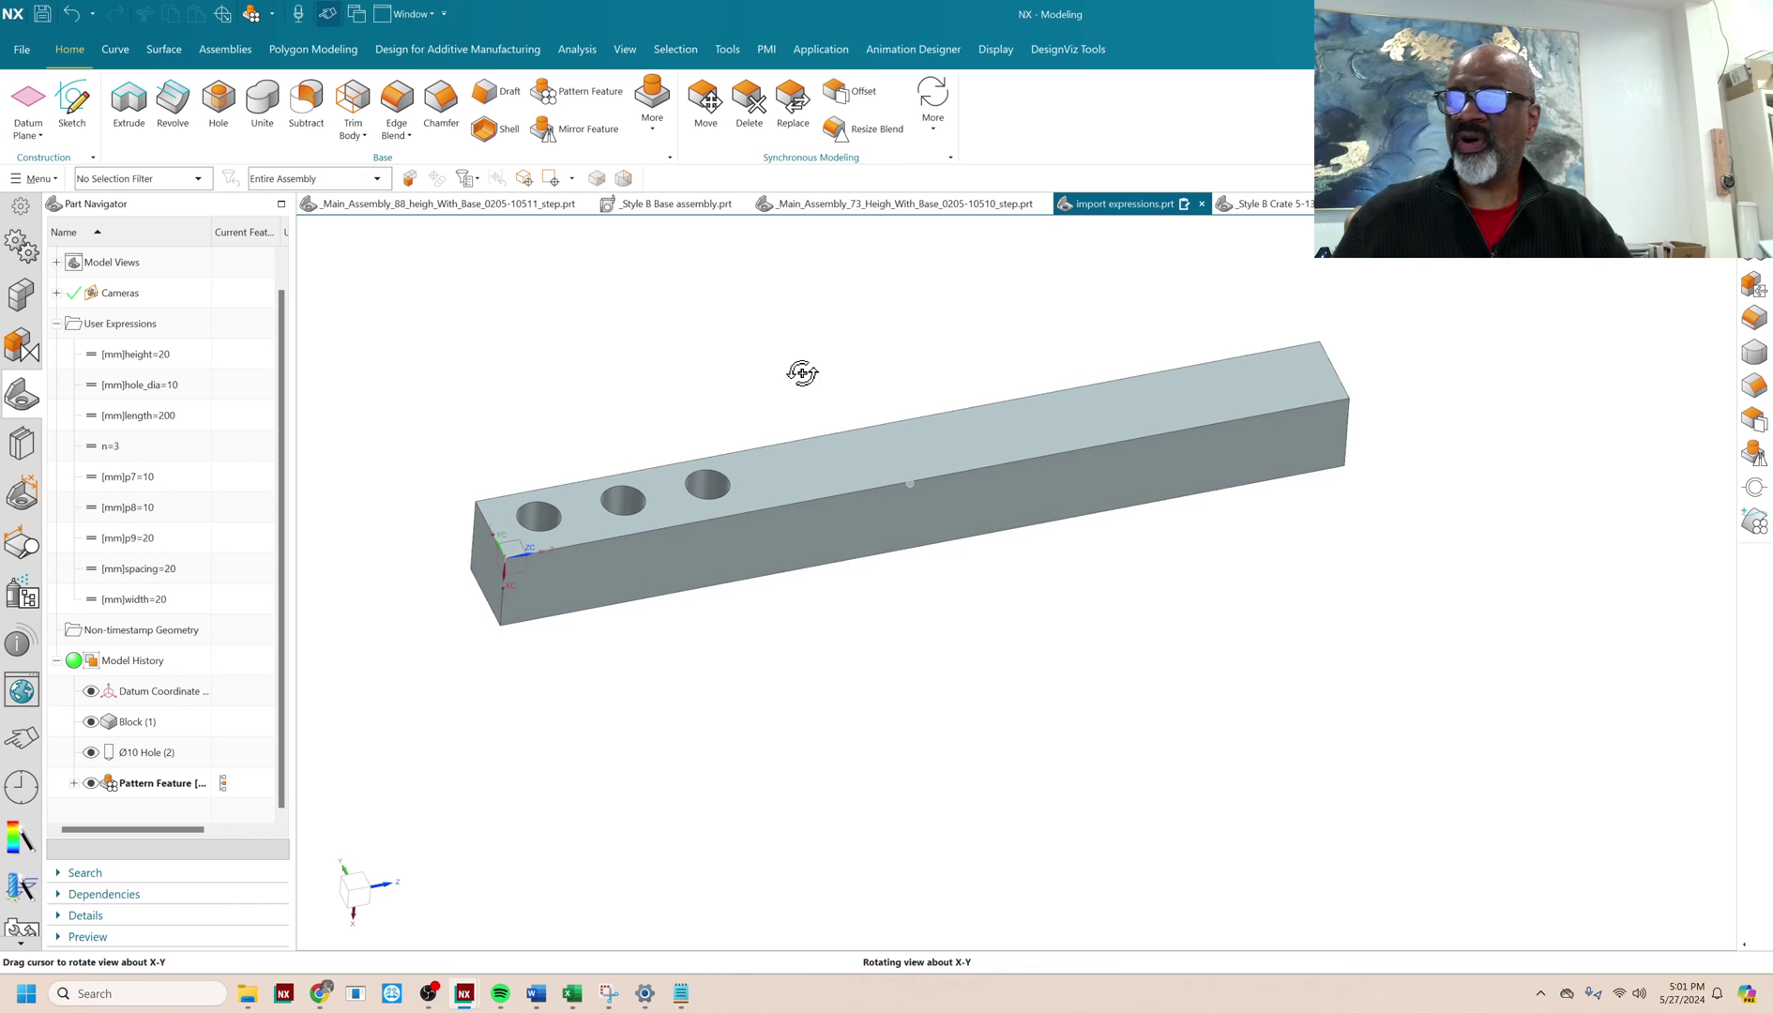
scroll(499, 392, up, 3)
scroll(525, 420, down, 2)
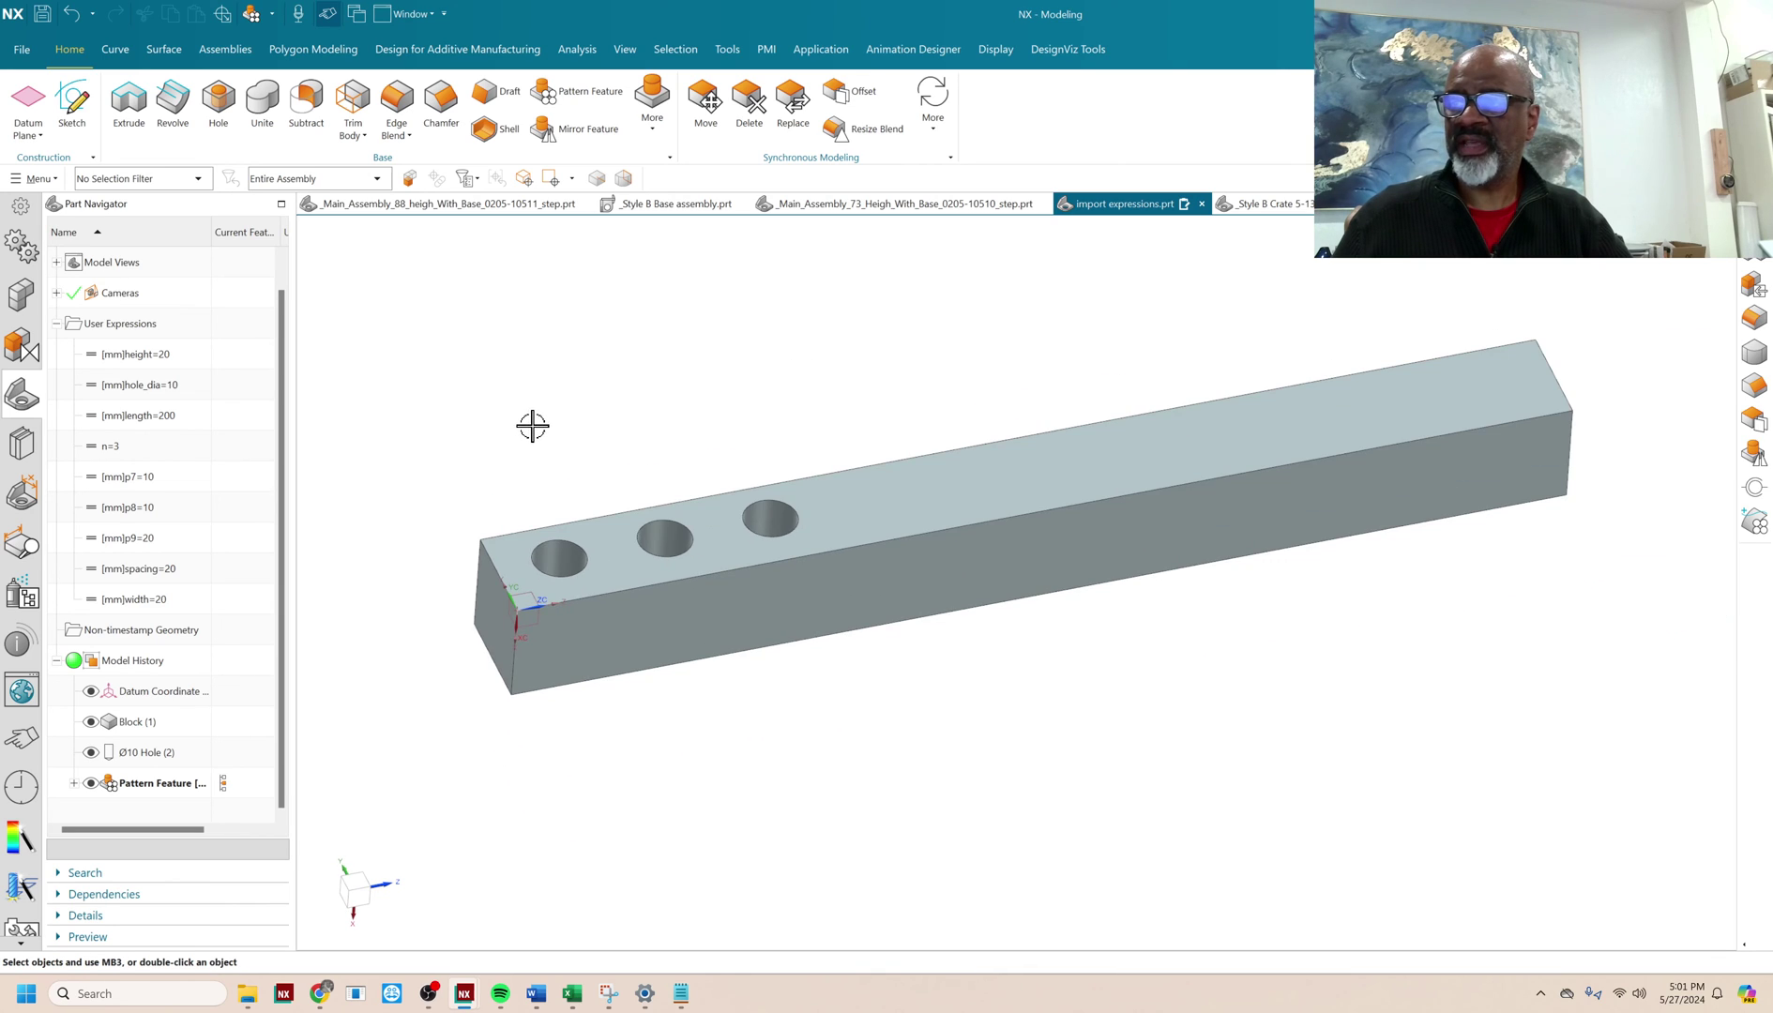
shift+middle_drag(535, 404, 535, 448)
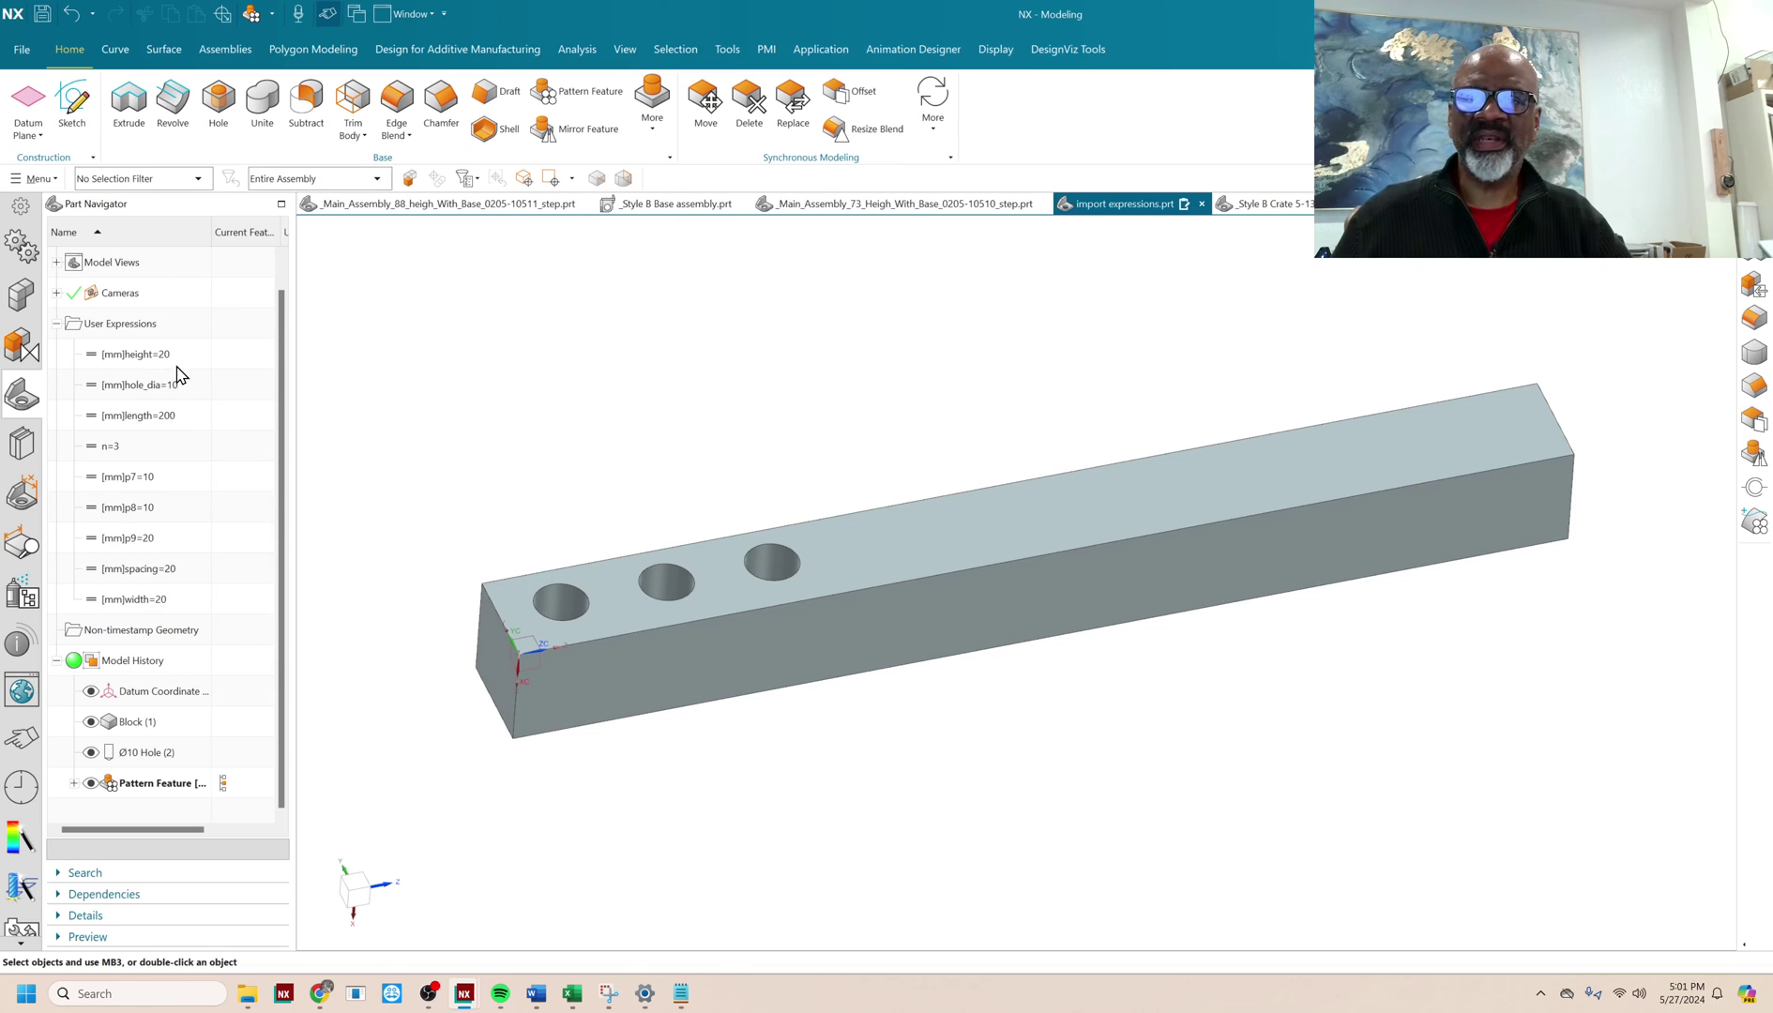
- Change expression n from 3 to 7 and orbit to inspect the seven holes
double_click(129, 450)
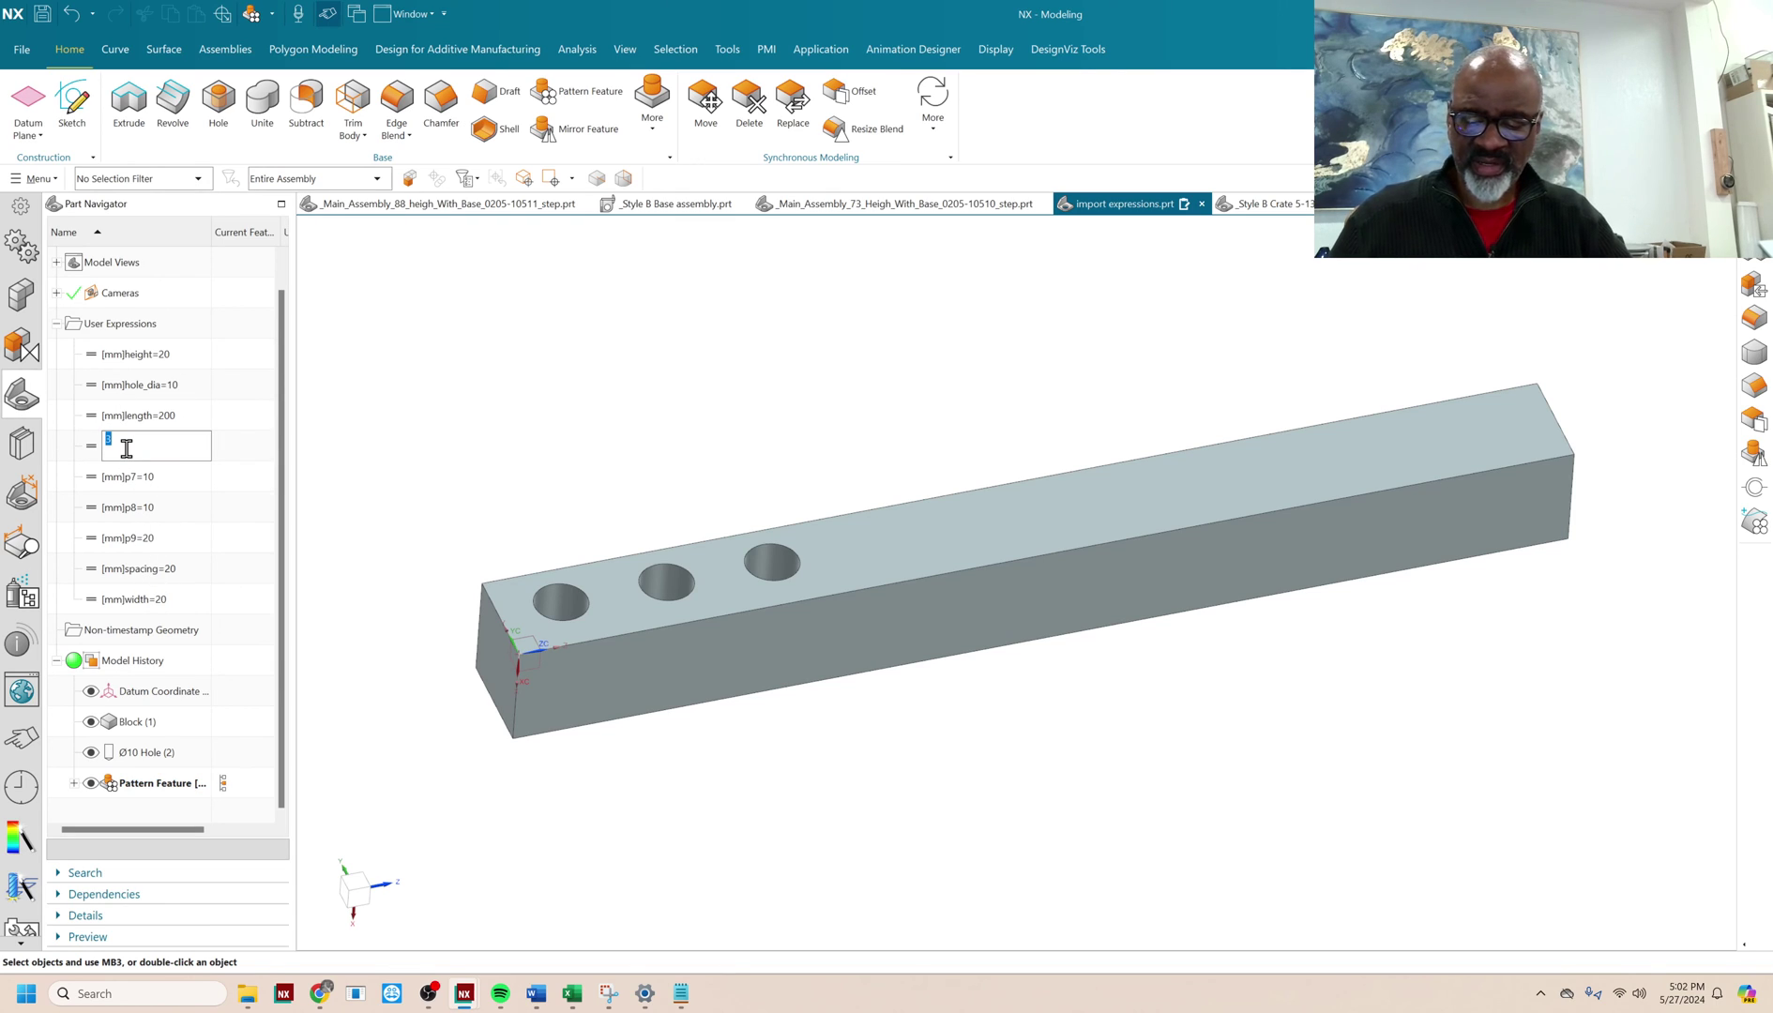
text(7)
key(Return)
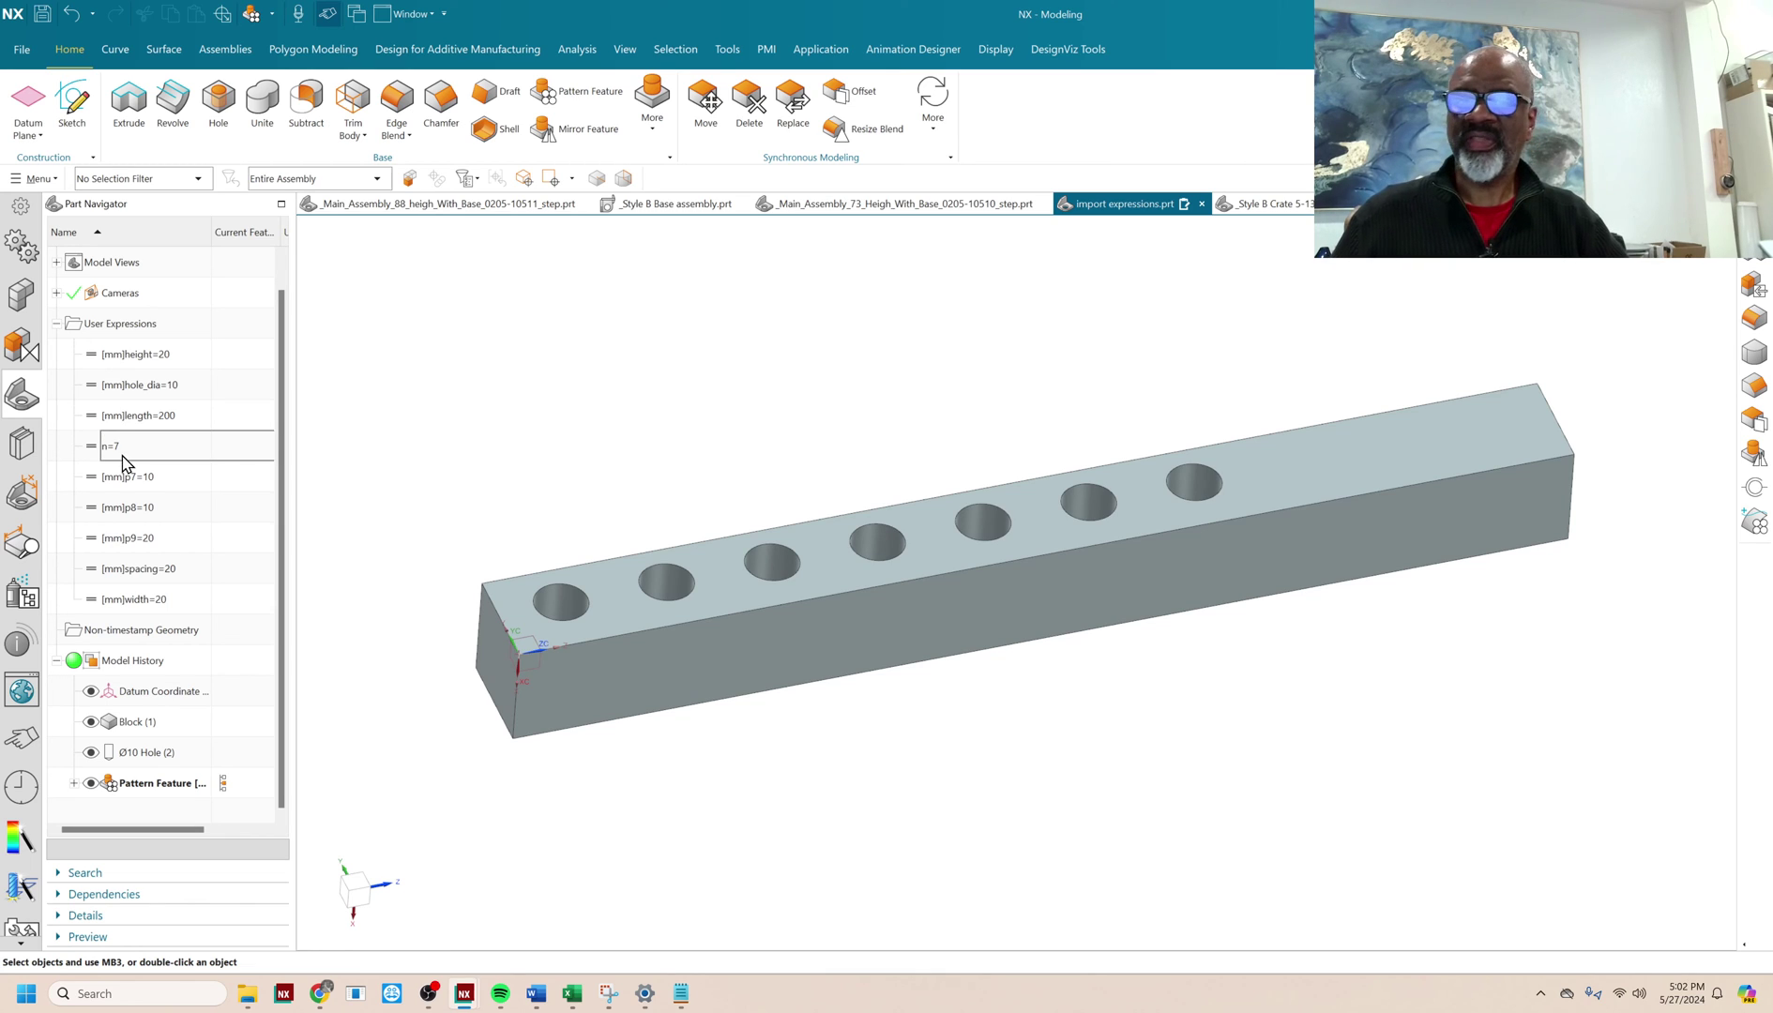
scroll(469, 514, up, 1)
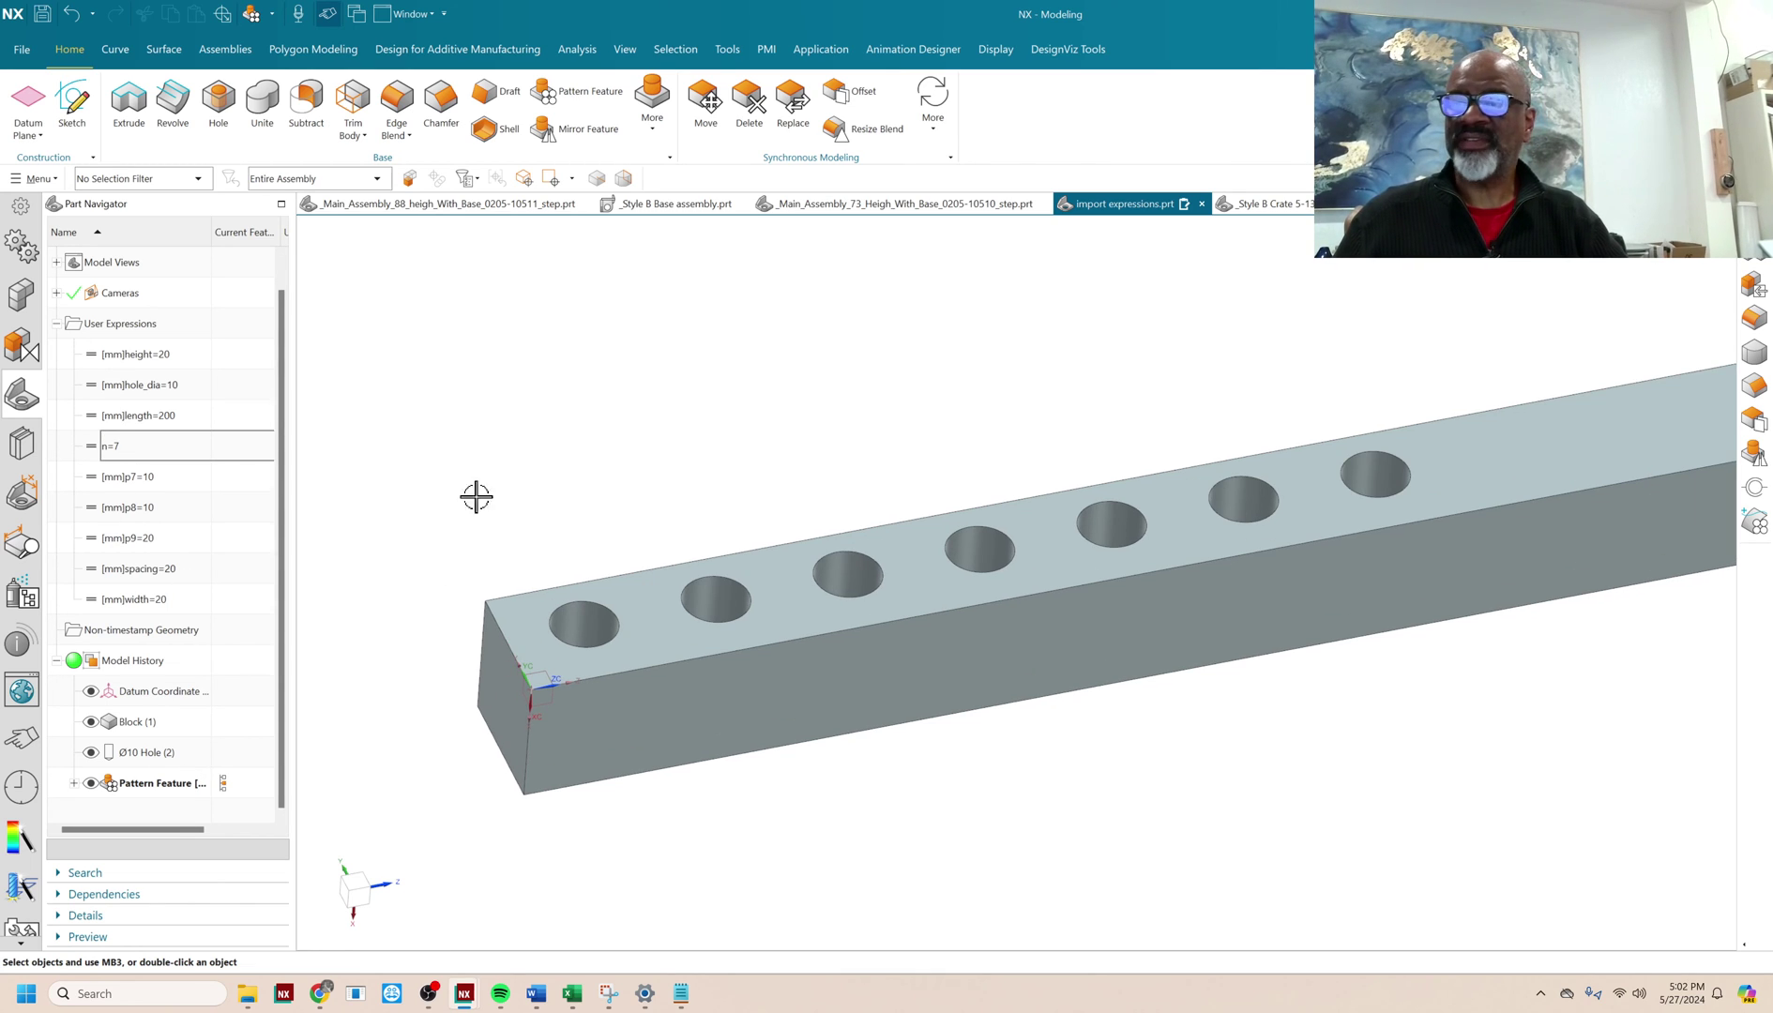
middle_drag(475, 495, 502, 430)
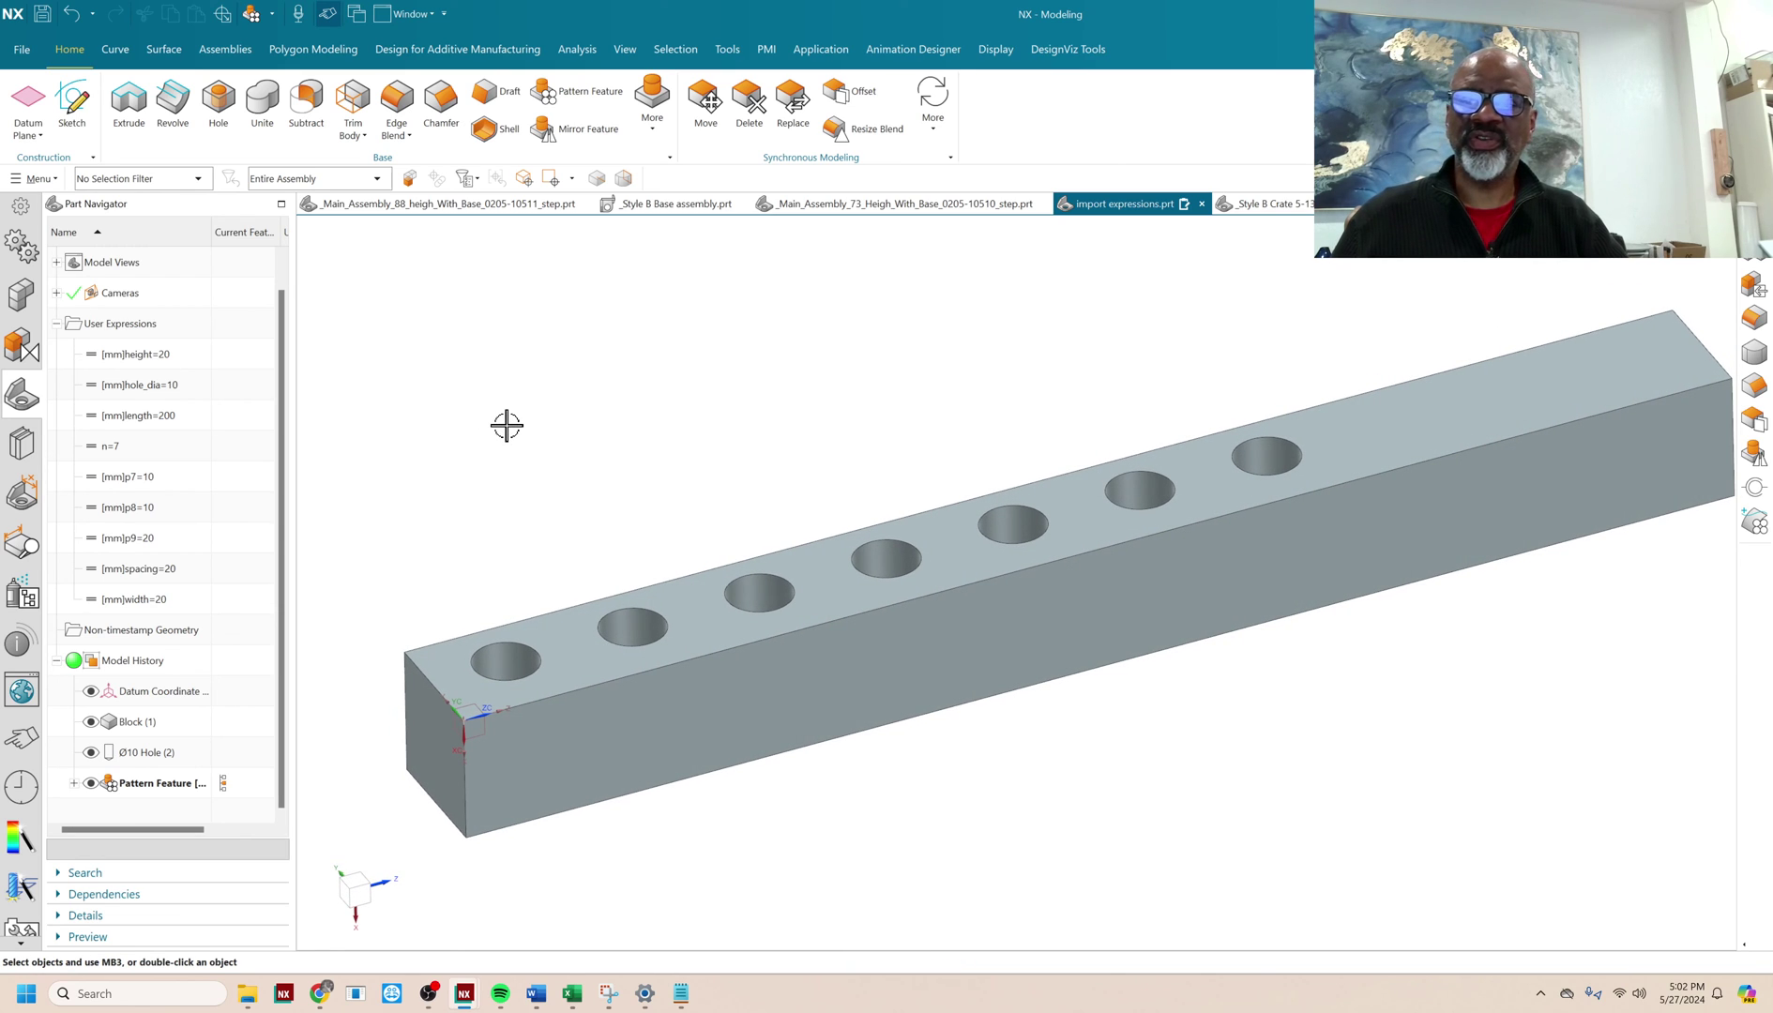
scroll(516, 406, down, 1)
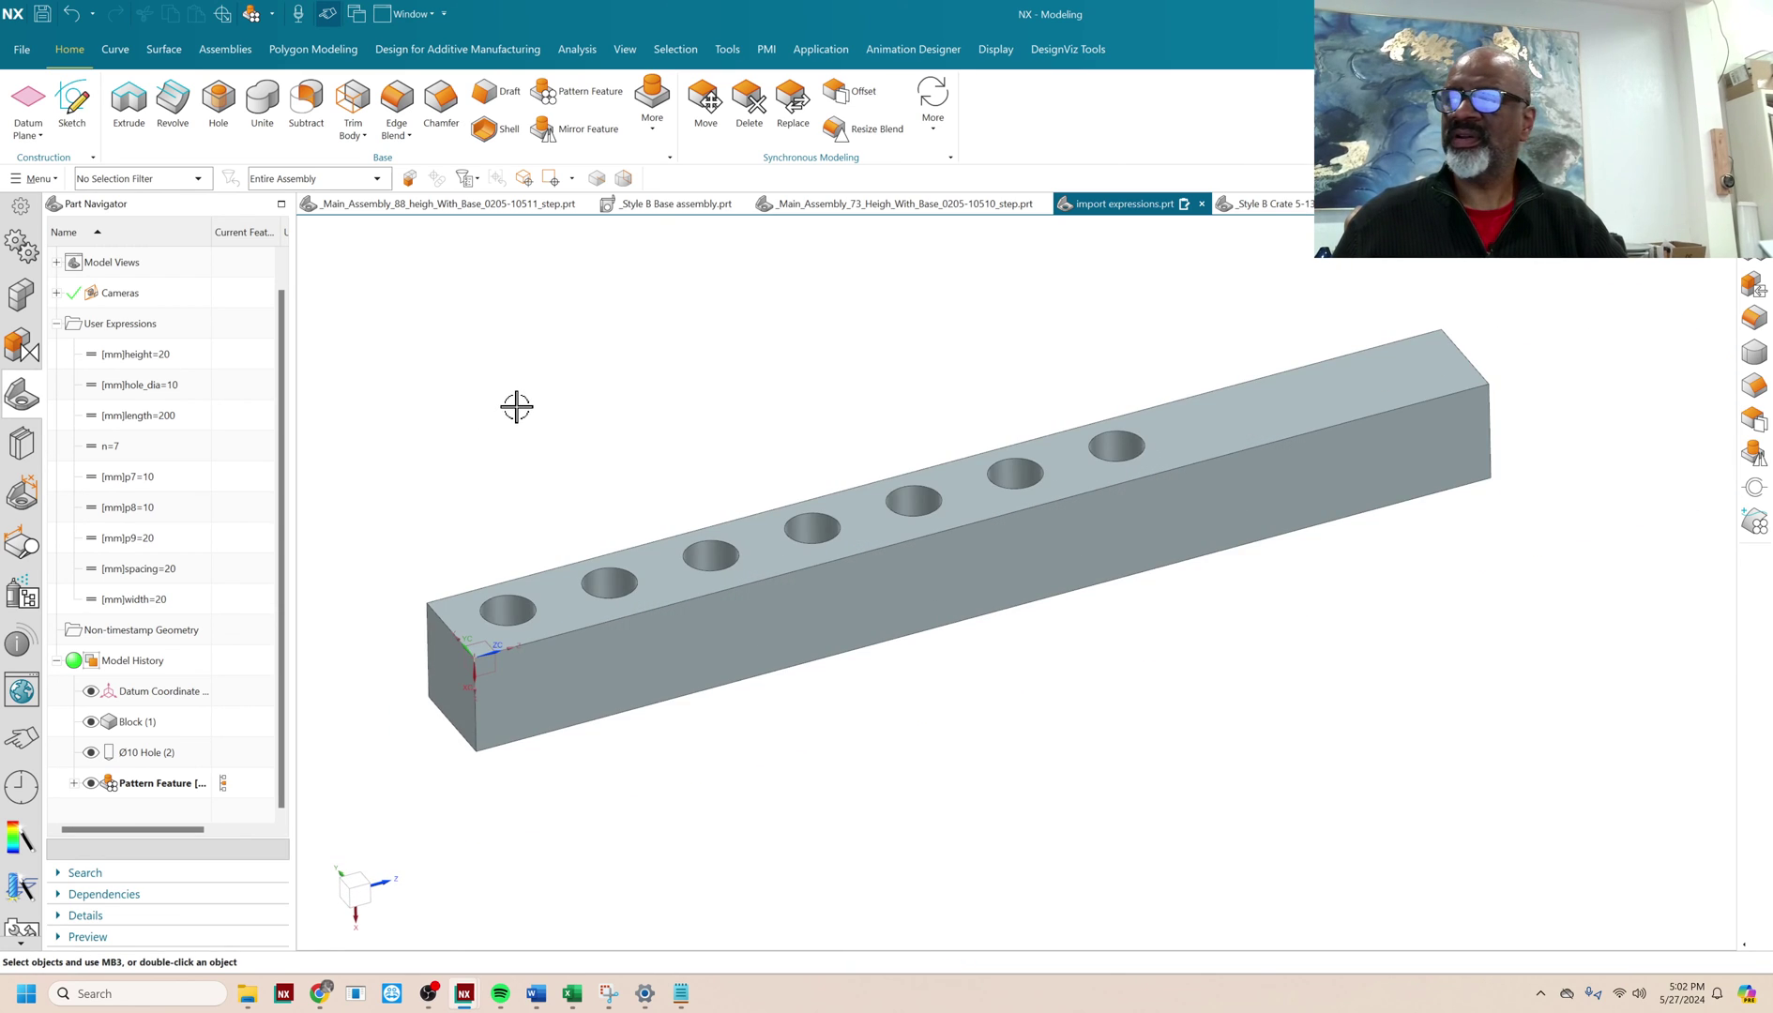